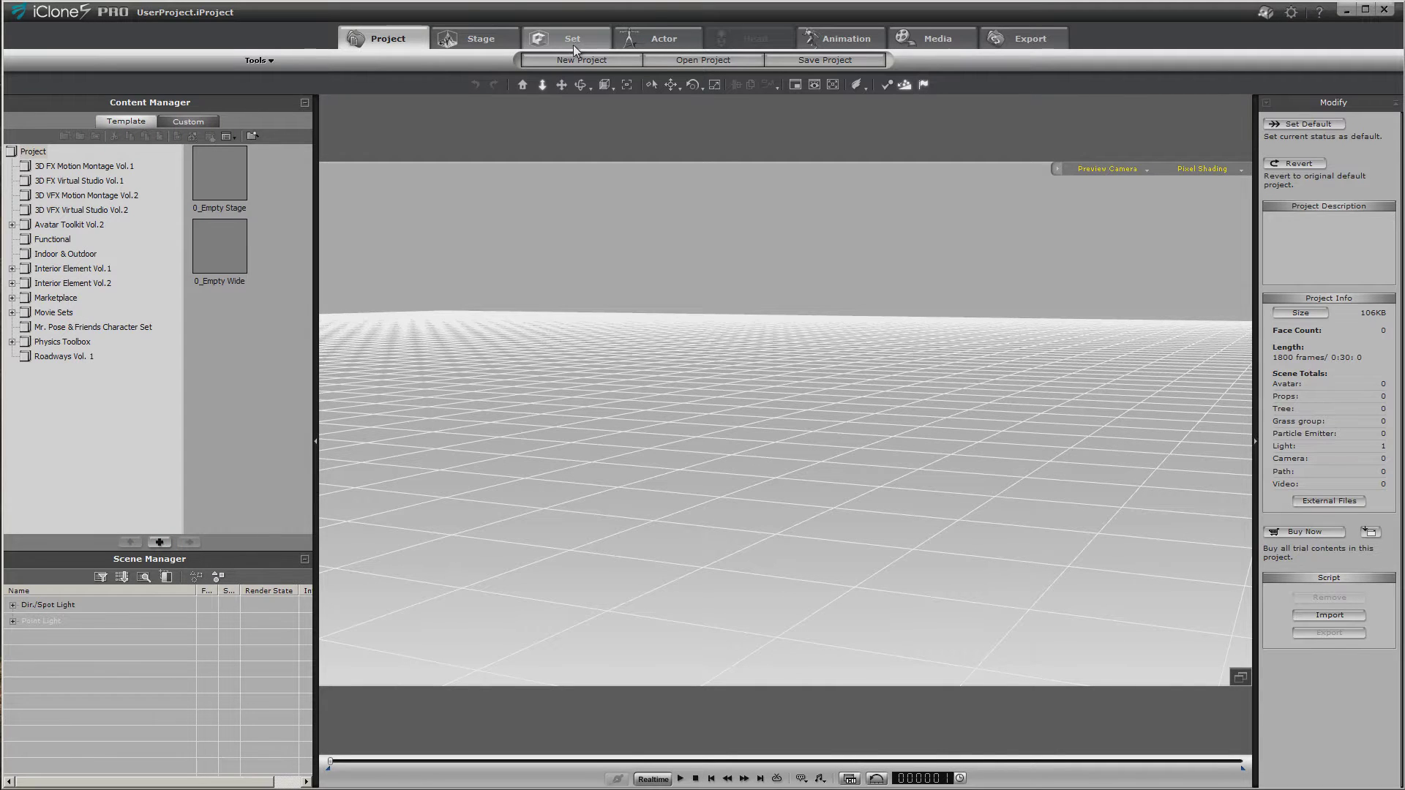
Load the Desert terrain from the Set templates and orbit the view over it
left_click(572, 41)
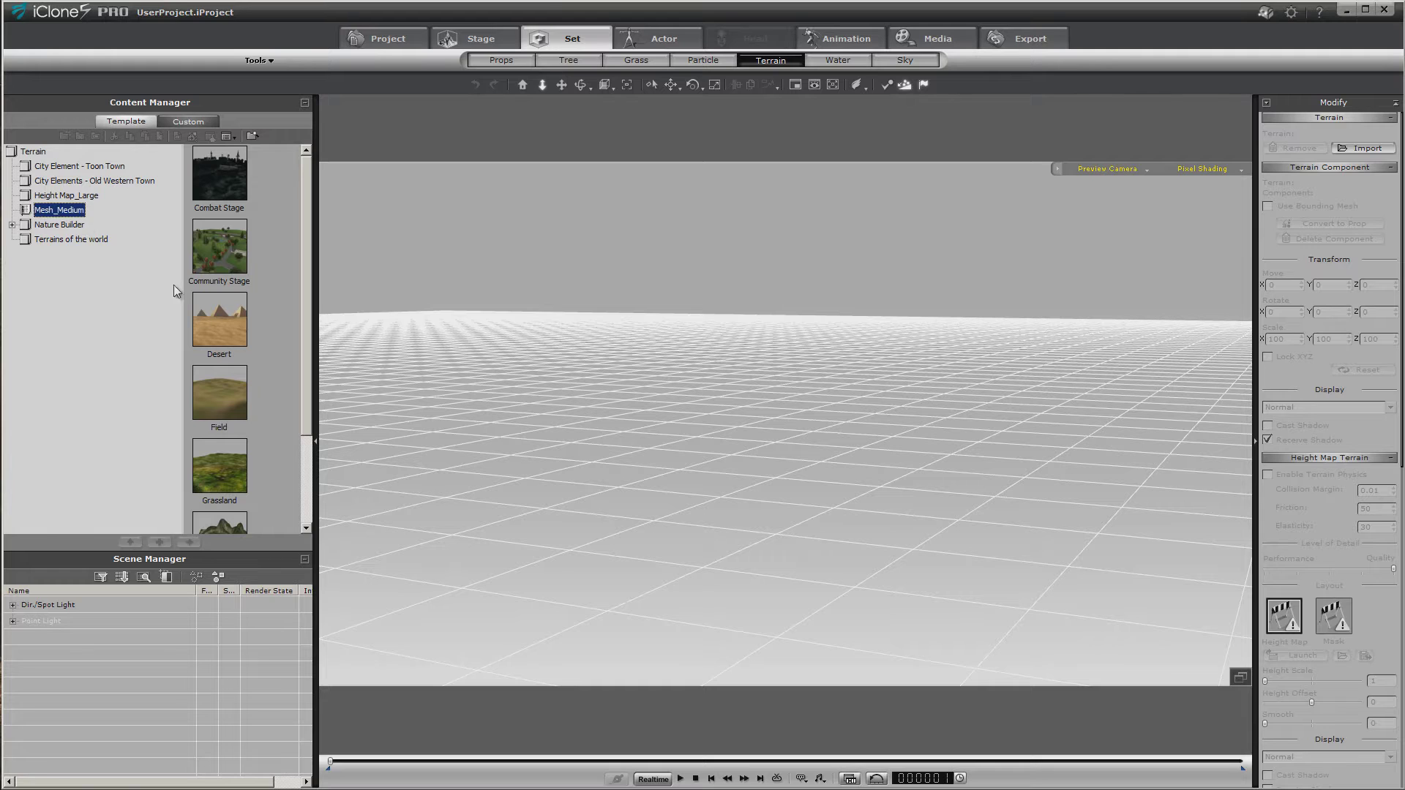
double_click(219, 319)
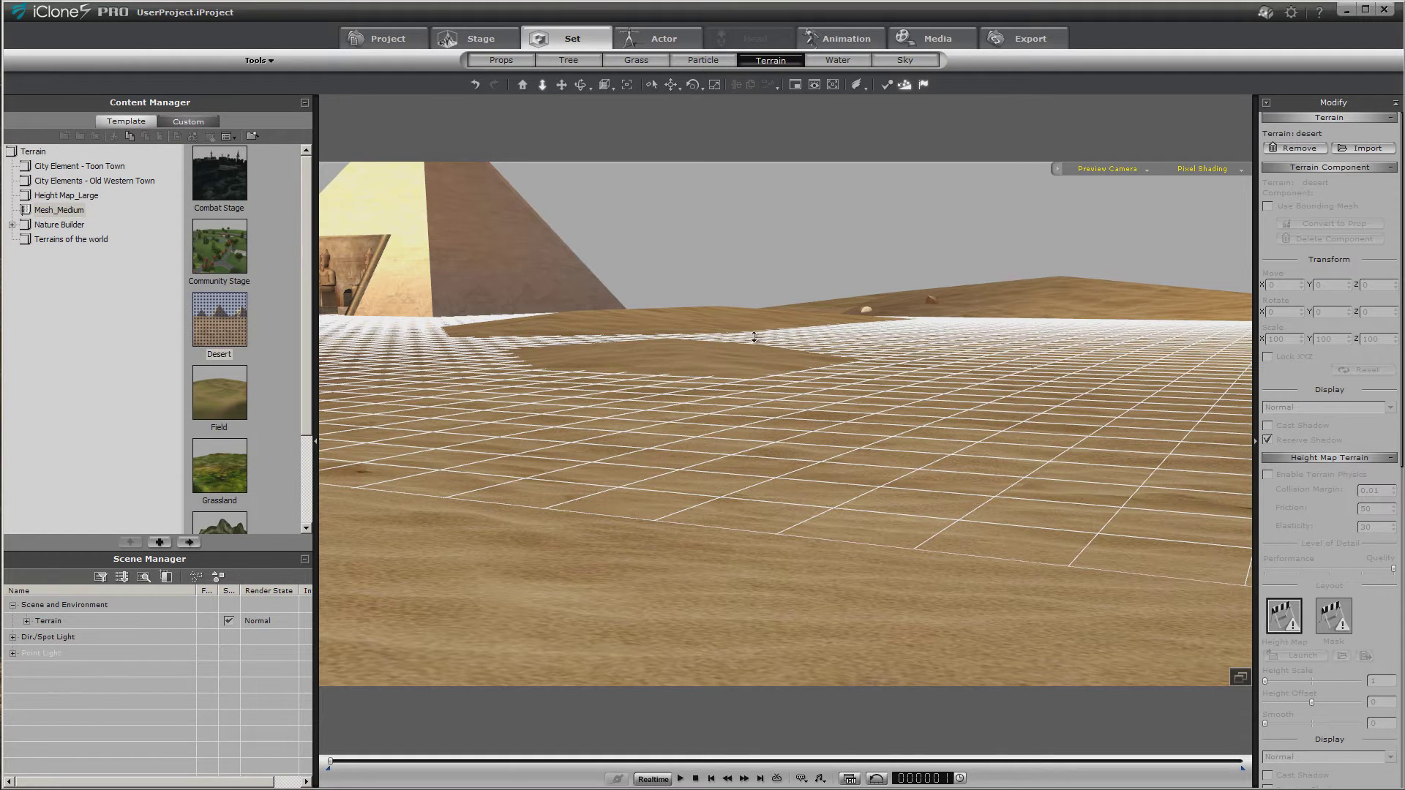
left_click_drag(754, 338, 634, 146)
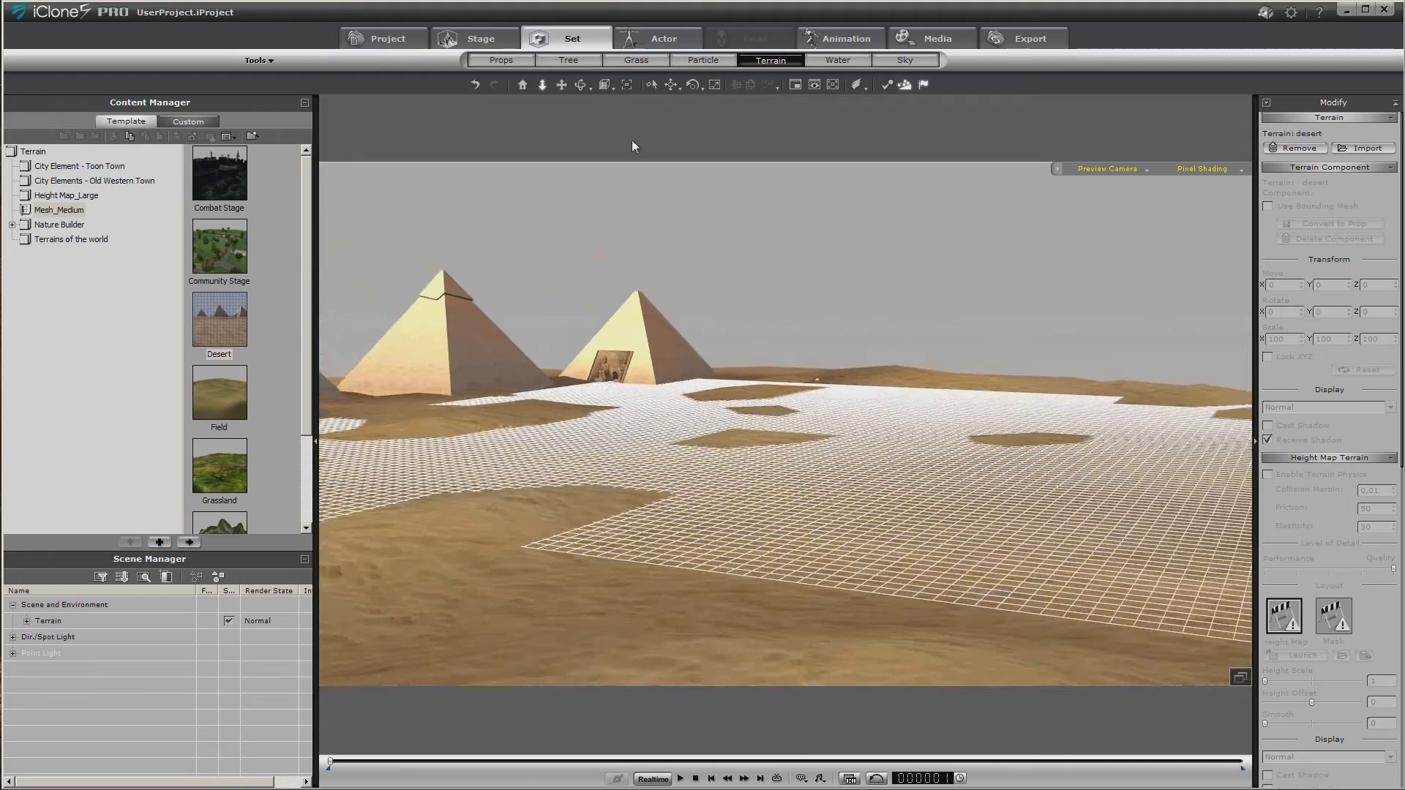
left_click(581, 86)
left_click_drag(718, 338, 736, 310)
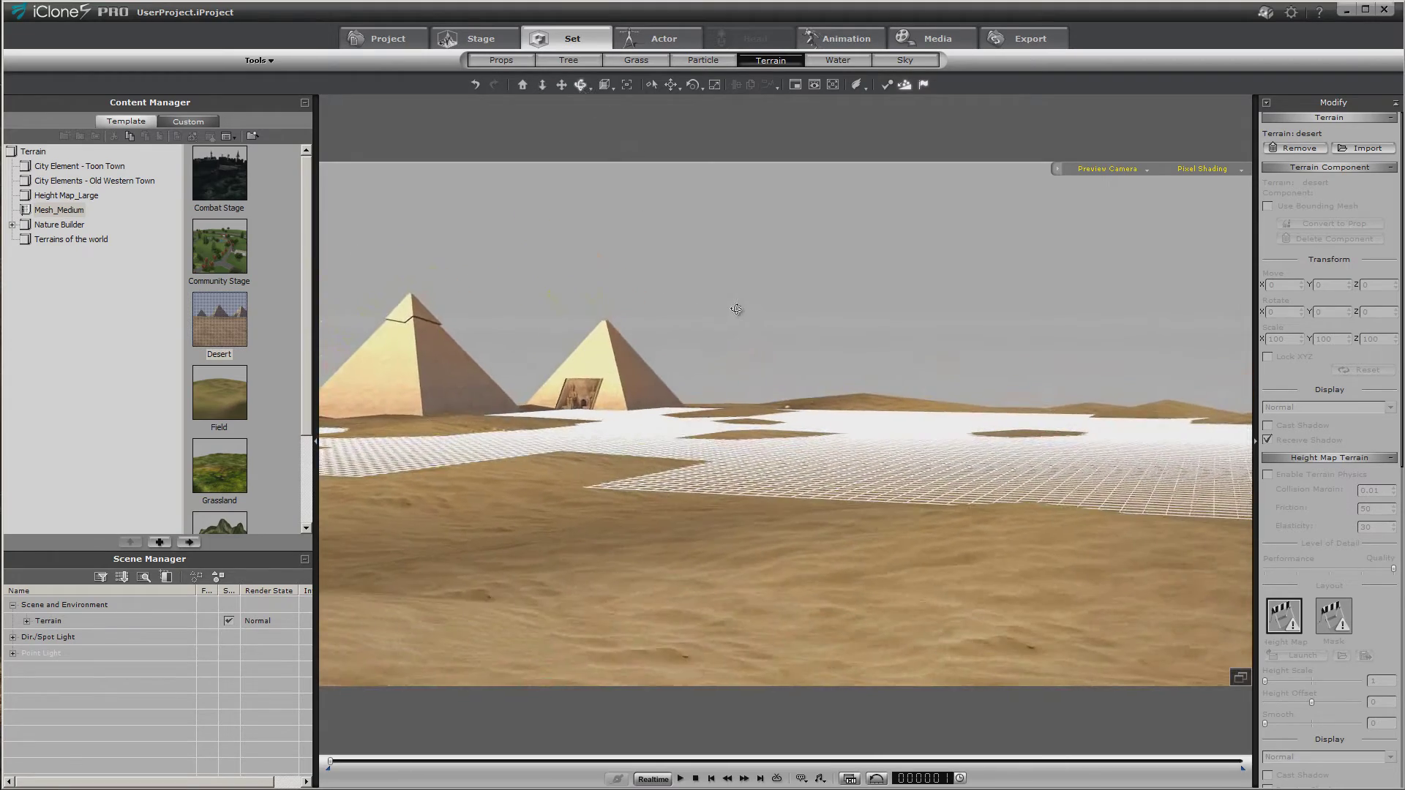
Delete Particle View 01 through Object (the pyramids and other objects) from the Terrain node
left_click(305, 104)
left_click(26, 183)
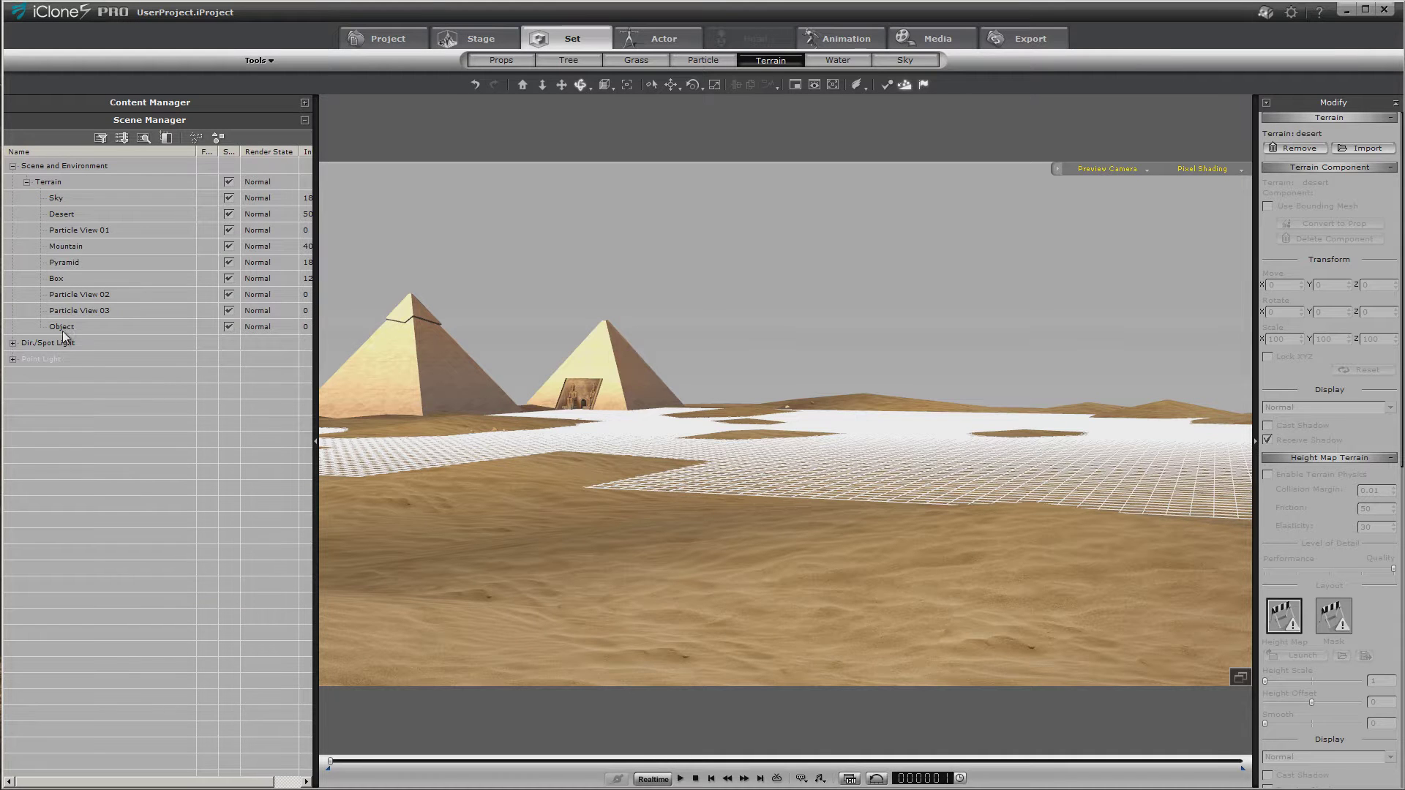
left_click(63, 327)
left_click(74, 231, "shift")
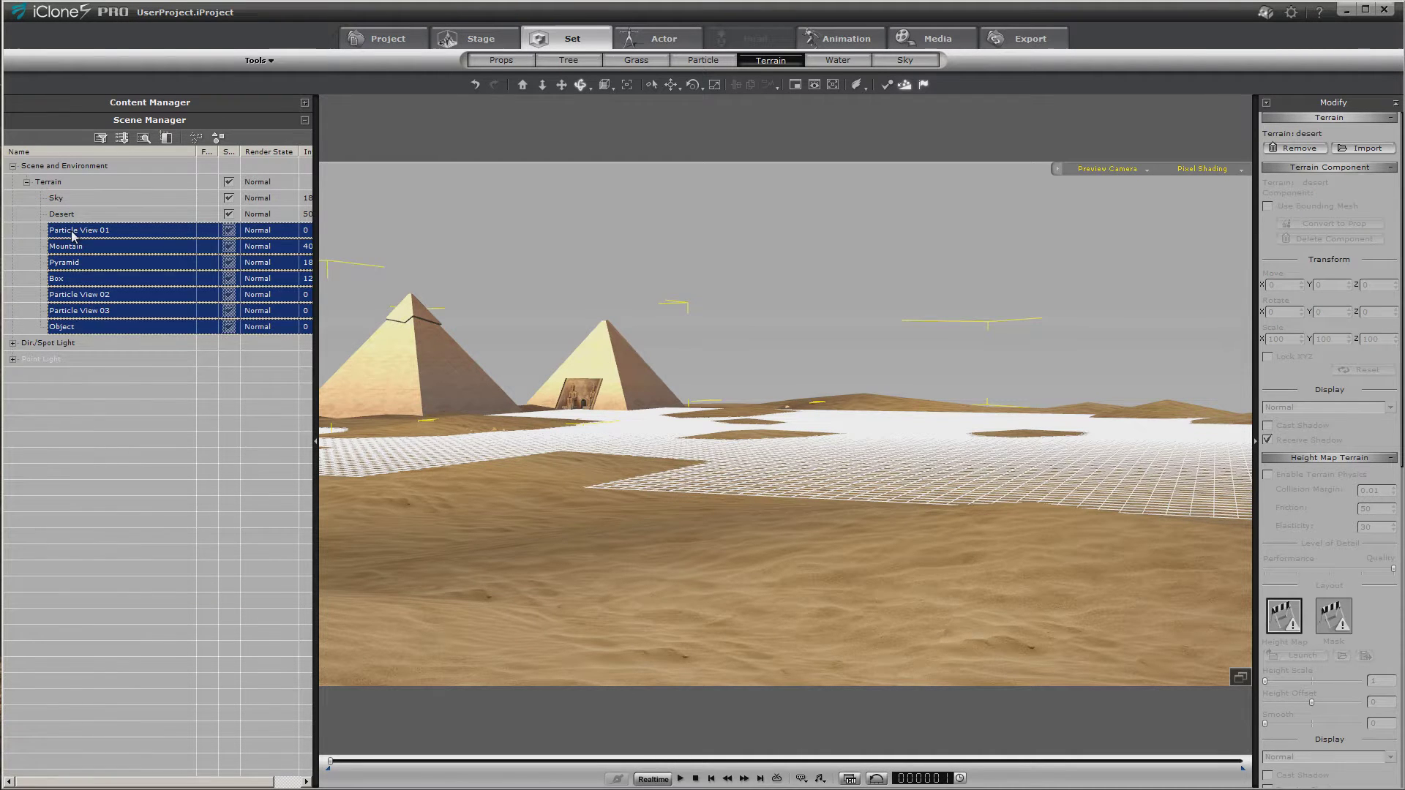
key("Delete")
Delete the Sky and convert the remaining Desert terrain into a prop
left_click(61, 201)
key("Delete")
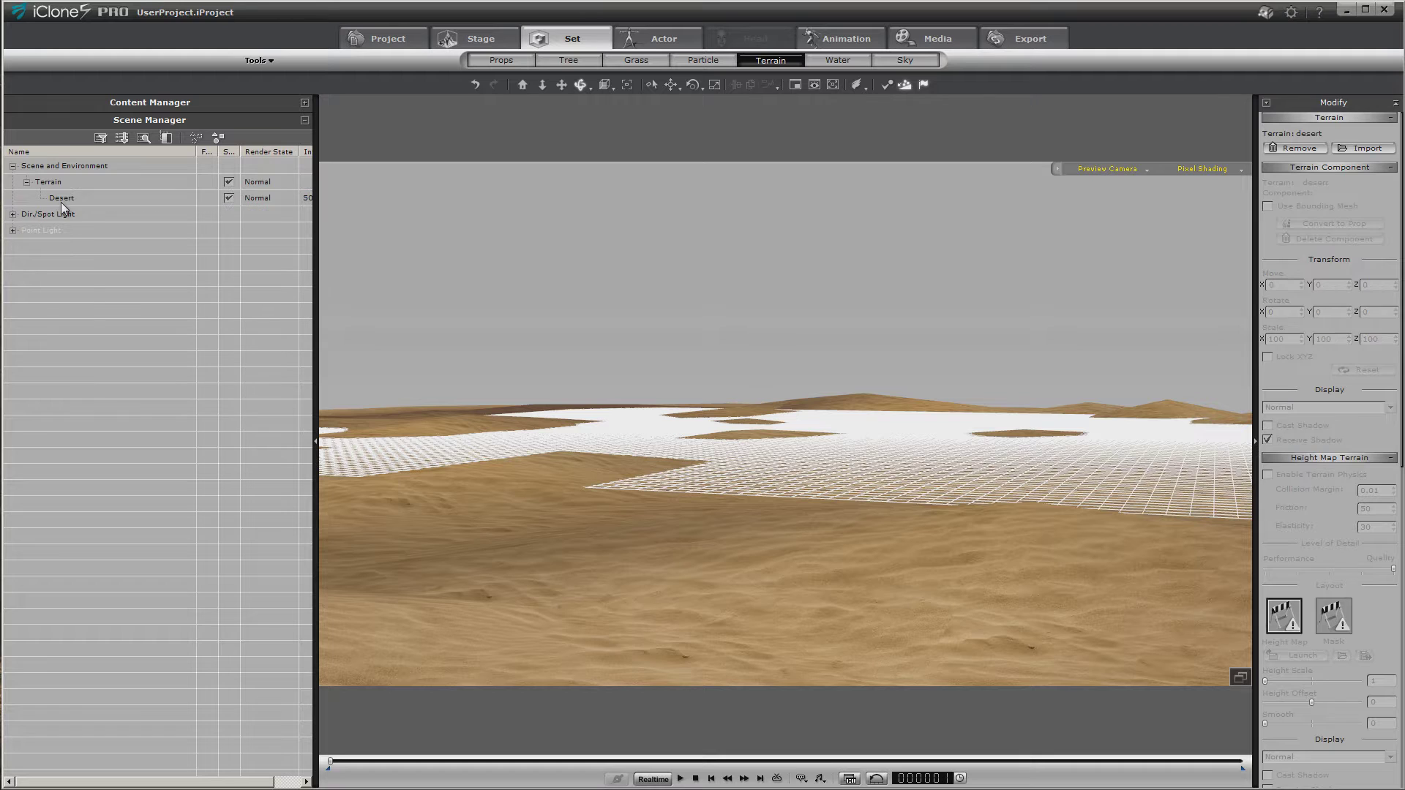
left_click(76, 203)
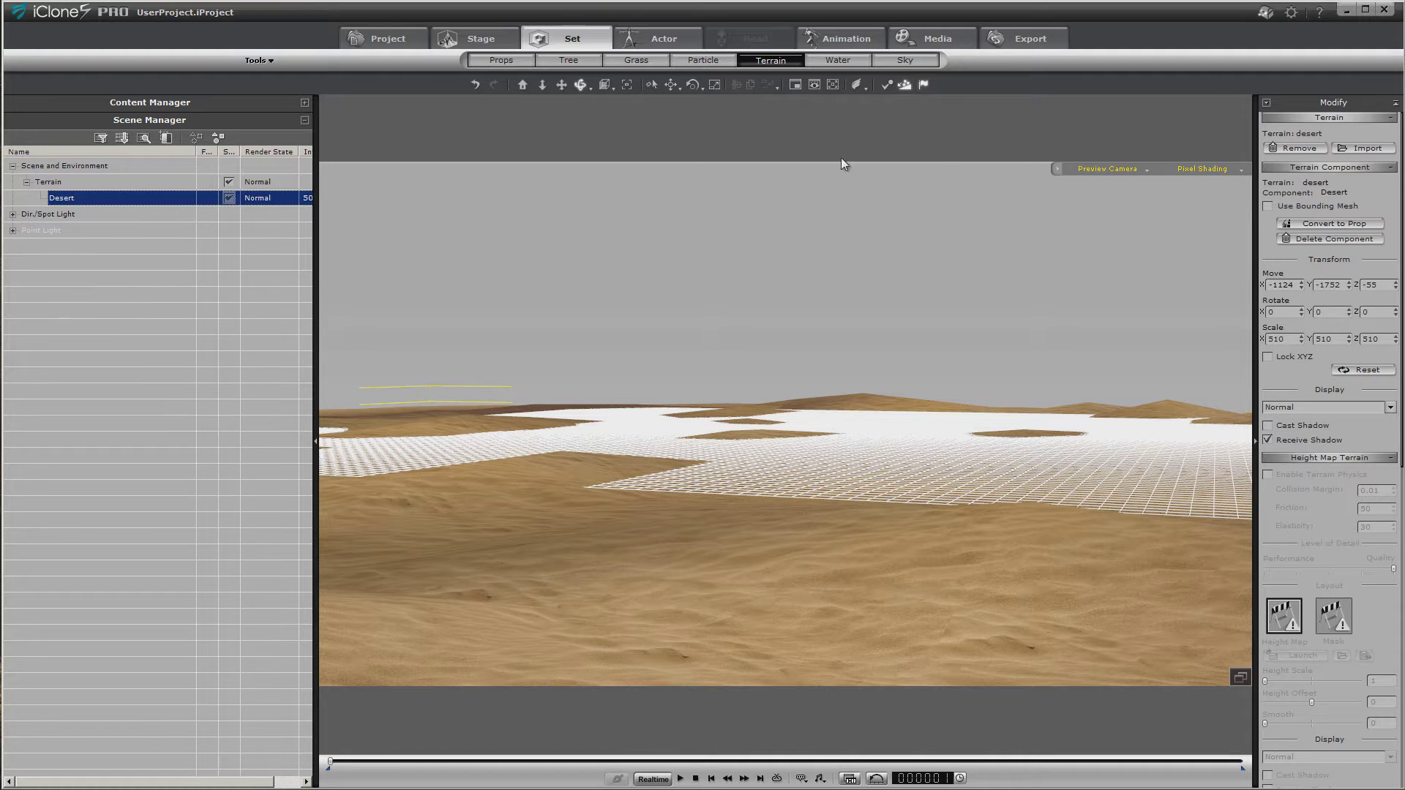
left_click(1351, 225)
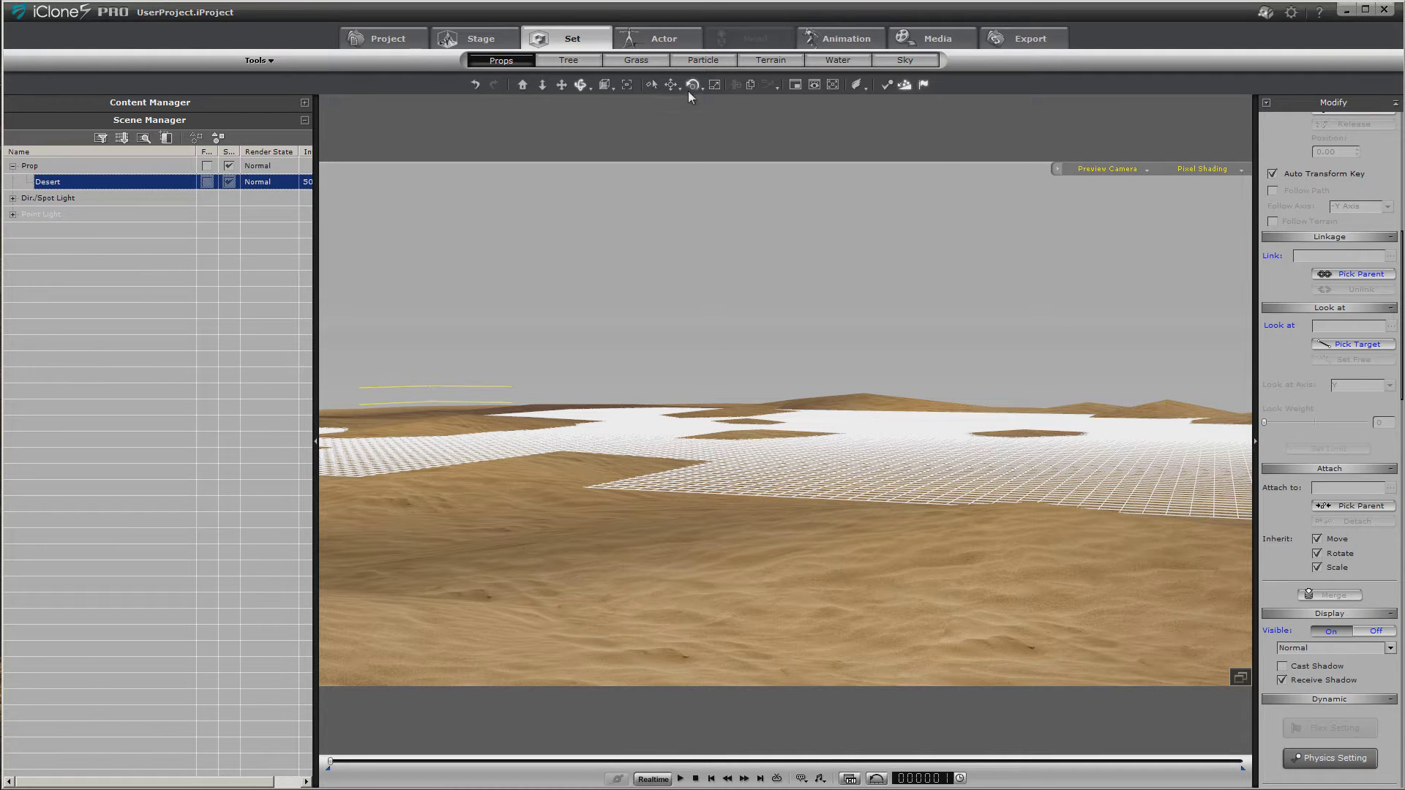
Raise the desert prop vertically to cover the ground grid
left_click(542, 85)
left_click_drag(644, 282, 662, 391)
left_click_drag(637, 345, 629, 271)
Flatten the desert's height with the Scale tool's Z handle
left_click(710, 90)
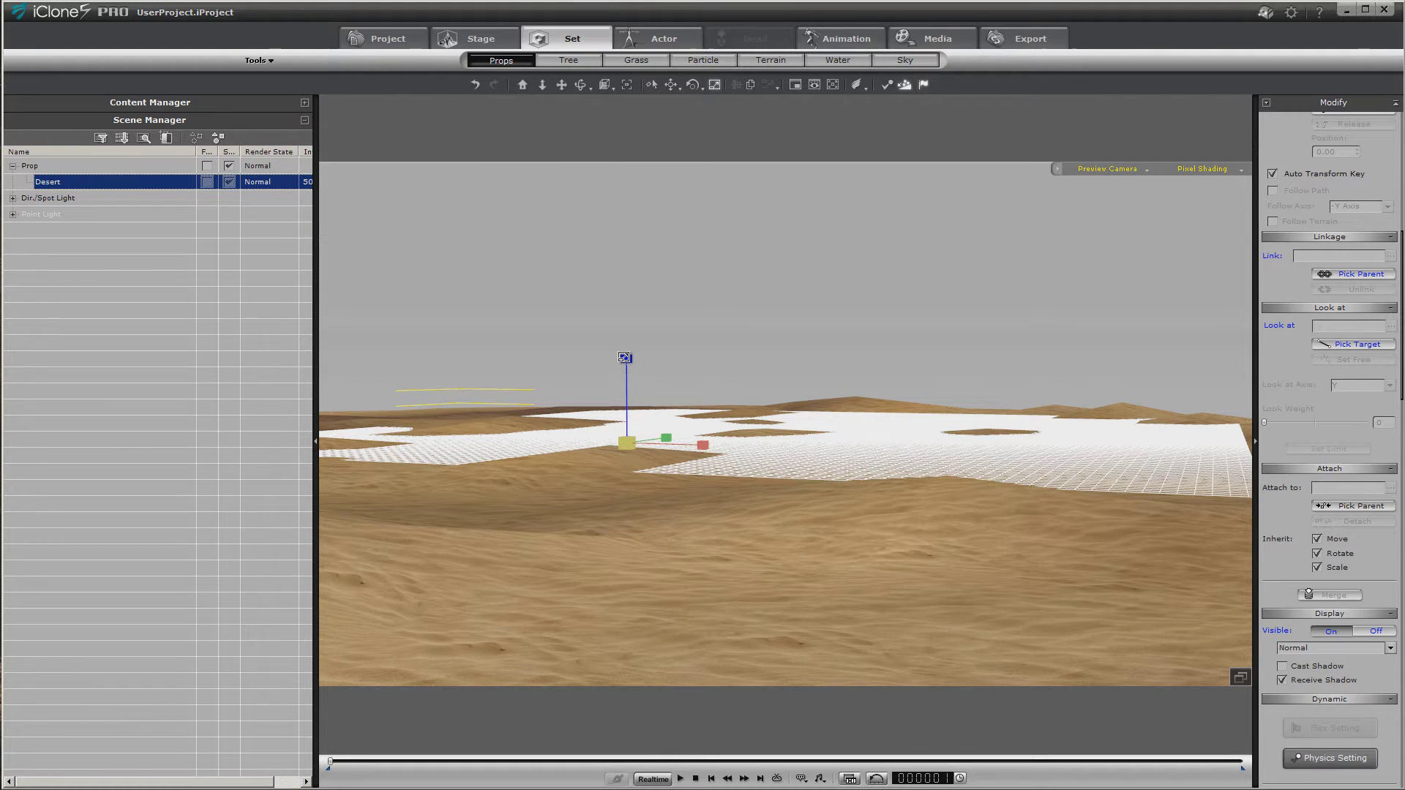
left_click_drag(626, 360, 645, 458)
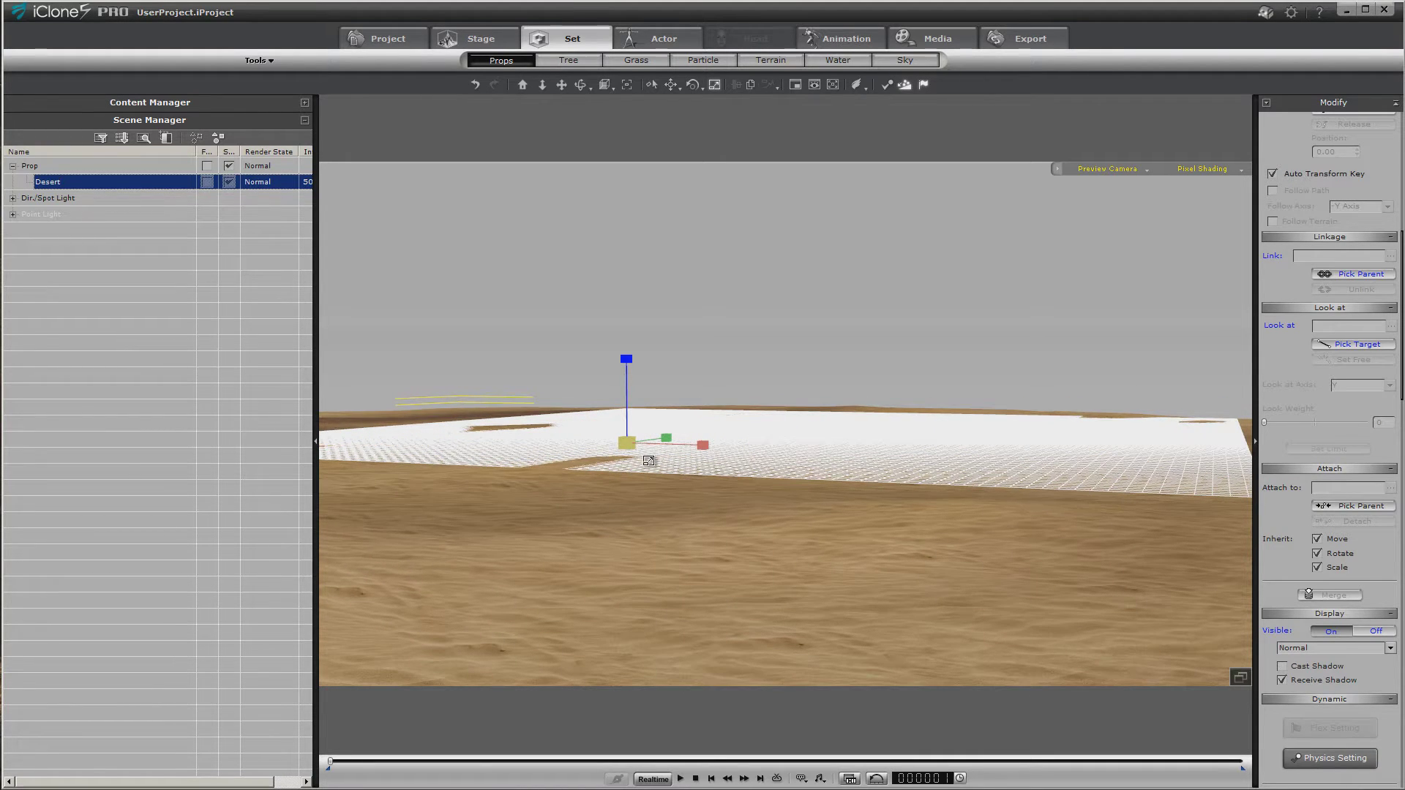
left_click_drag(626, 356, 643, 330)
right_click(644, 355)
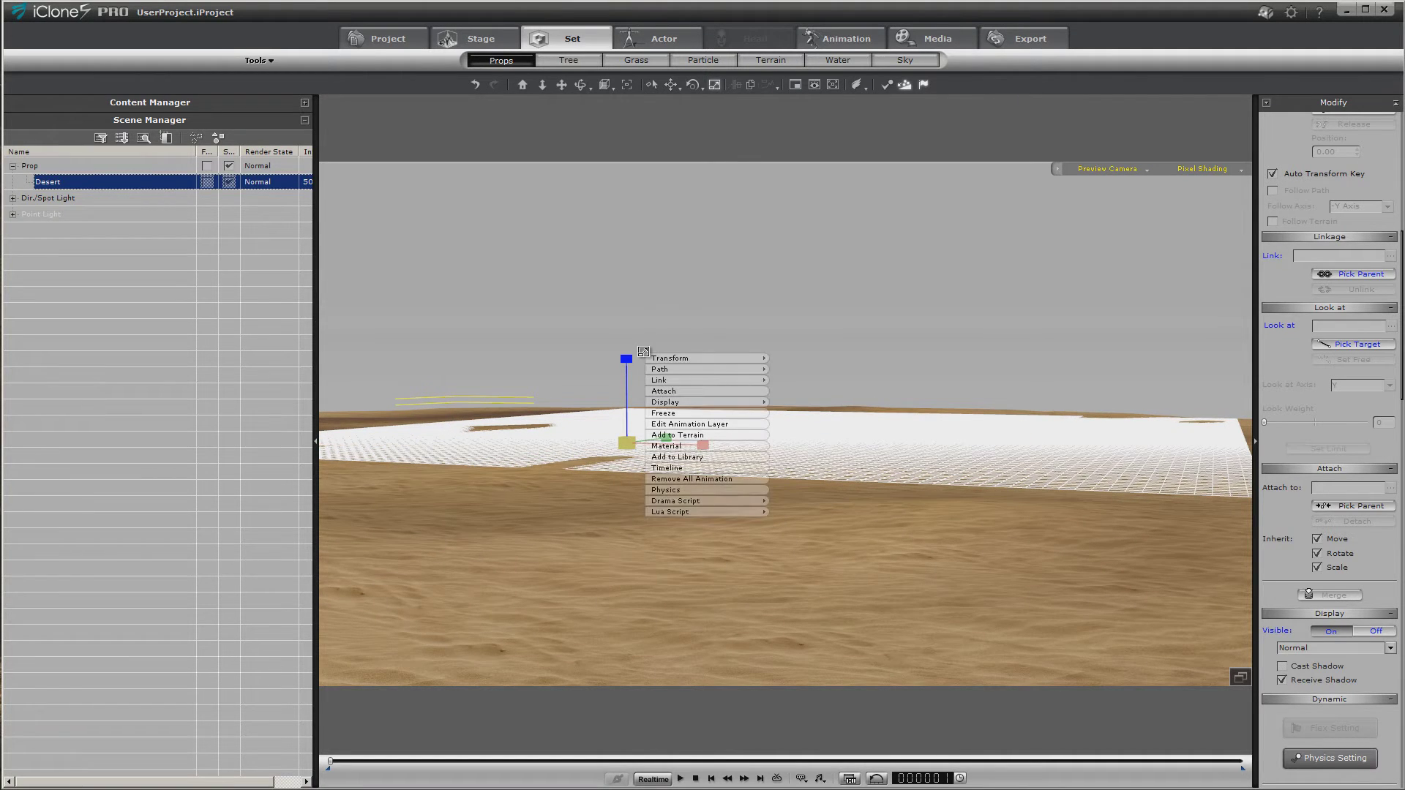
left_click(641, 275)
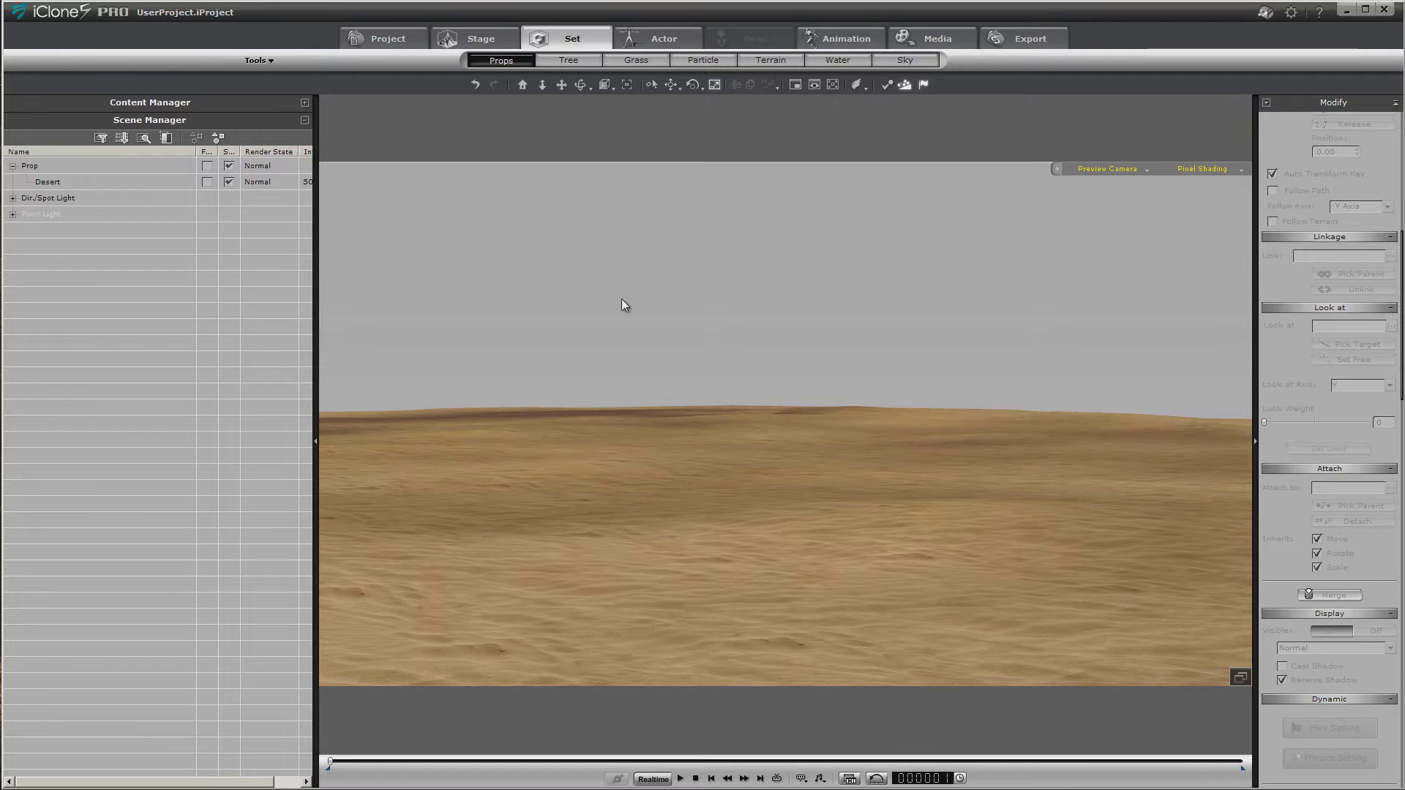
Activate physics for the Desert prop in its Physics Settings
left_click(809, 552)
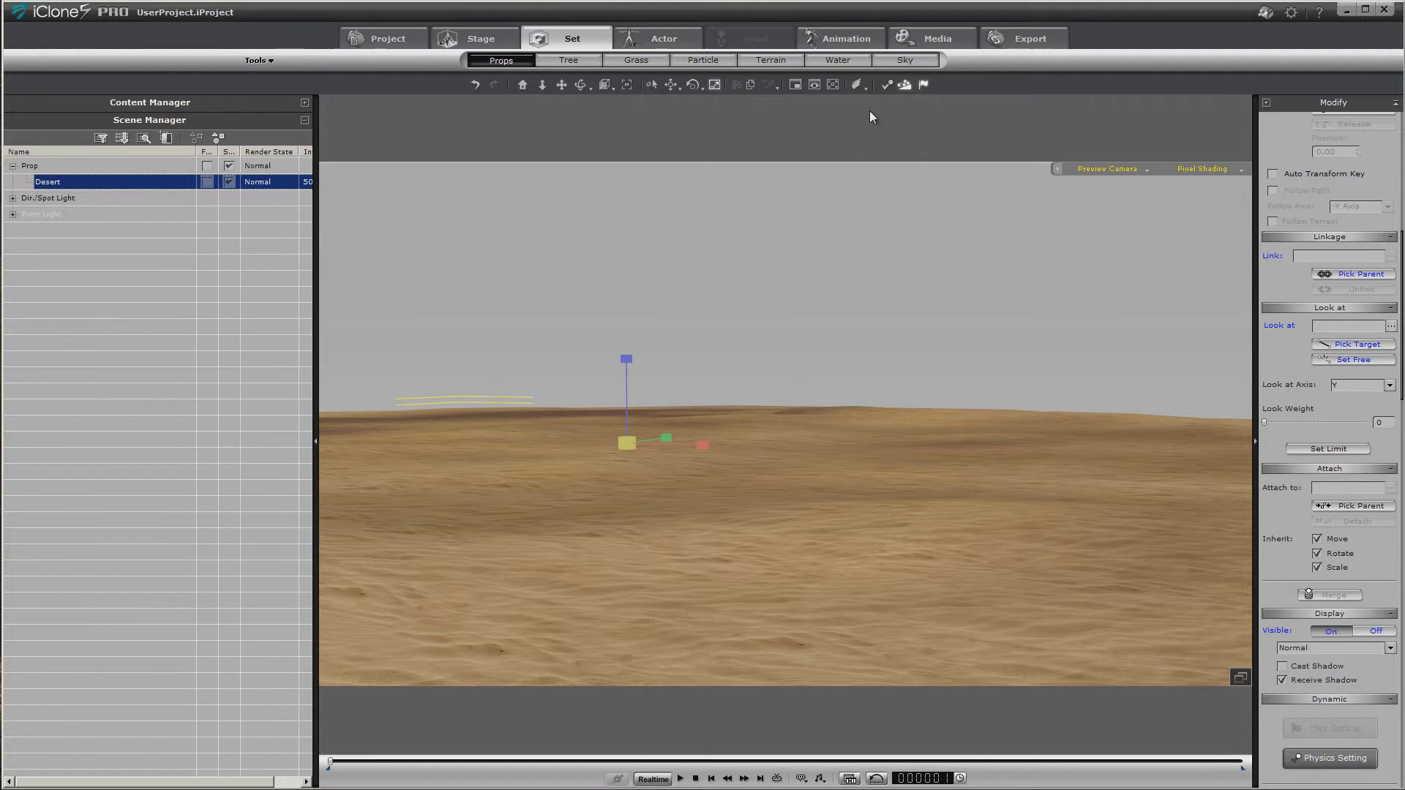
left_click(888, 85)
left_click_drag(302, 99, 516, 106)
left_click(380, 120)
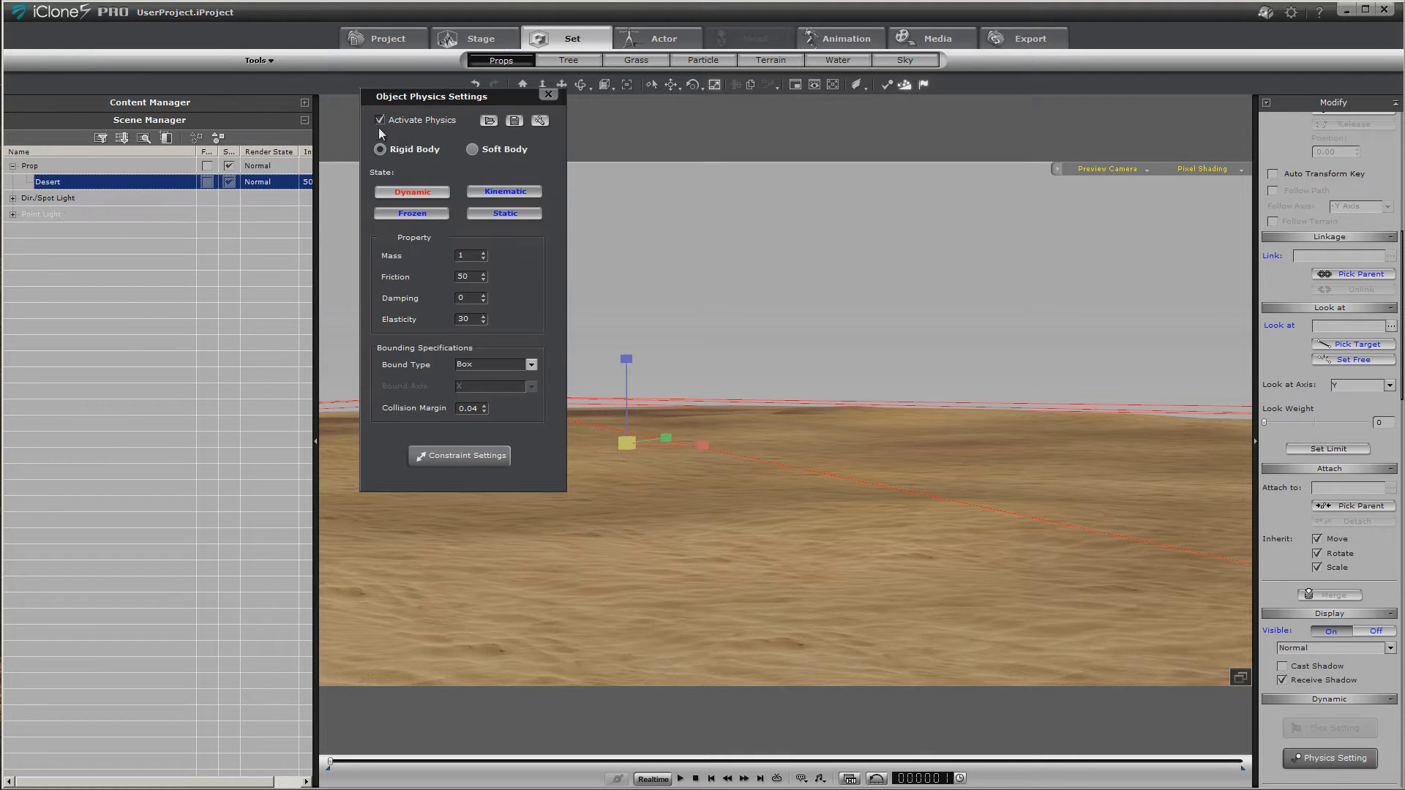
Add the Private Plane Prop to the scene and rotate it sideways
left_click(305, 103)
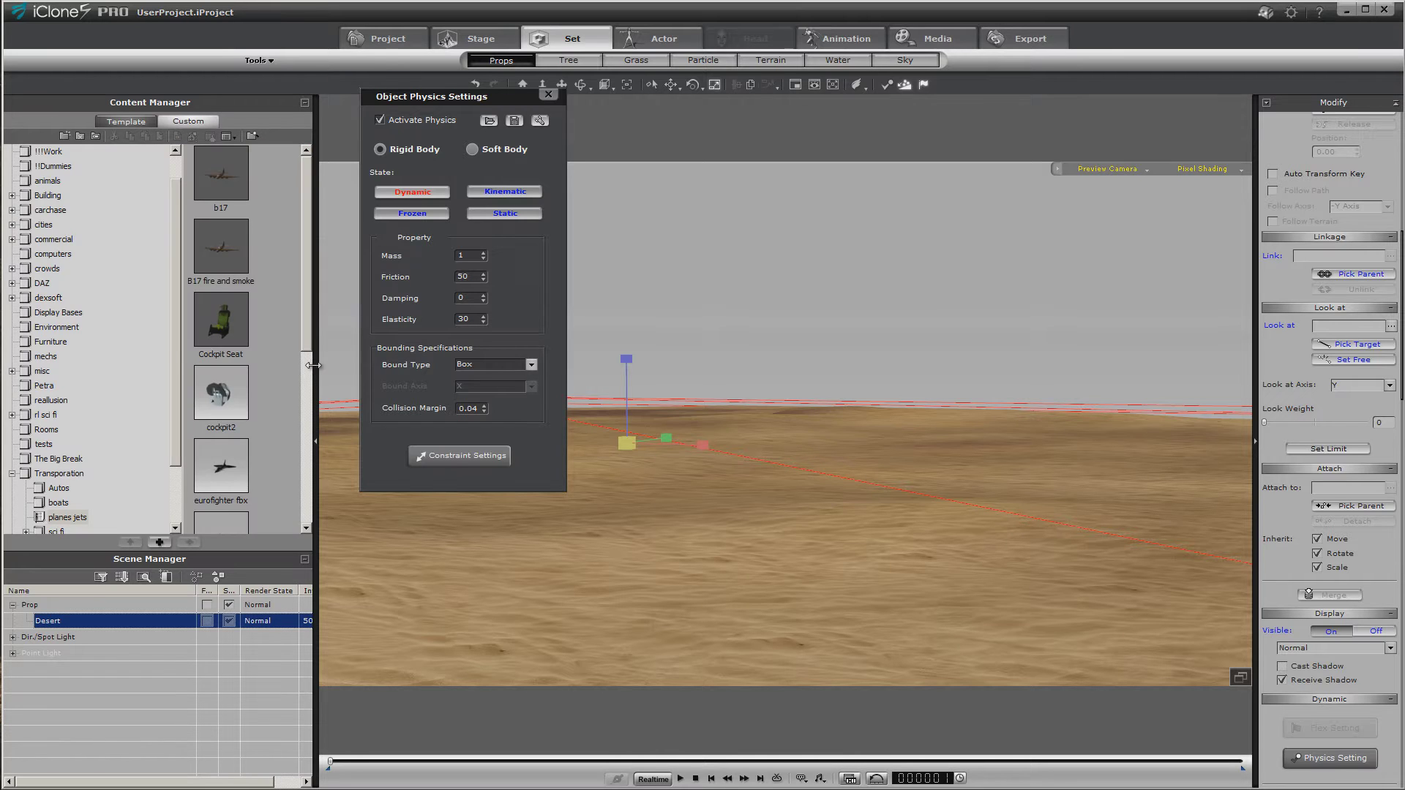
left_click_drag(304, 307, 304, 486)
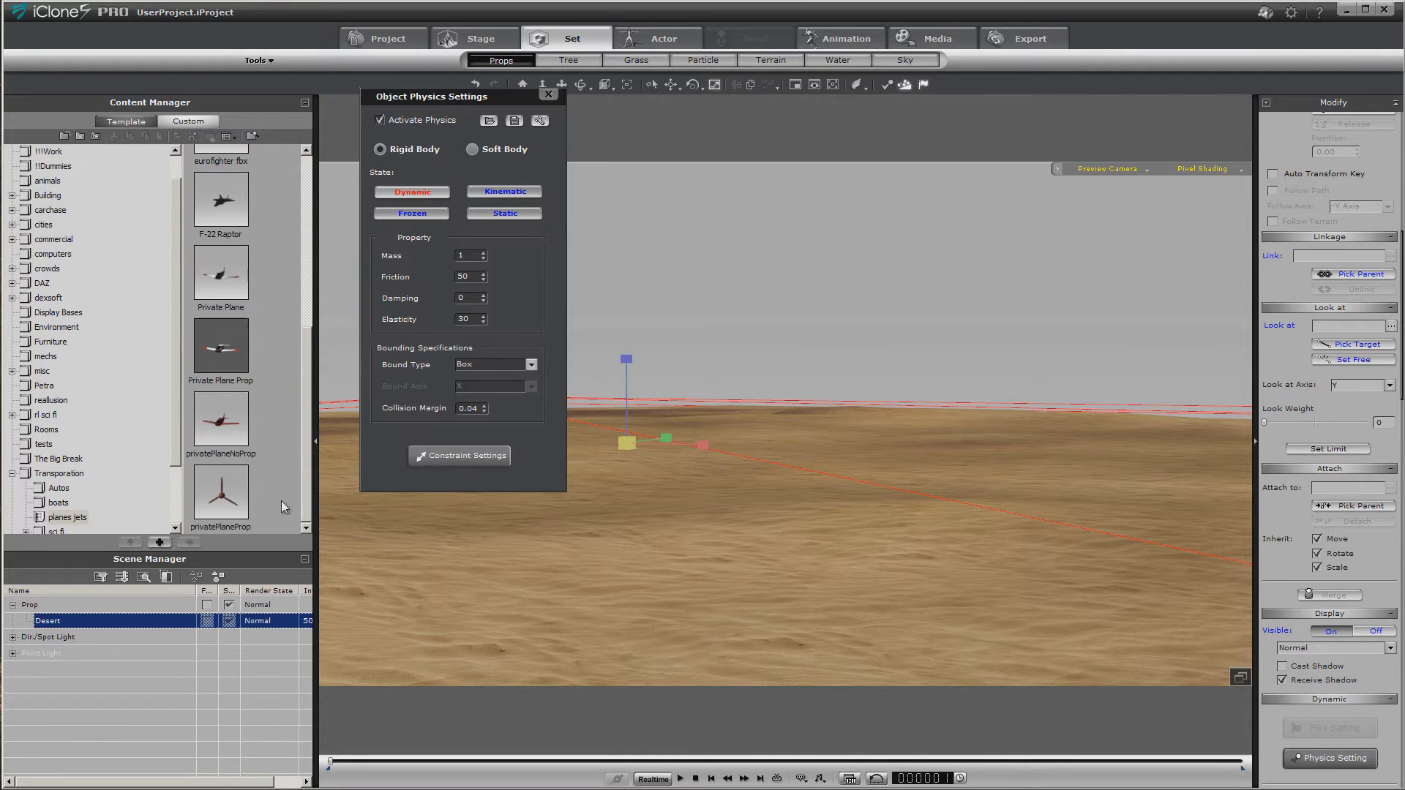
left_click_drag(228, 362, 723, 428)
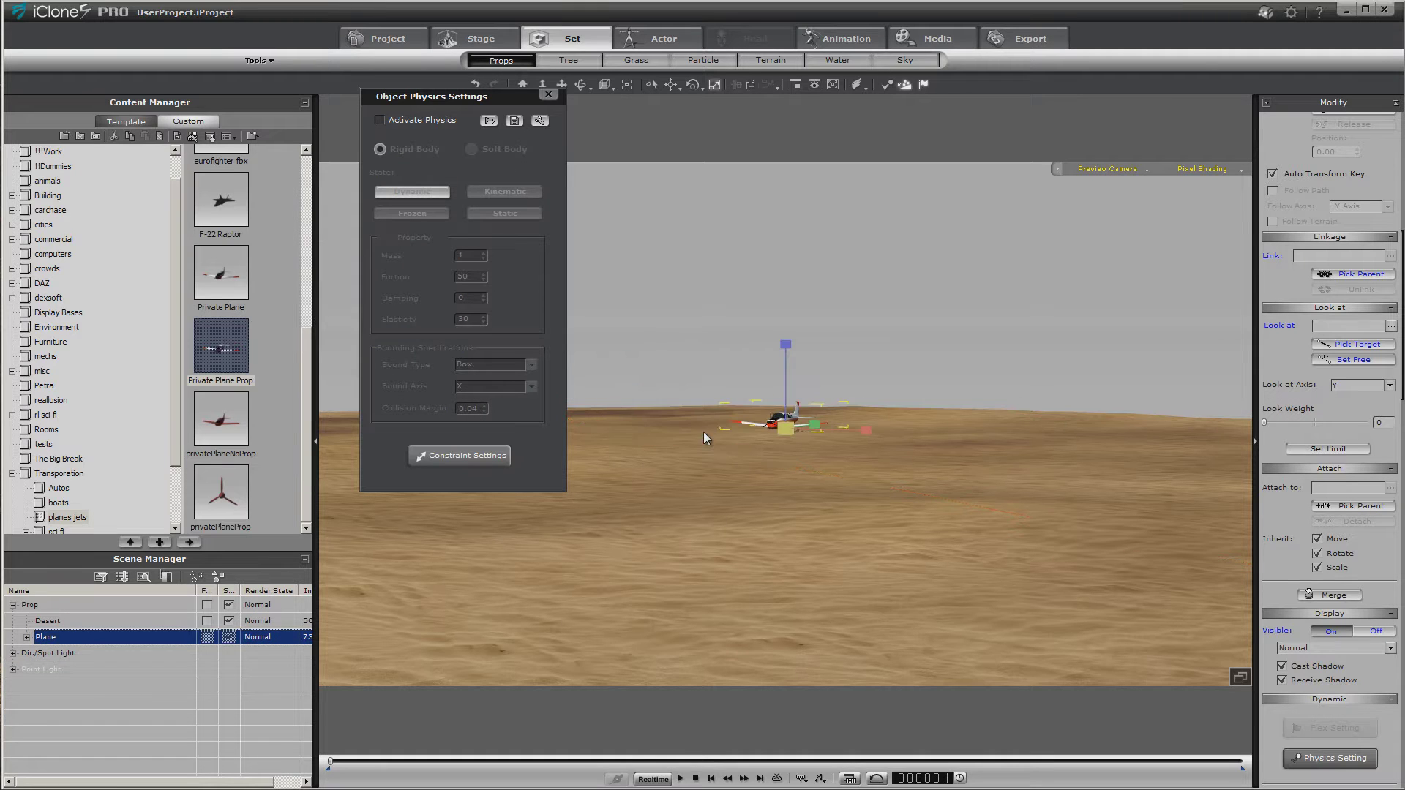
left_click(305, 104)
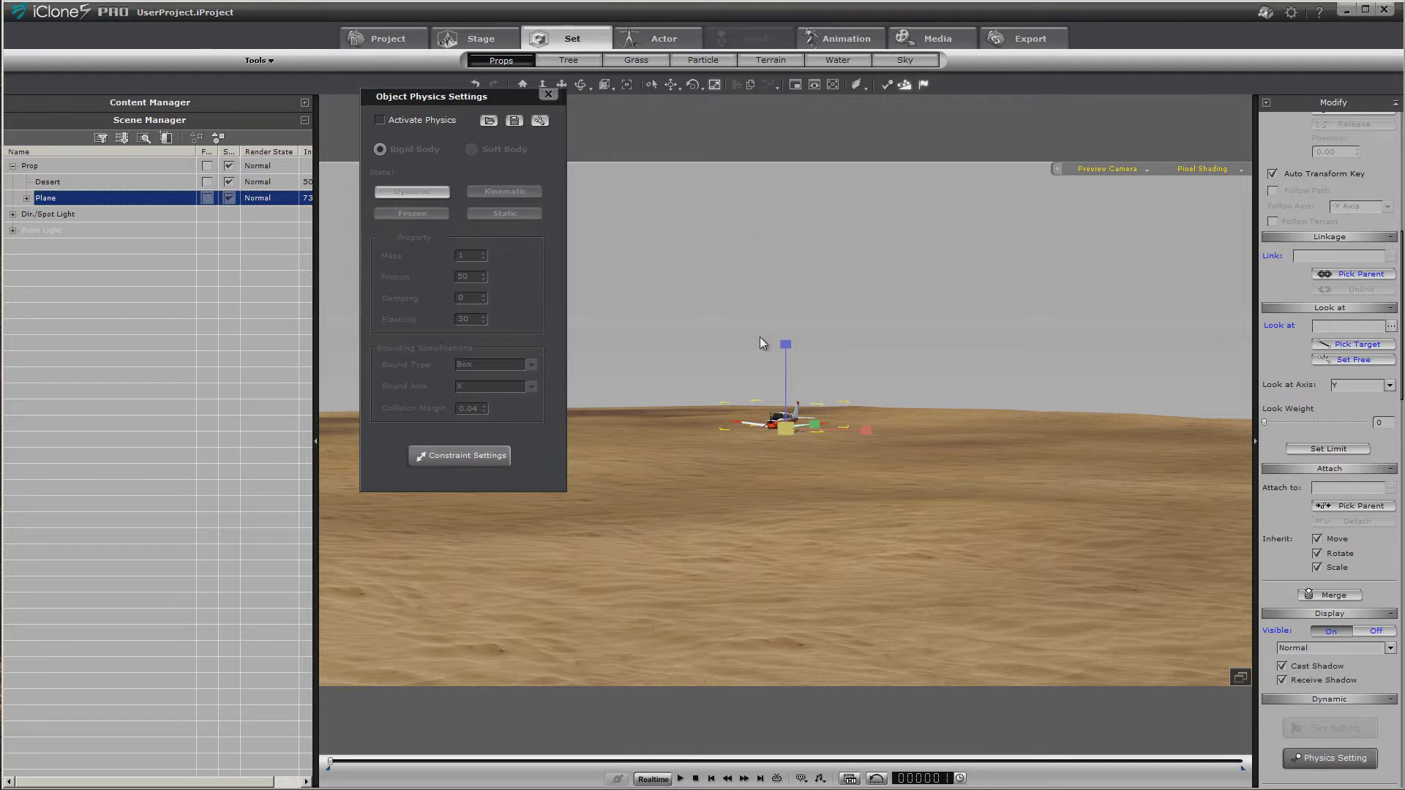
left_click(691, 85)
left_click_drag(787, 431, 735, 443)
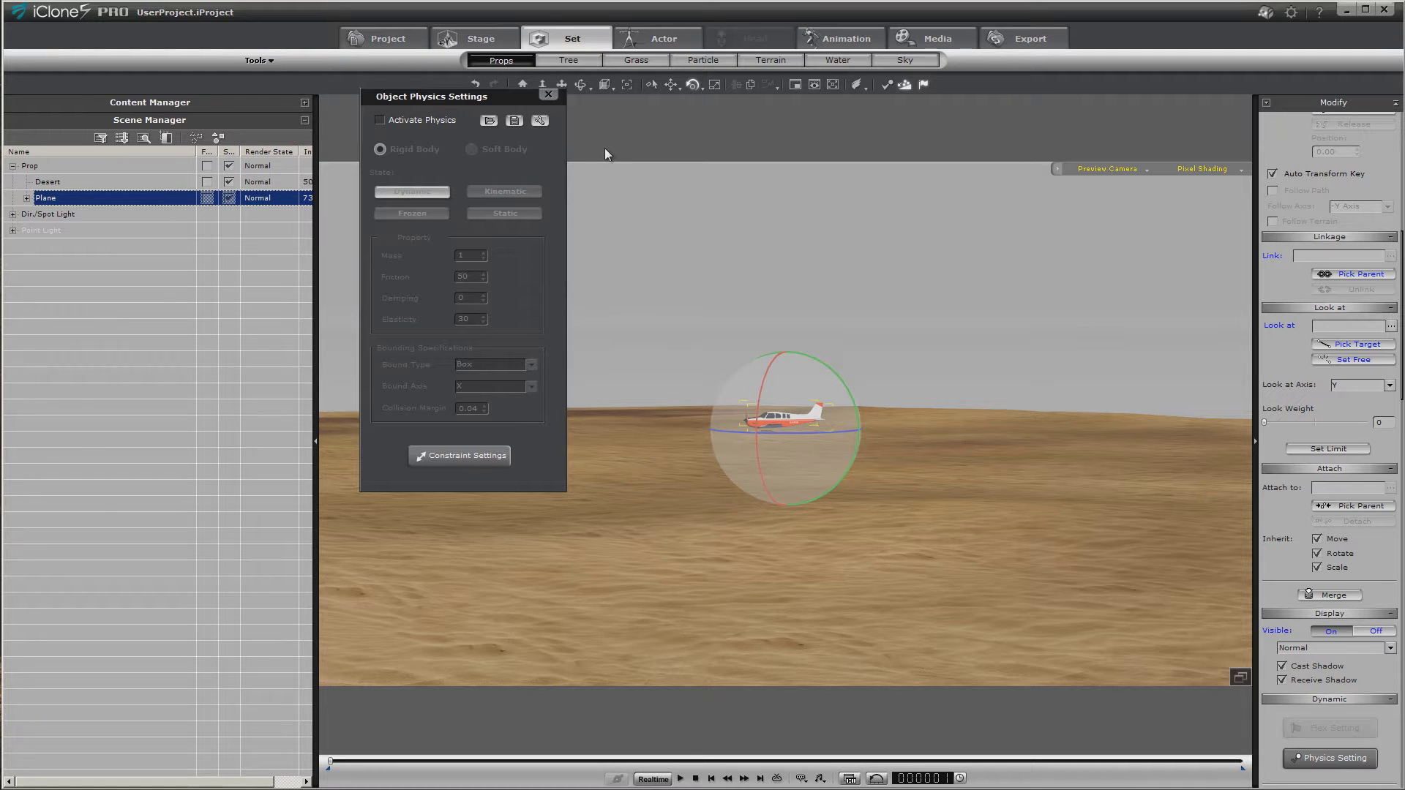
Activate physics for the plane and test-play in By Frame mode
left_click(382, 121)
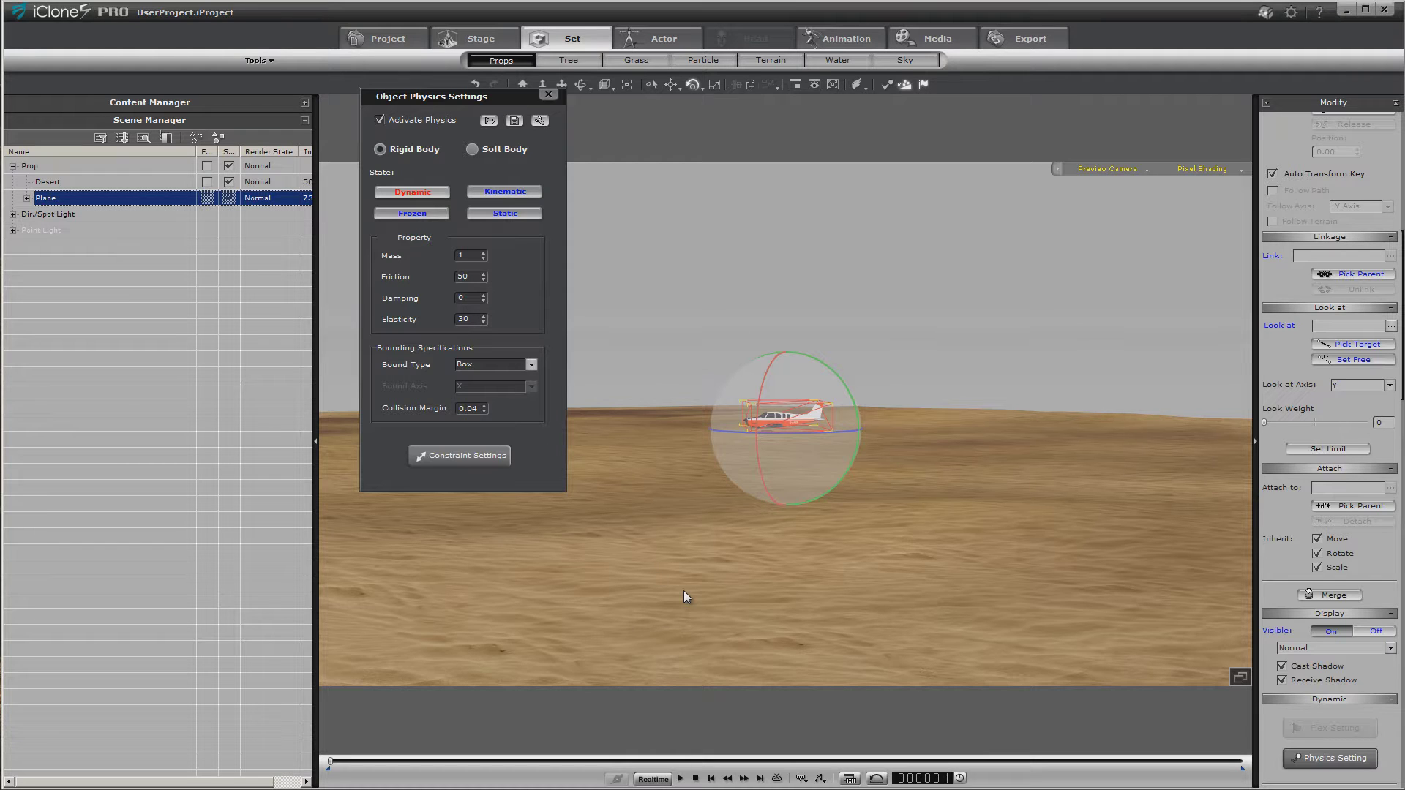
left_click(682, 560)
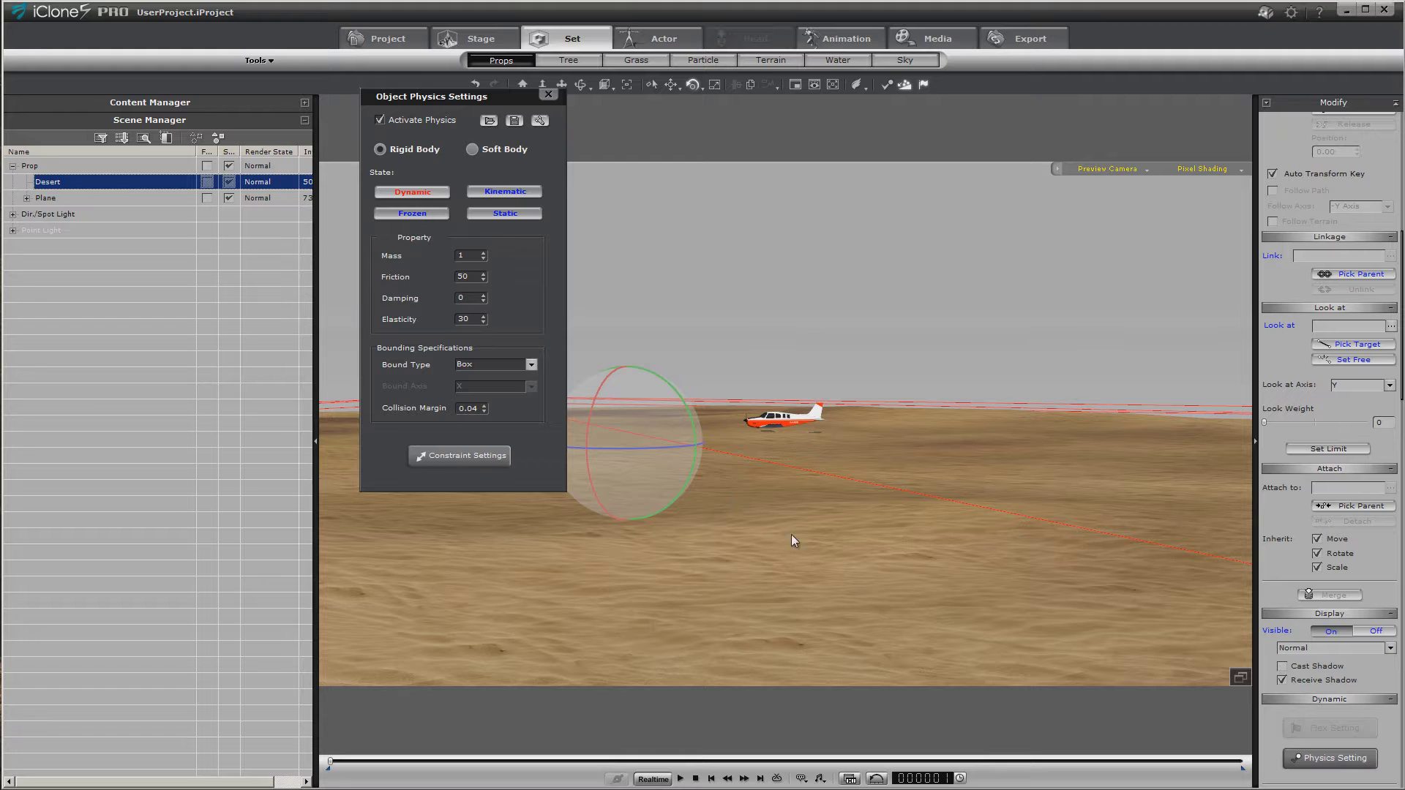
left_click(669, 779)
left_click(680, 778)
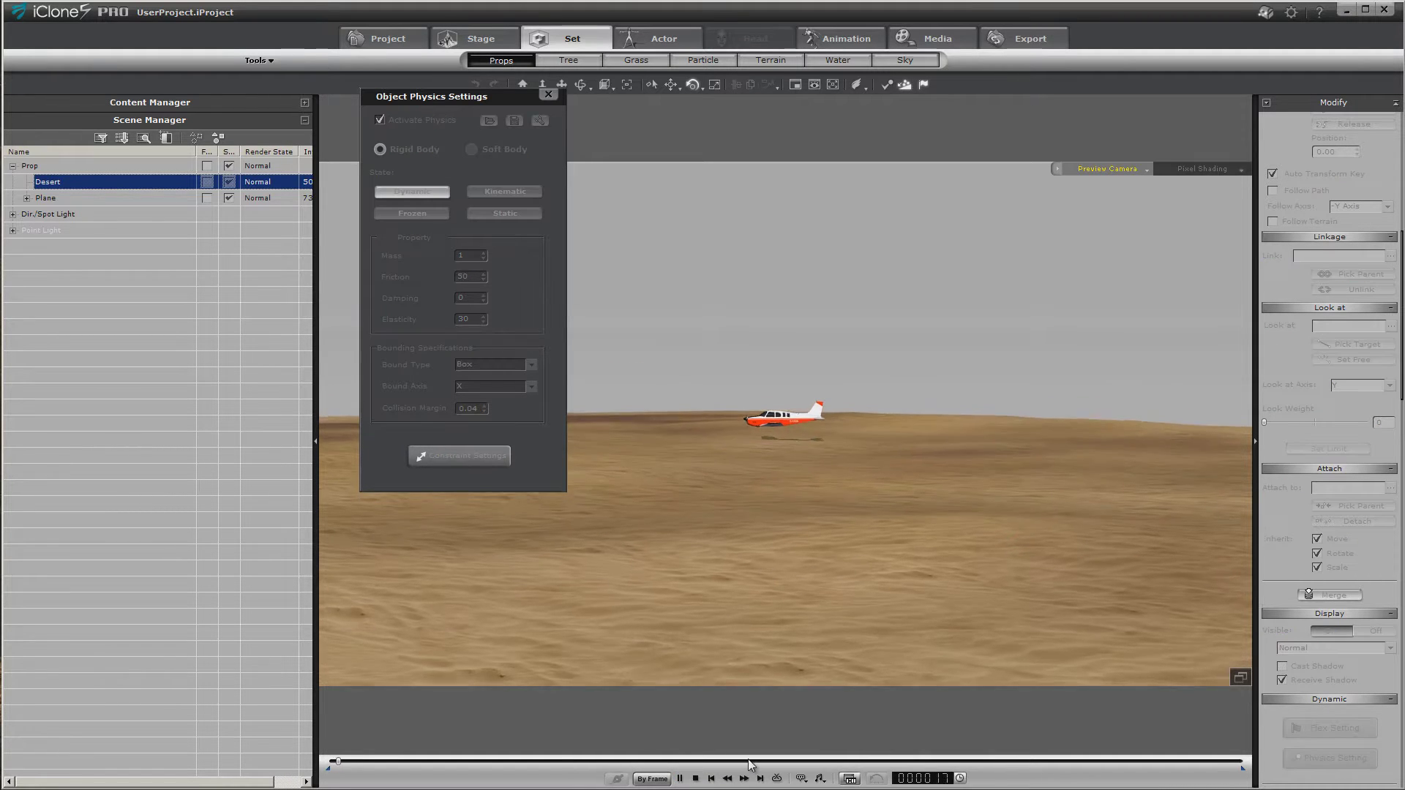
left_click(693, 780)
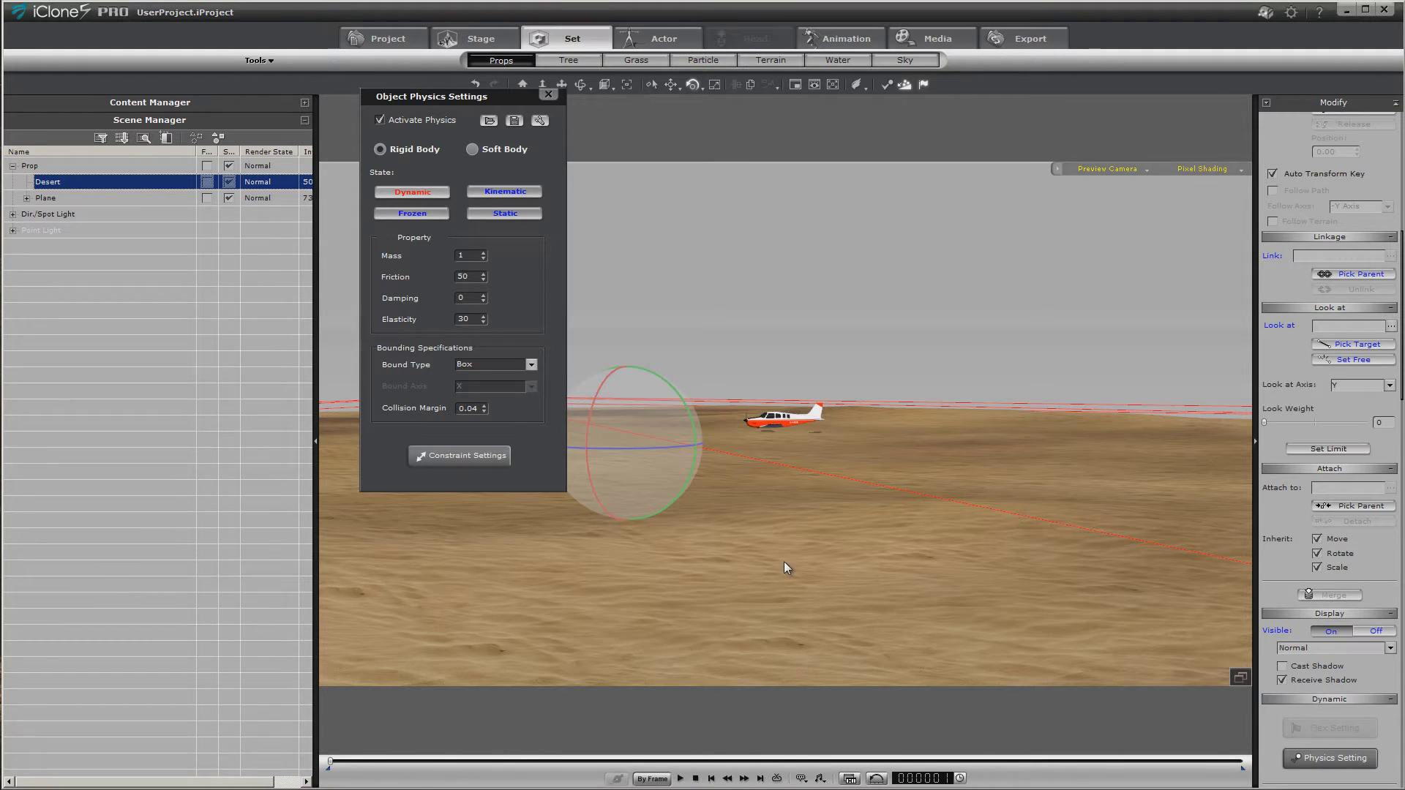
Set the desert's physics State to Static and replay so the plane rests on the sand
left_click(517, 219)
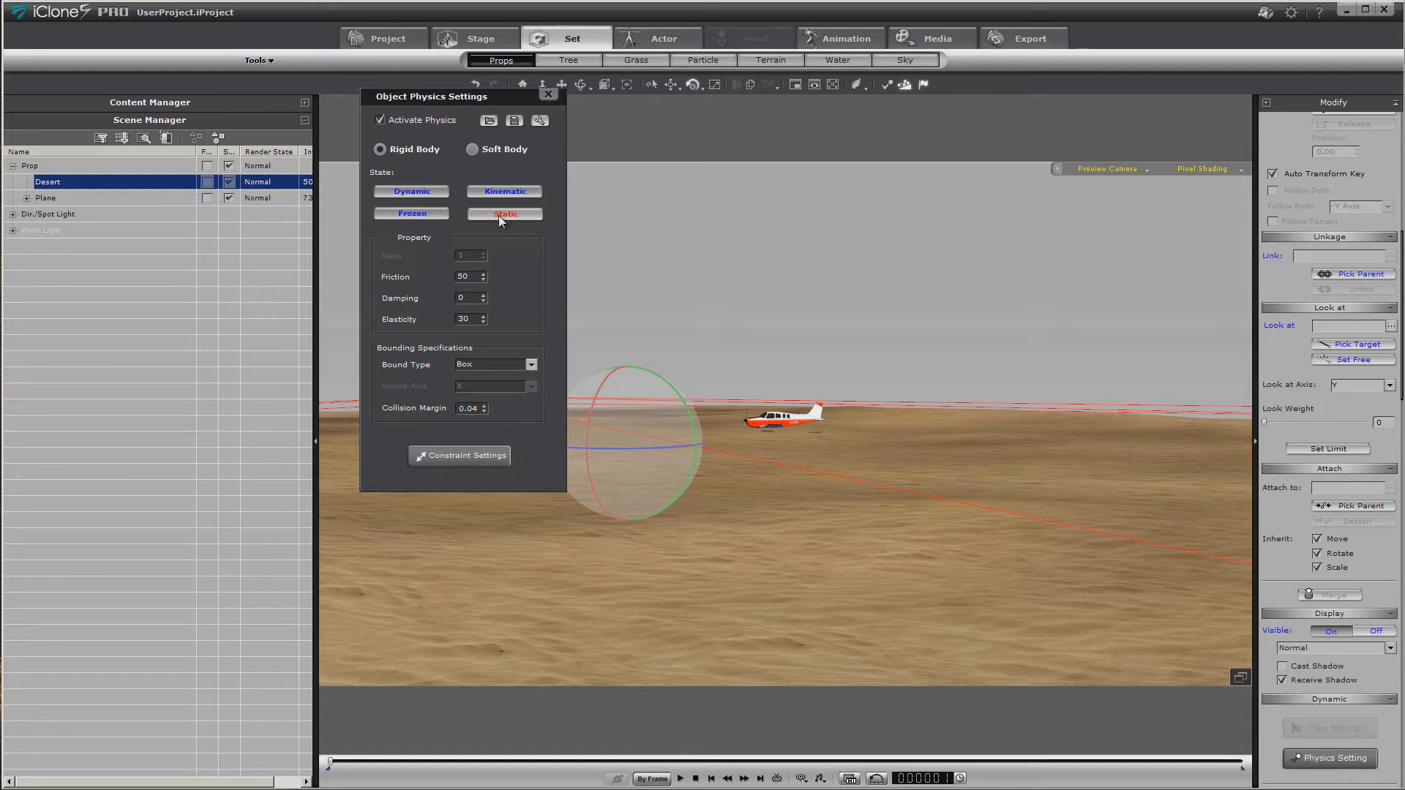
left_click(680, 778)
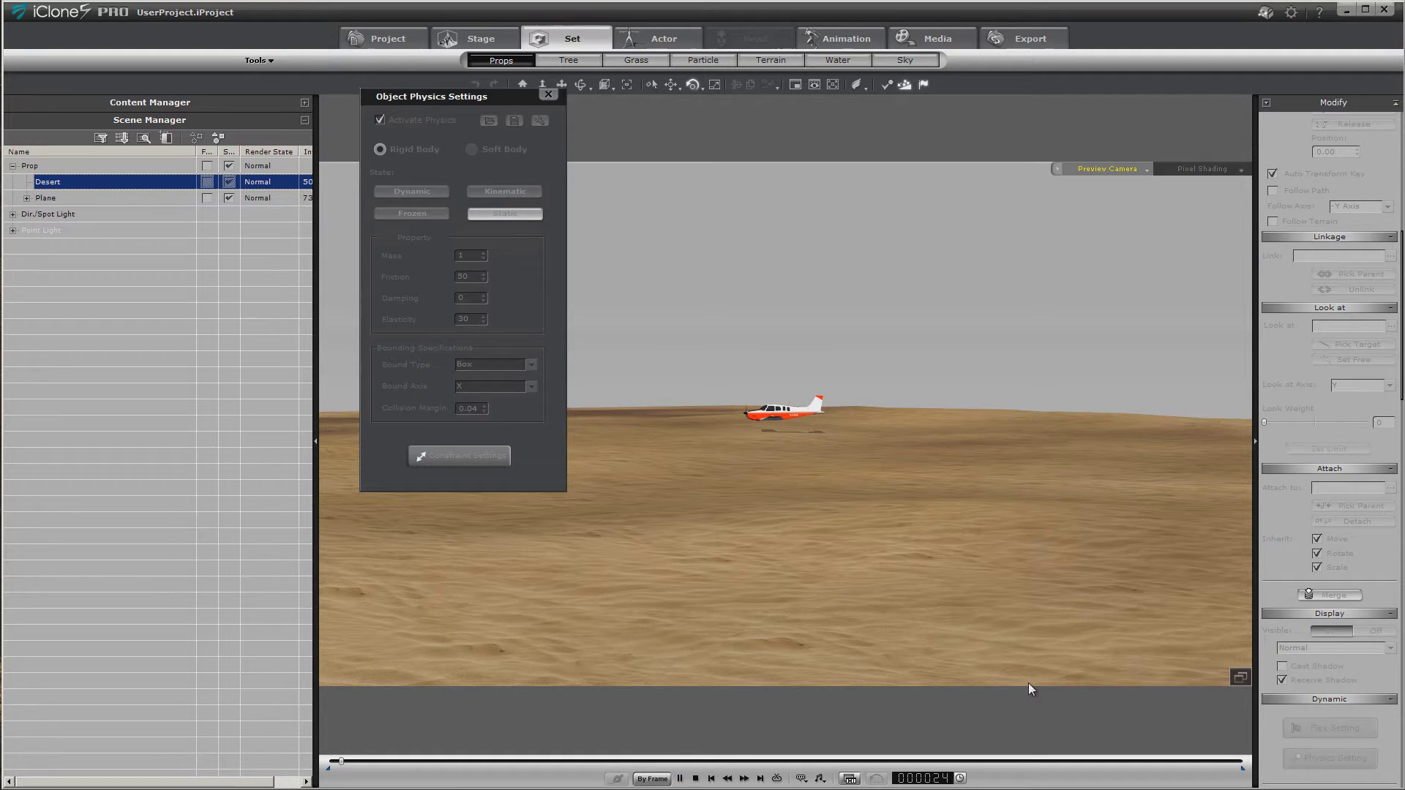
left_click(695, 778)
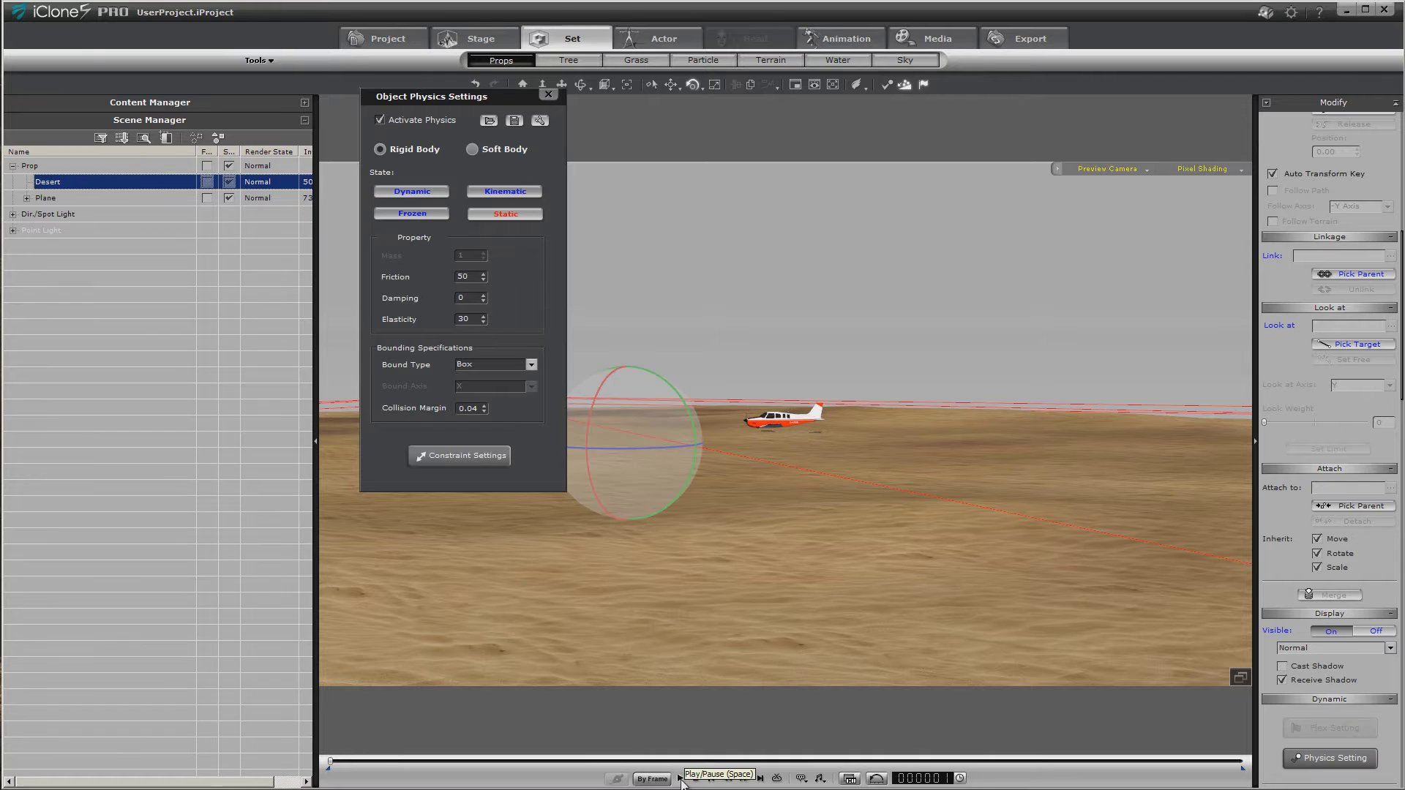
left_click(679, 778)
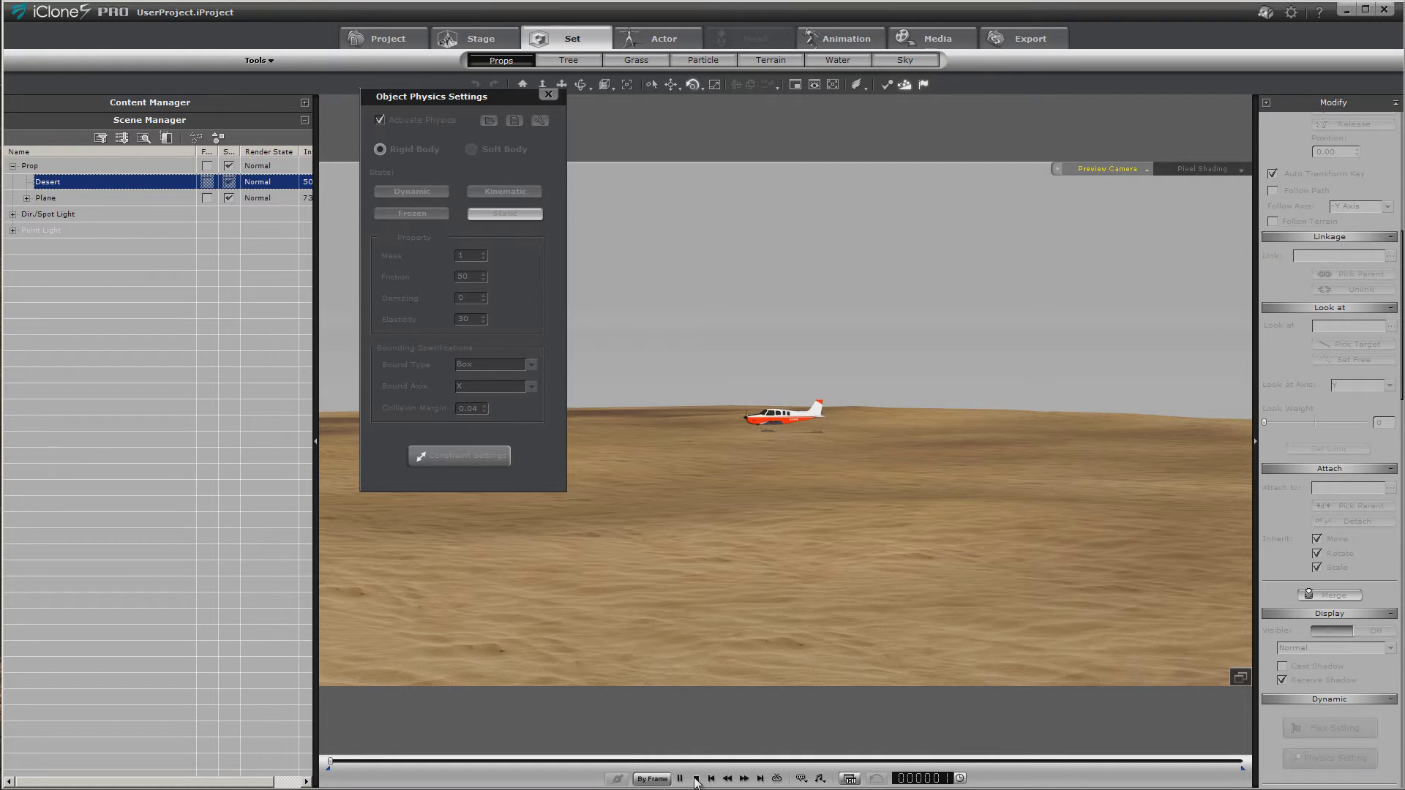
left_click(695, 779)
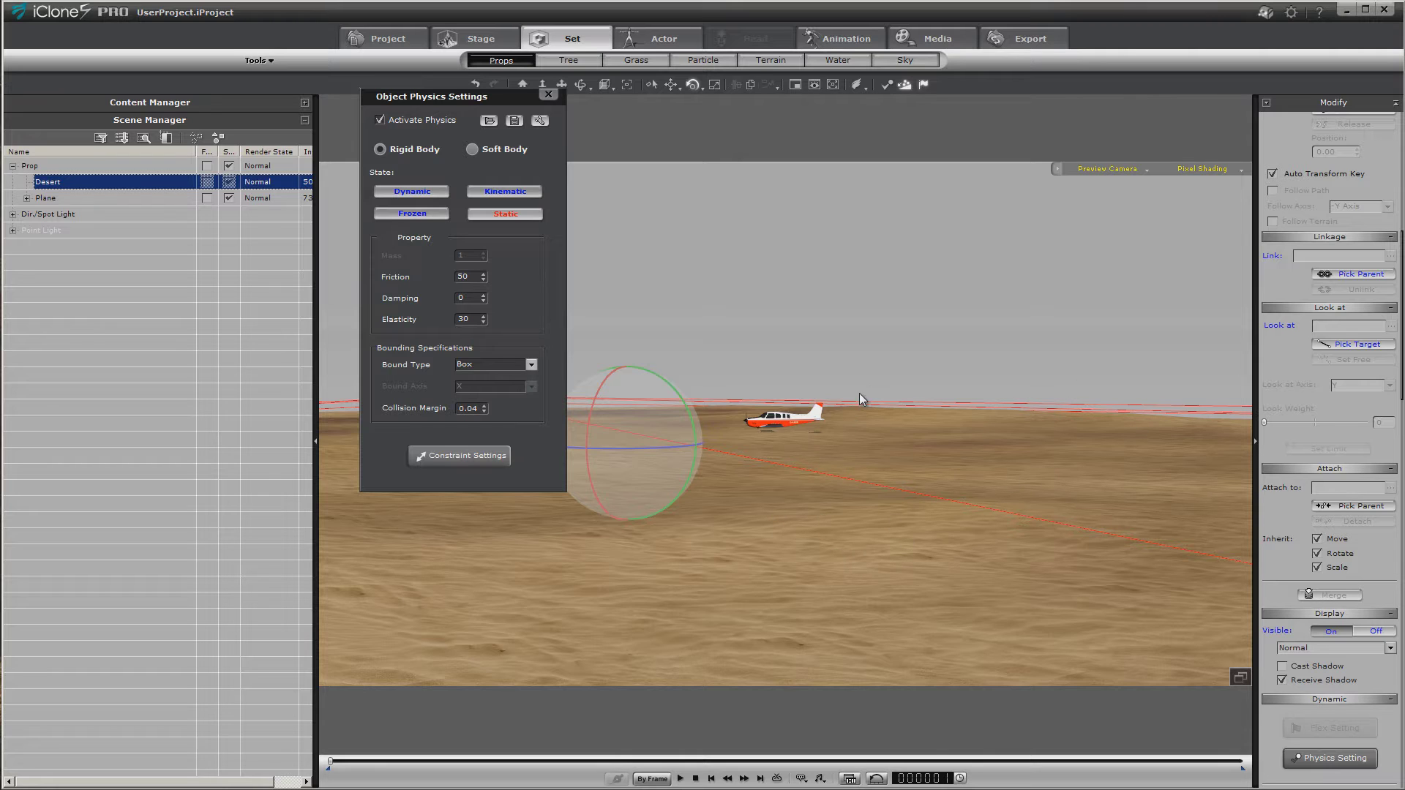
left_click(581, 84)
left_click_drag(796, 343, 798, 335)
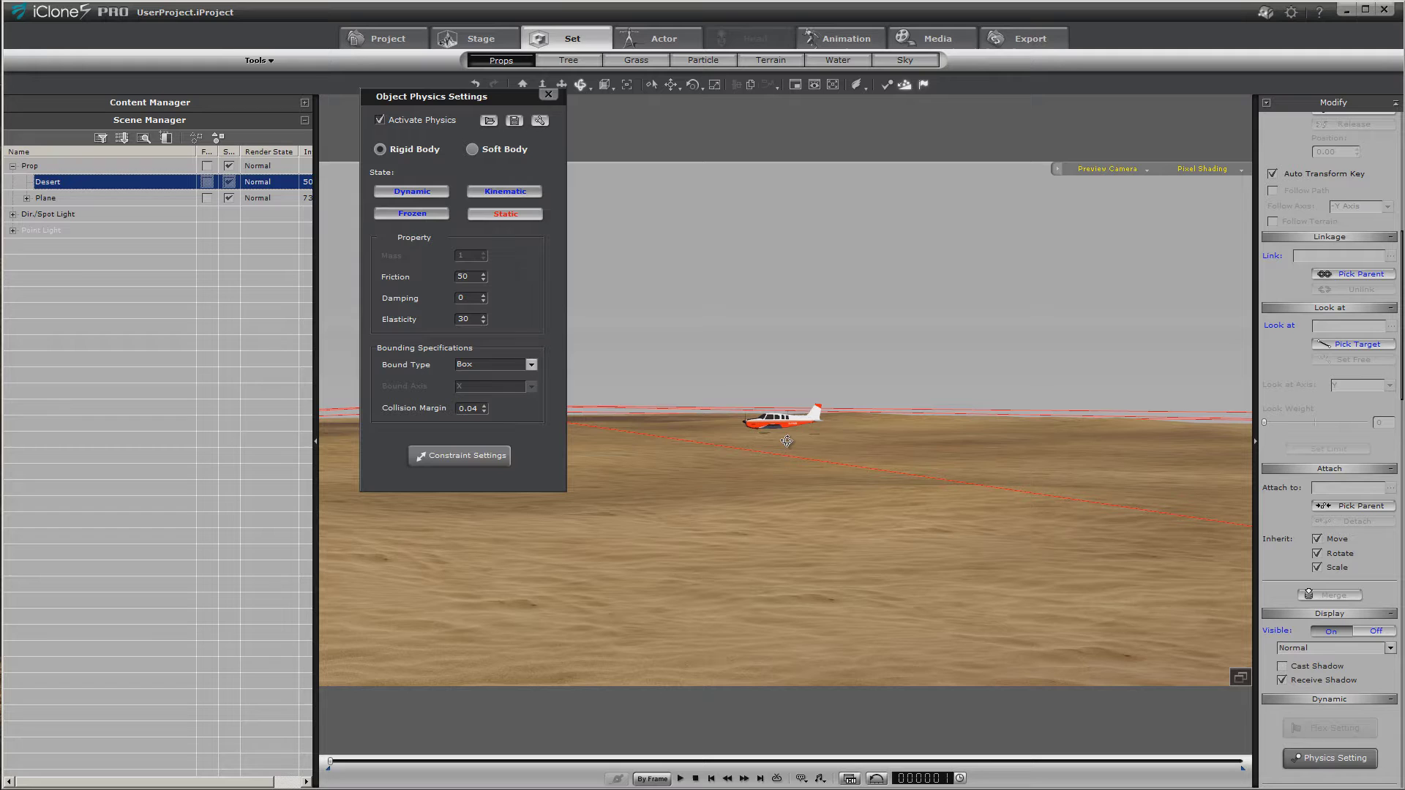
Set the desert's Bound Type to Self Mesh and test-play the physics
left_click(531, 365)
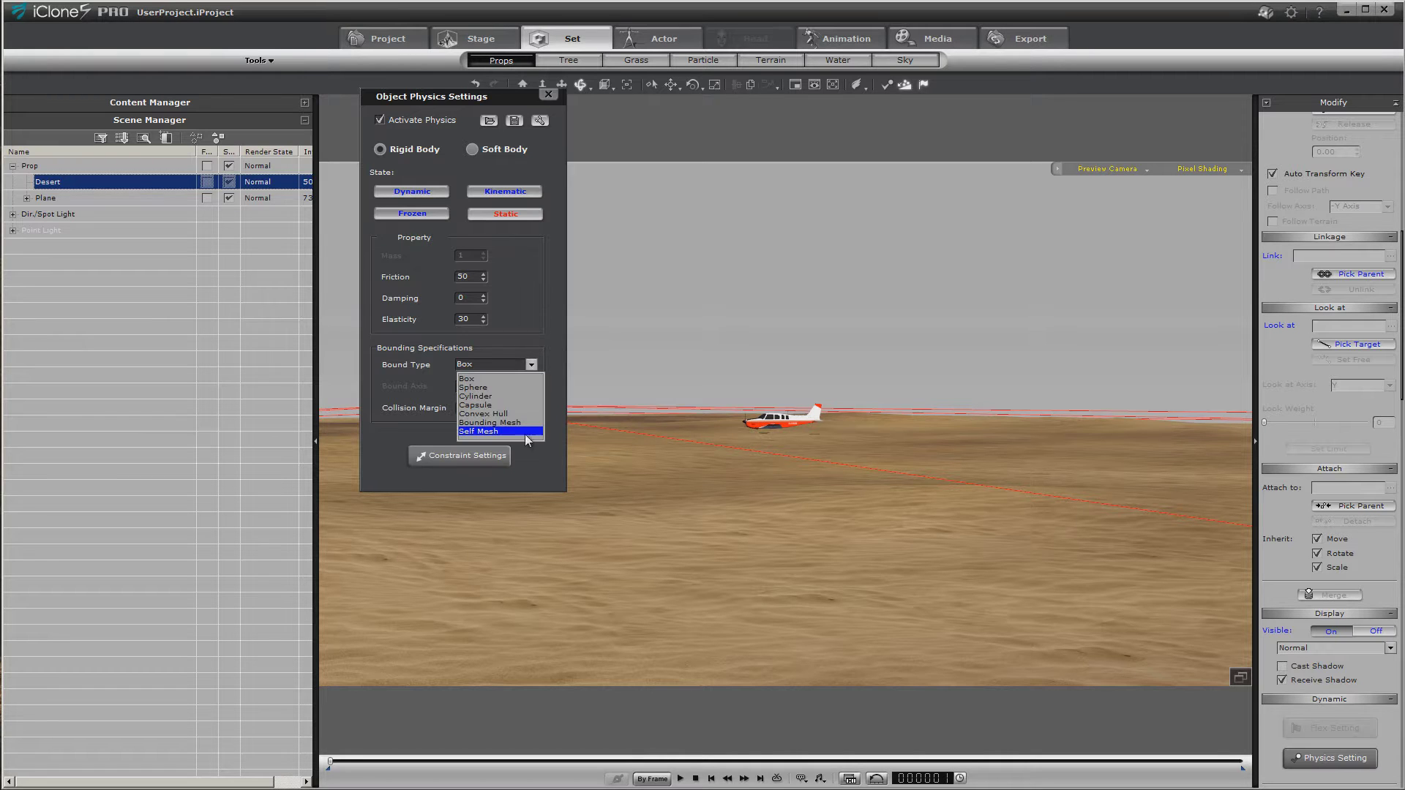
left_click(505, 431)
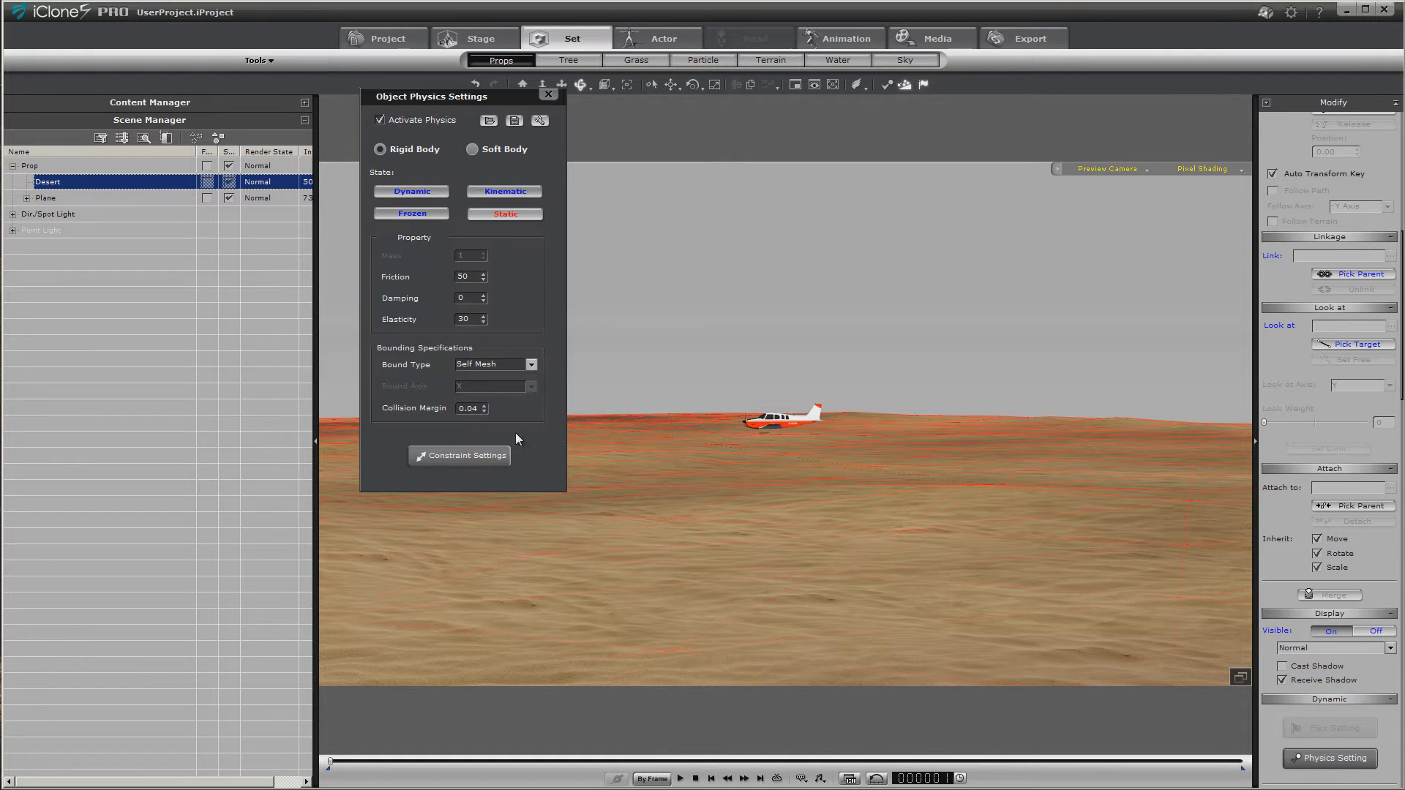
left_click(680, 778)
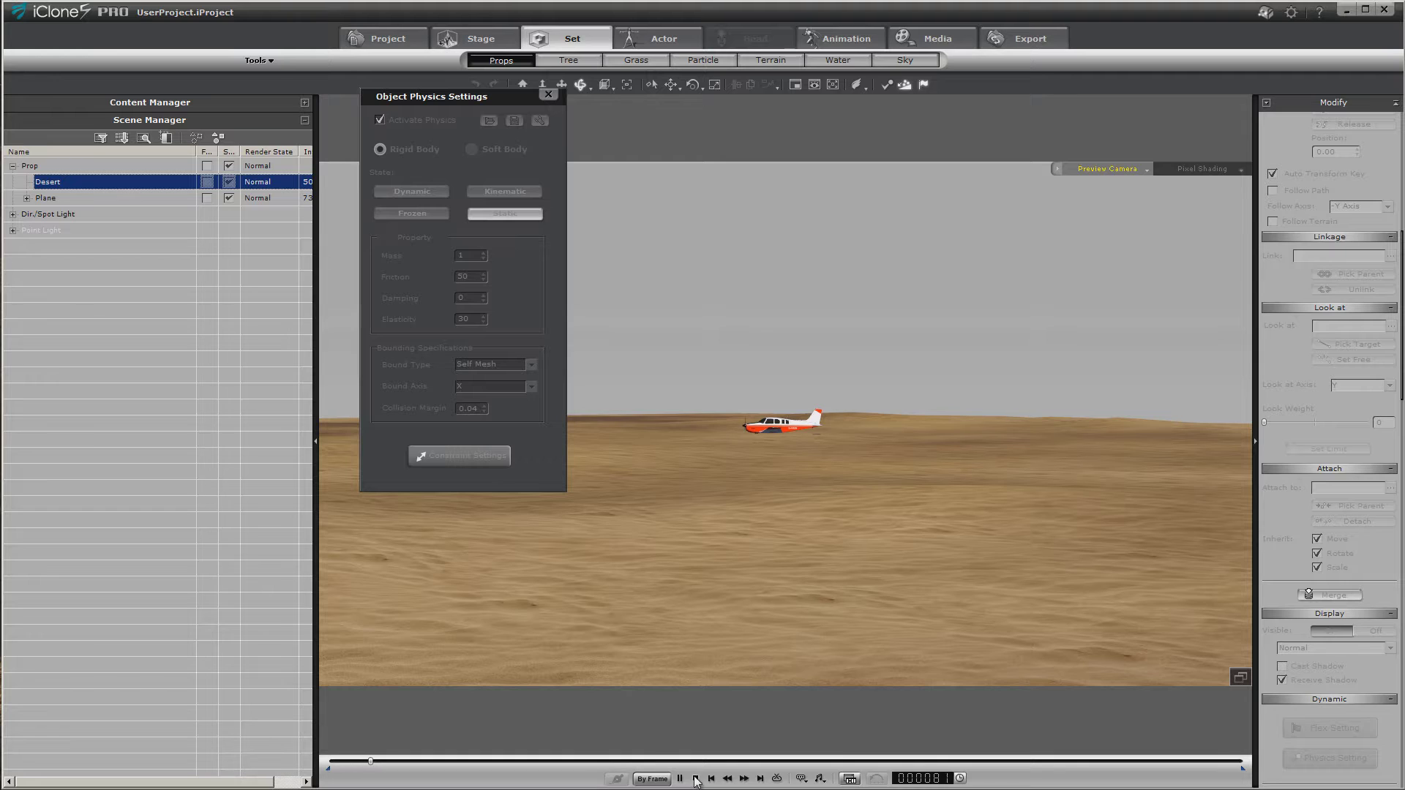
left_click(694, 779)
left_click(679, 778)
left_click(696, 779)
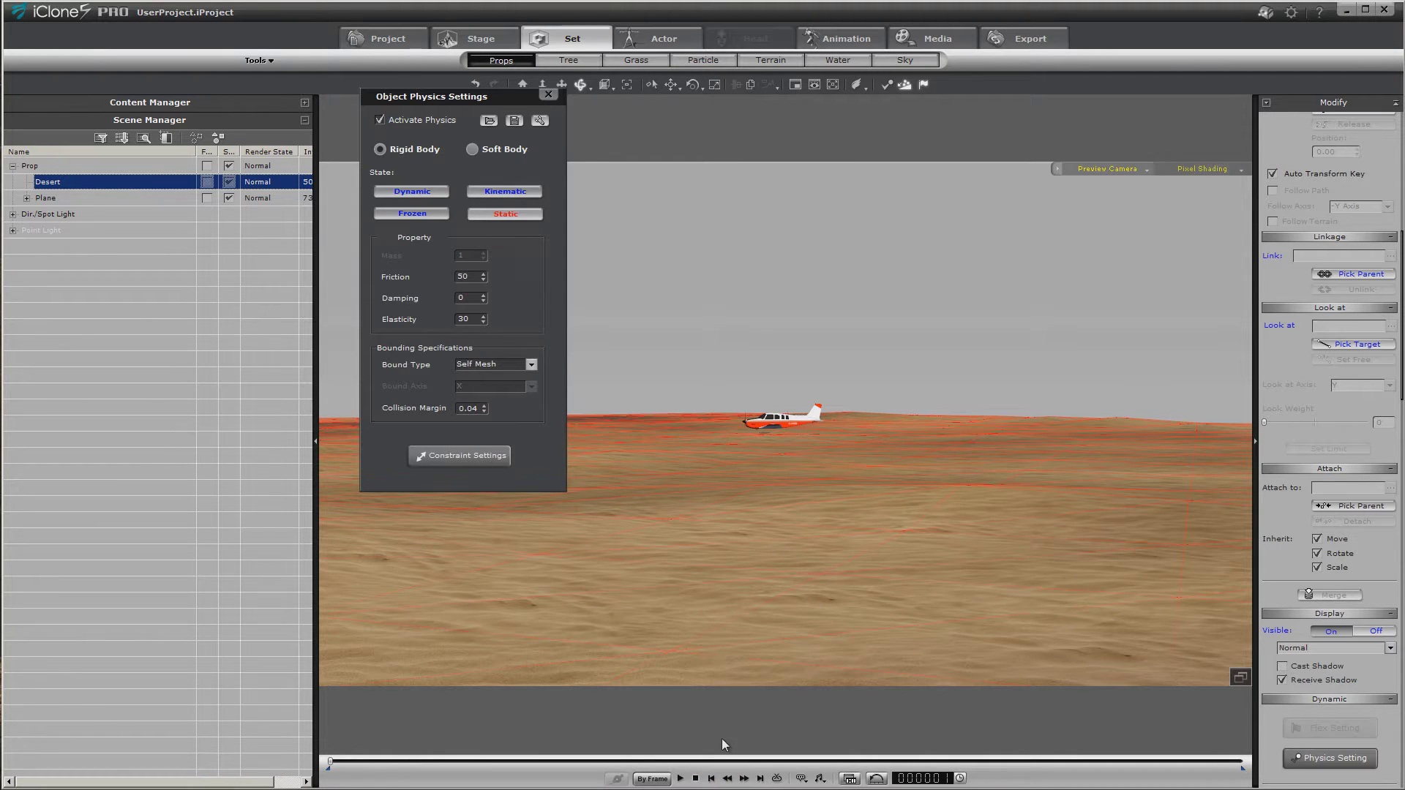
Set the plane's Bound Type to Self Mesh, test it, then lift the plane into the sky
left_click(777, 423)
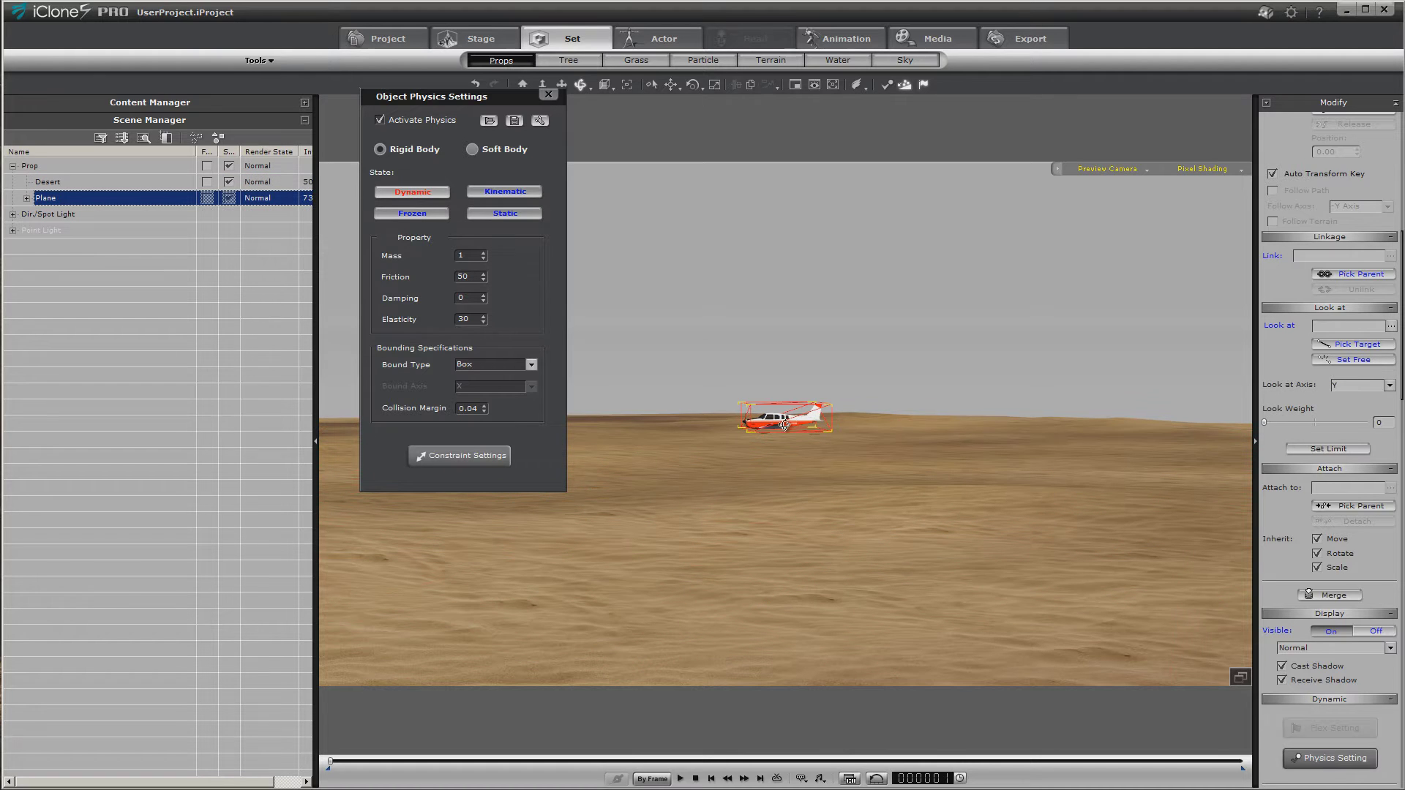
left_click(531, 365)
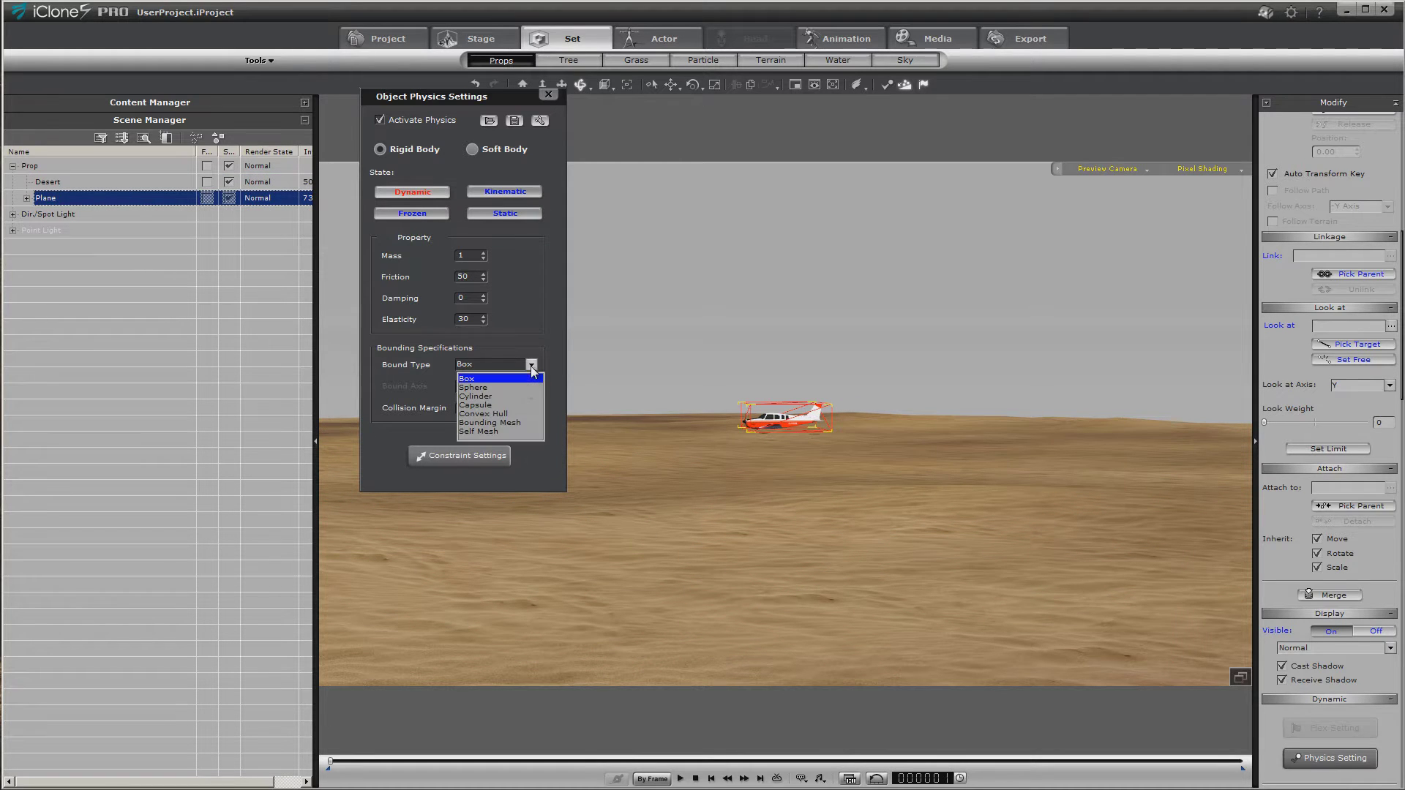
left_click(484, 432)
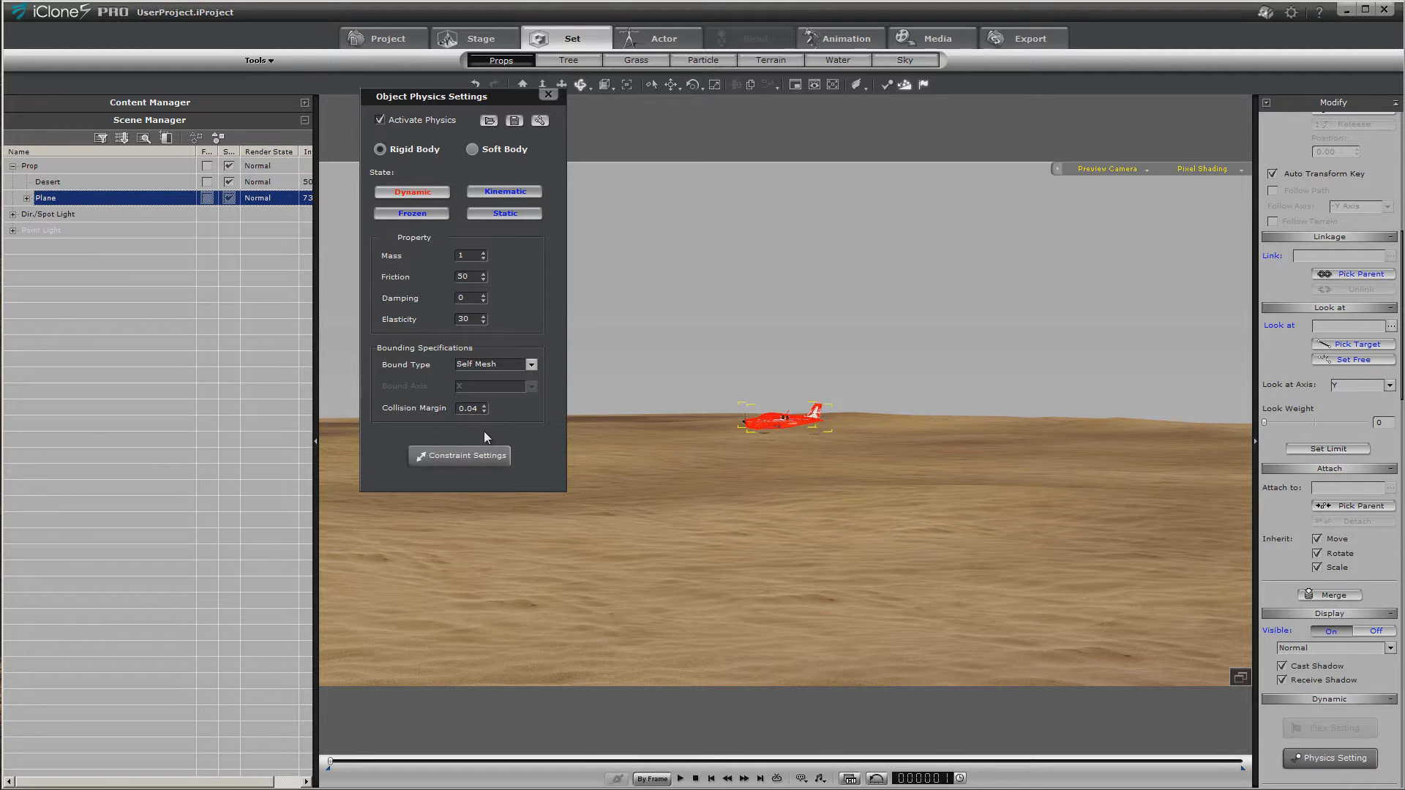
left_click(680, 778)
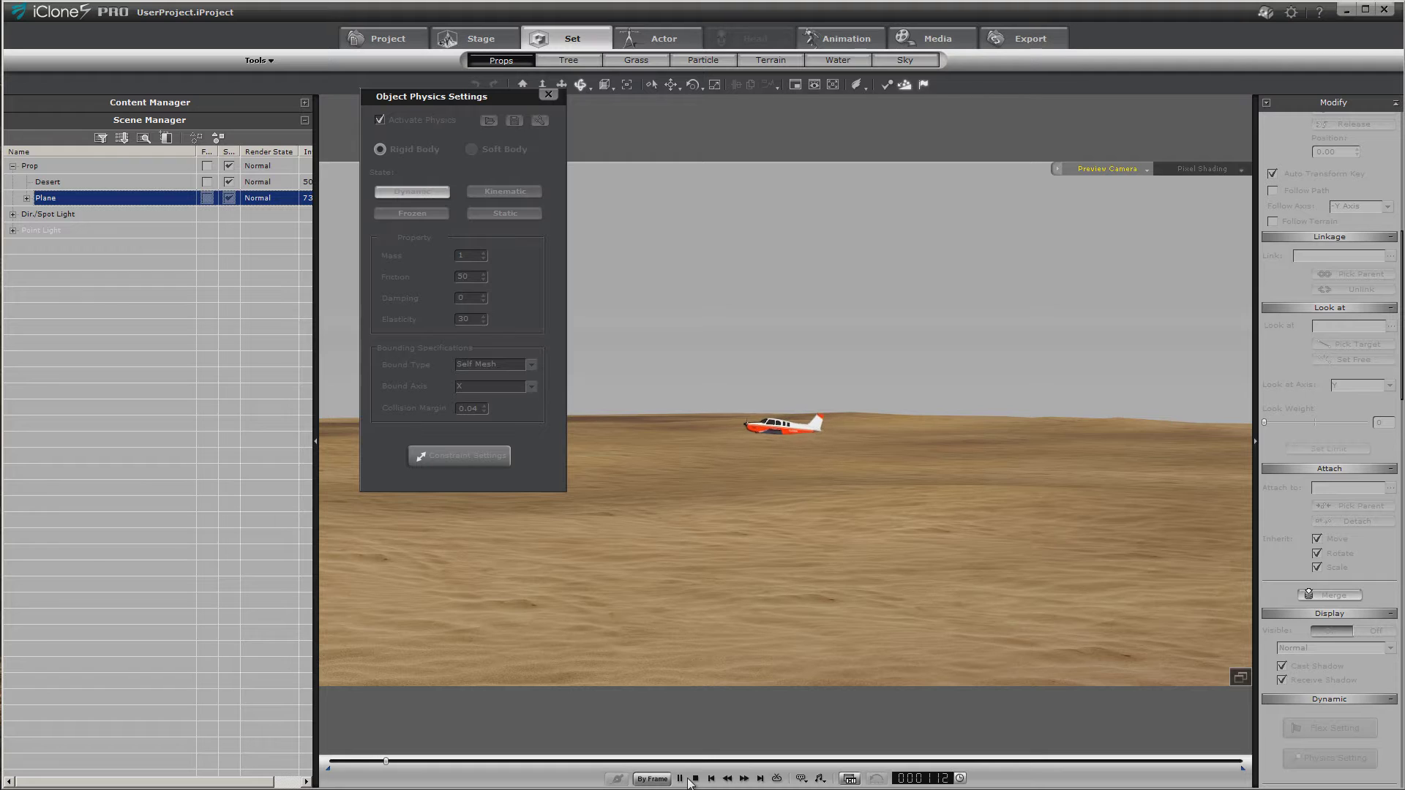
left_click(696, 778)
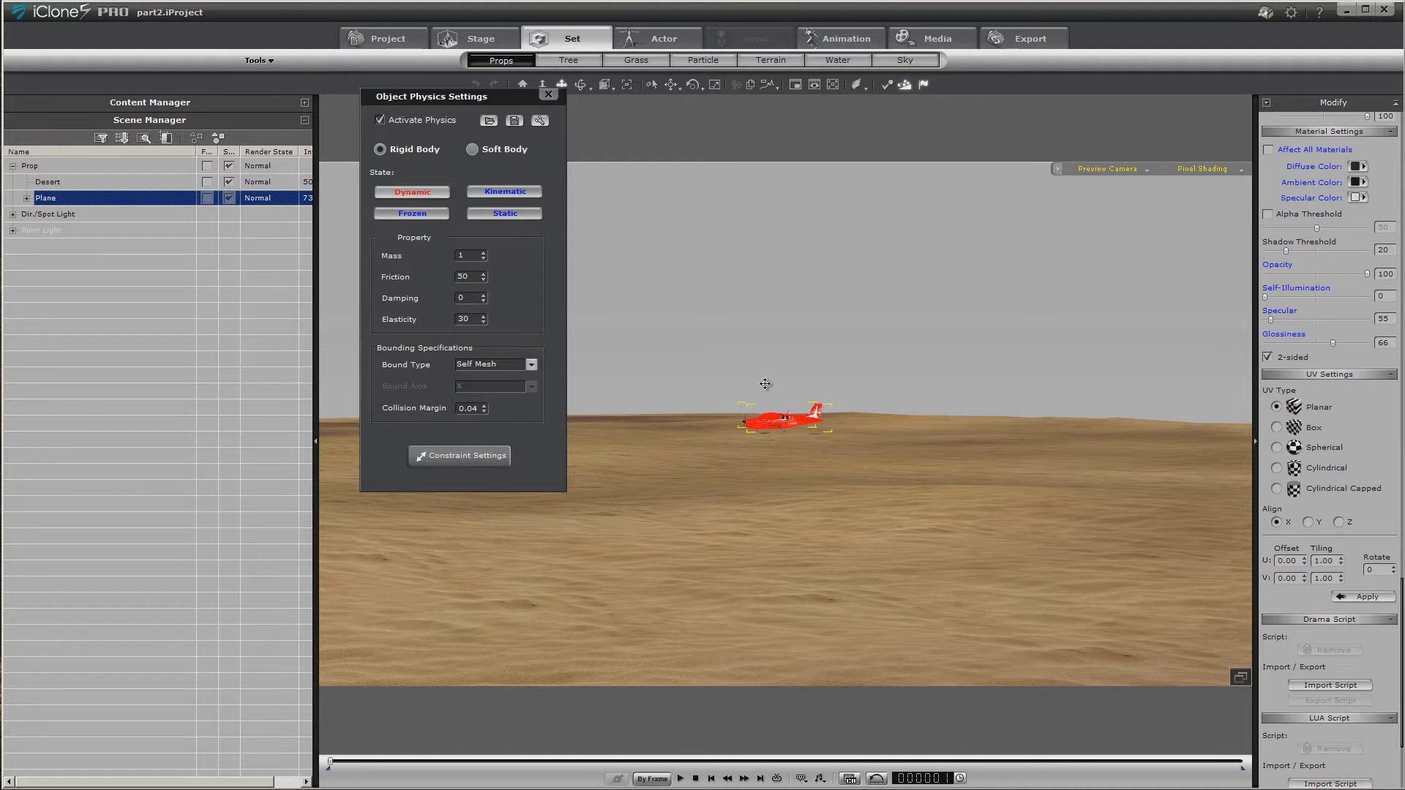
left_click(668, 86)
left_click_drag(781, 417, 1102, 403)
Set world gravity to Y -5.0 and Z 0.0, then test-play
left_click(541, 119)
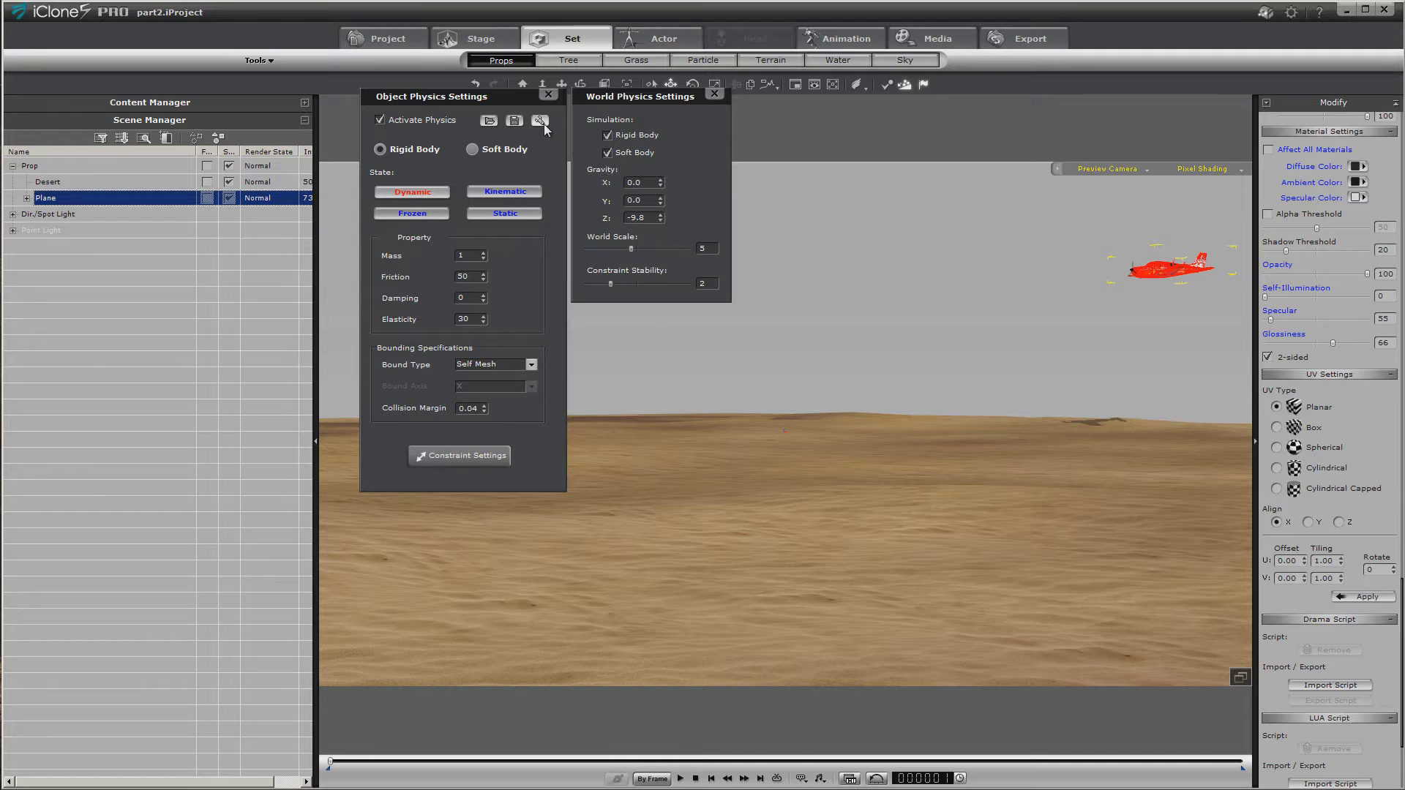
left_click(656, 218)
type("-5")
left_click(682, 778)
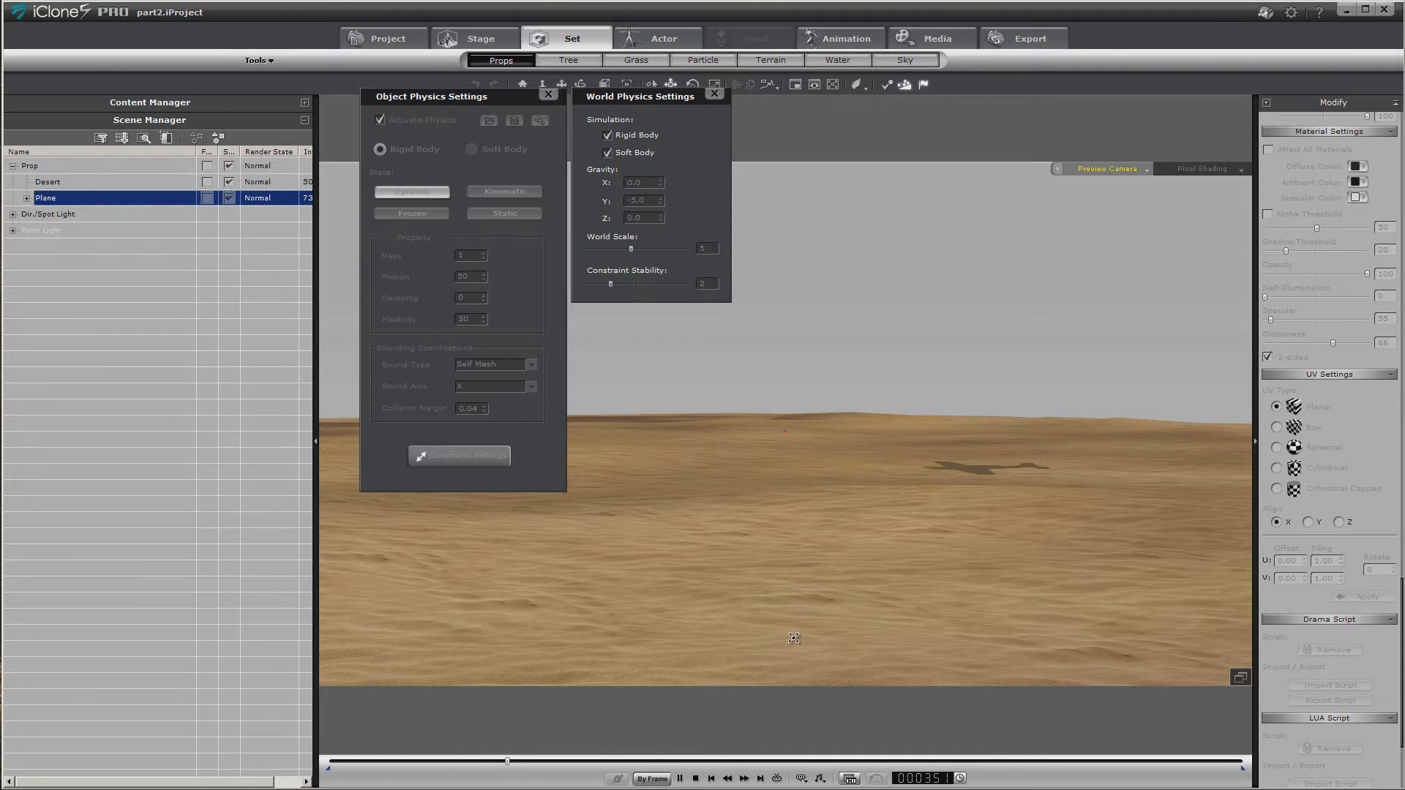
left_click(695, 778)
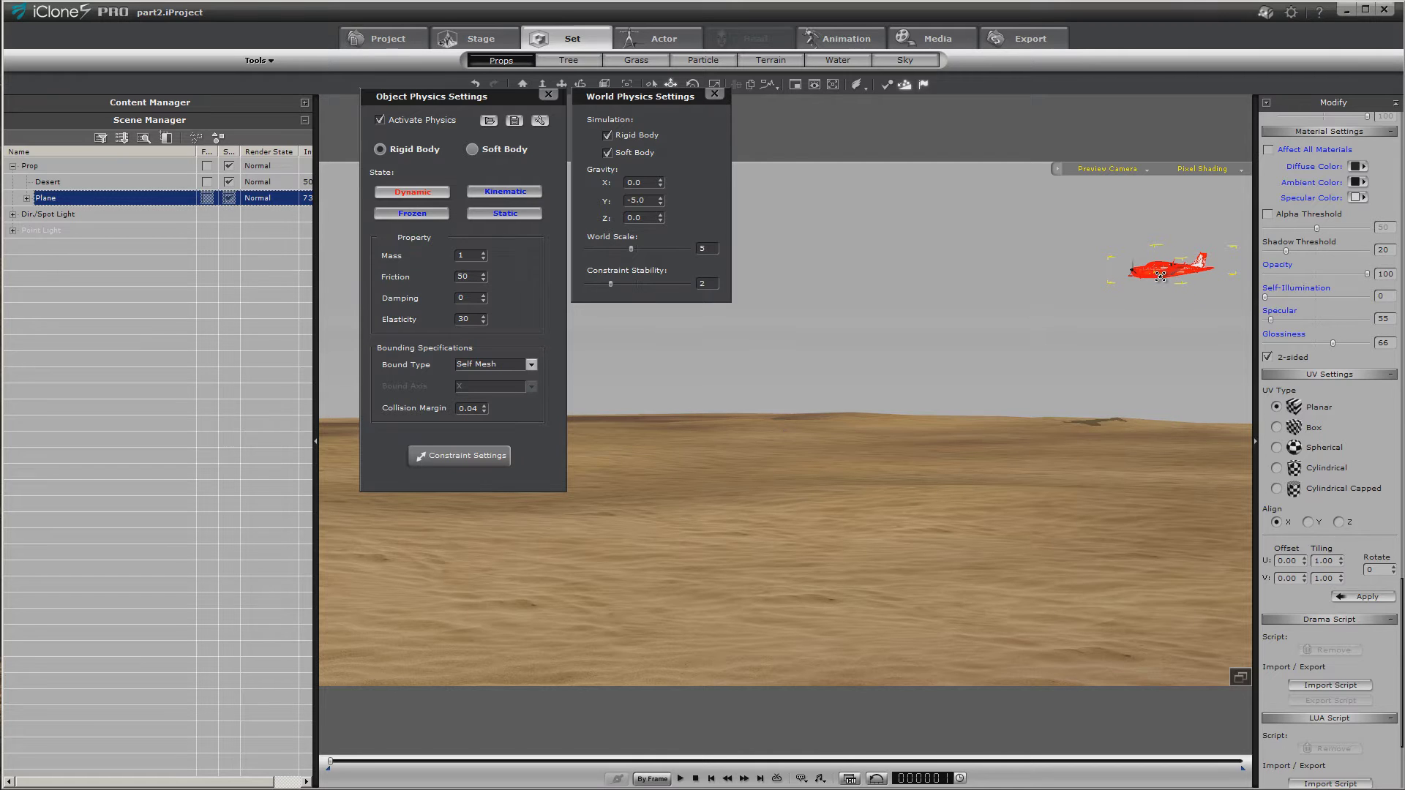
Rotate the plane to face the camera and test its flight
left_click_drag(1160, 276, 1243, 300)
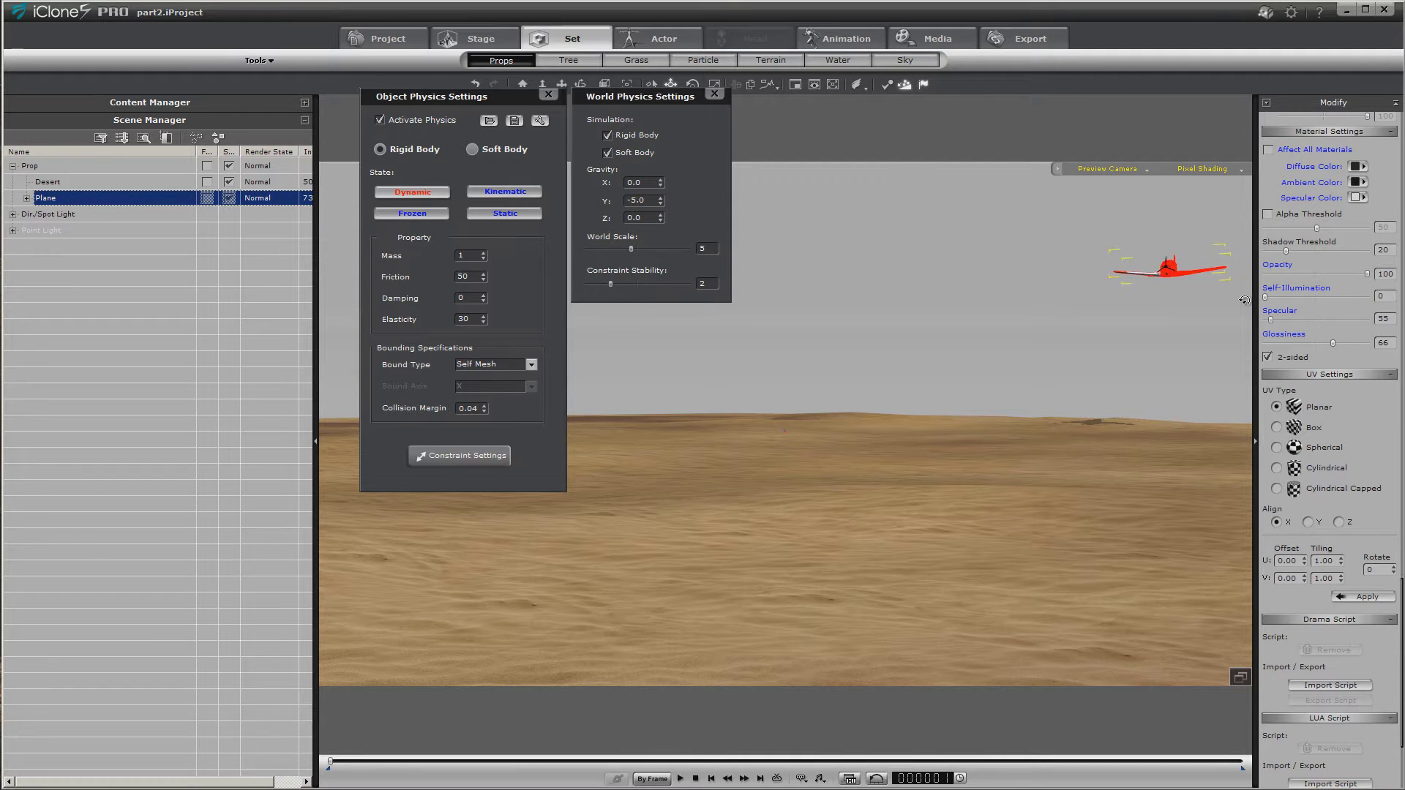
left_click(681, 779)
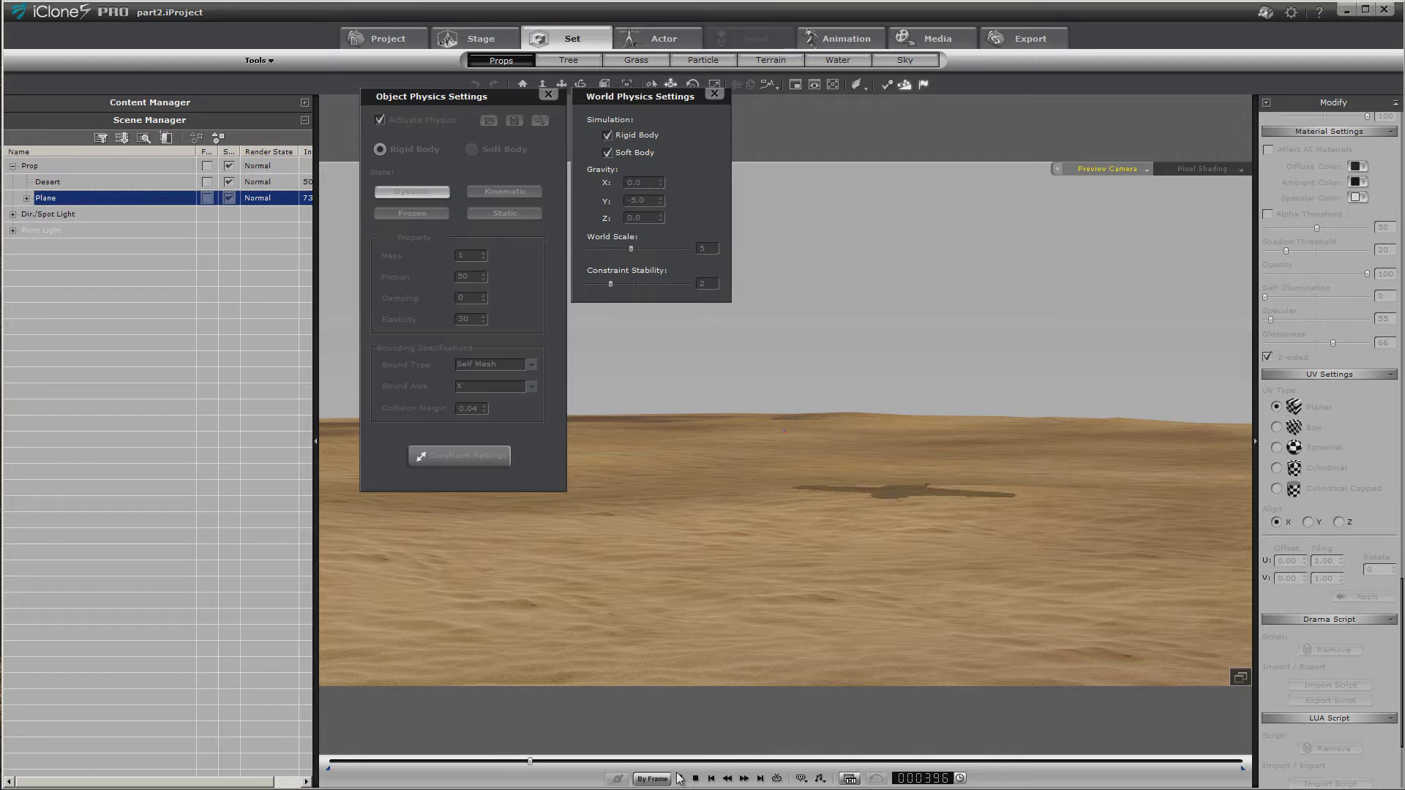
left_click(694, 778)
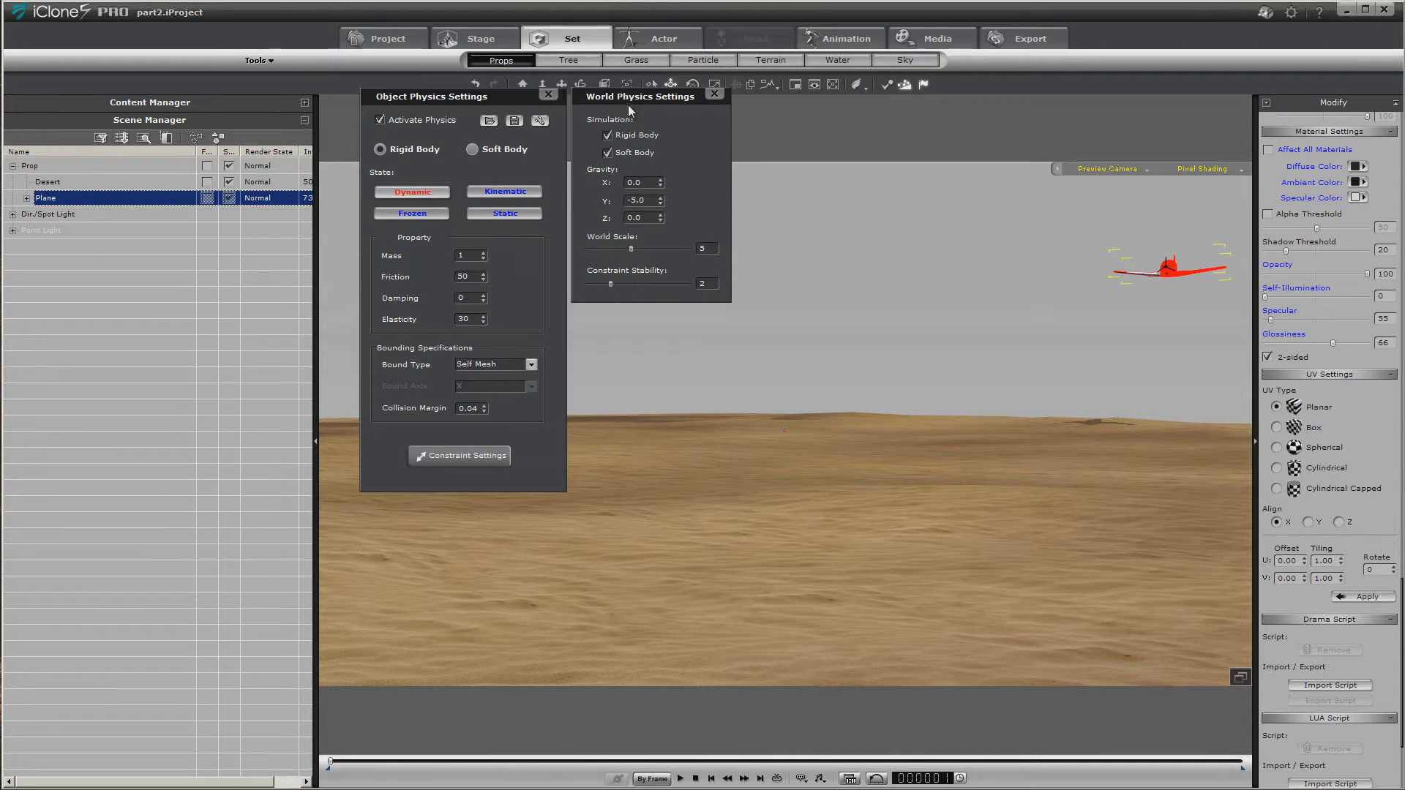
Move the plane left and slightly lower in the sky, then test-play from the new start
left_click_drag(889, 356, 655, 322)
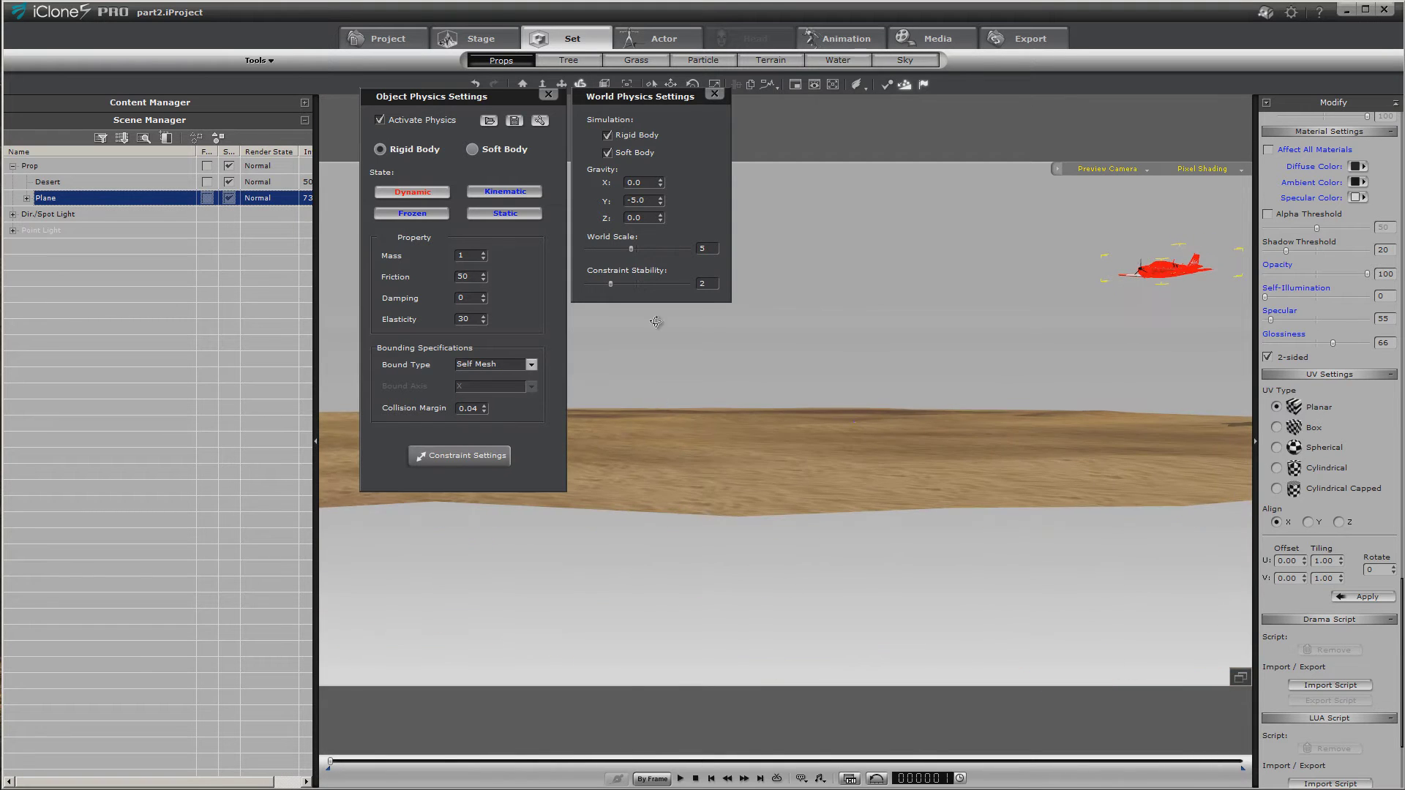
left_click(561, 84)
left_click_drag(885, 266, 871, 344)
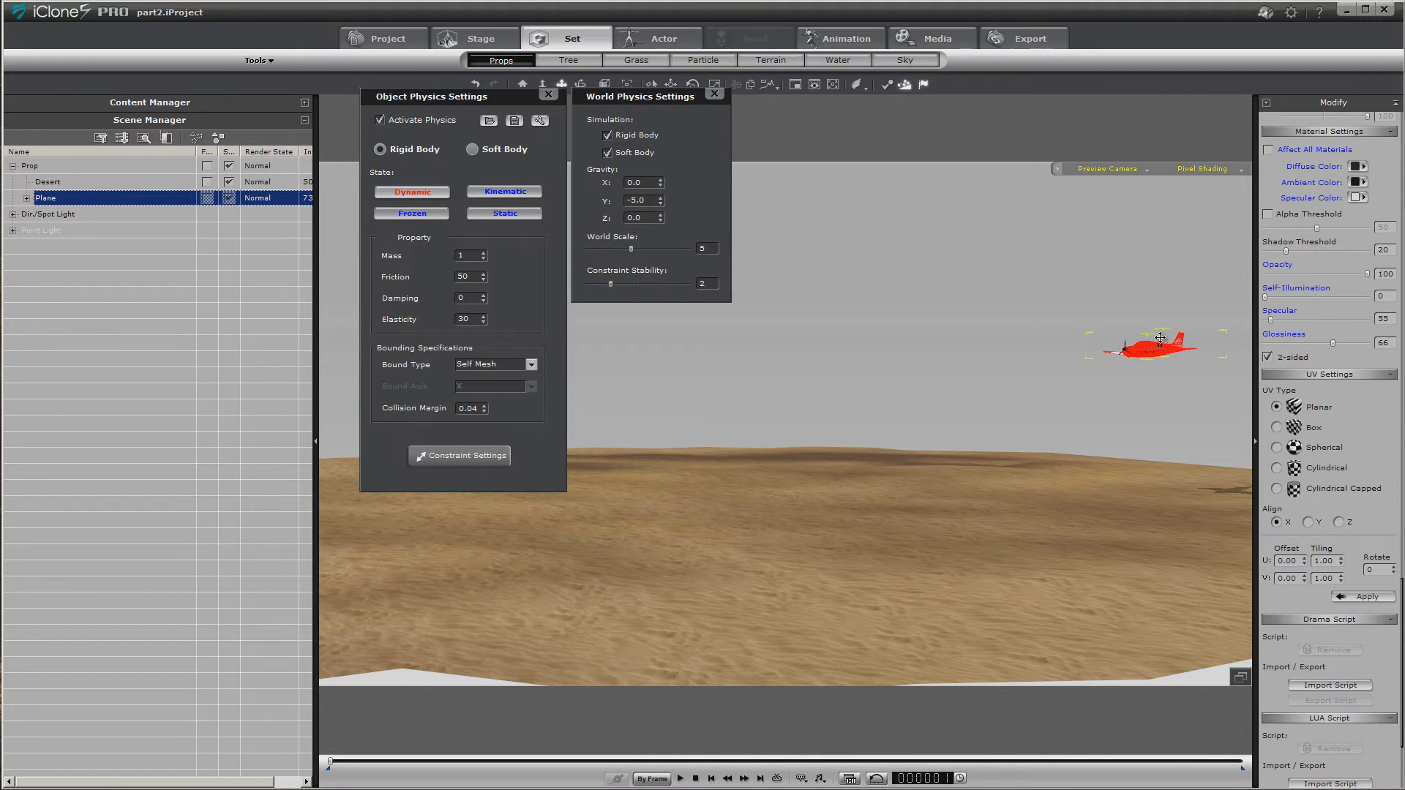
left_click(670, 84)
left_click_drag(1111, 332, 941, 323)
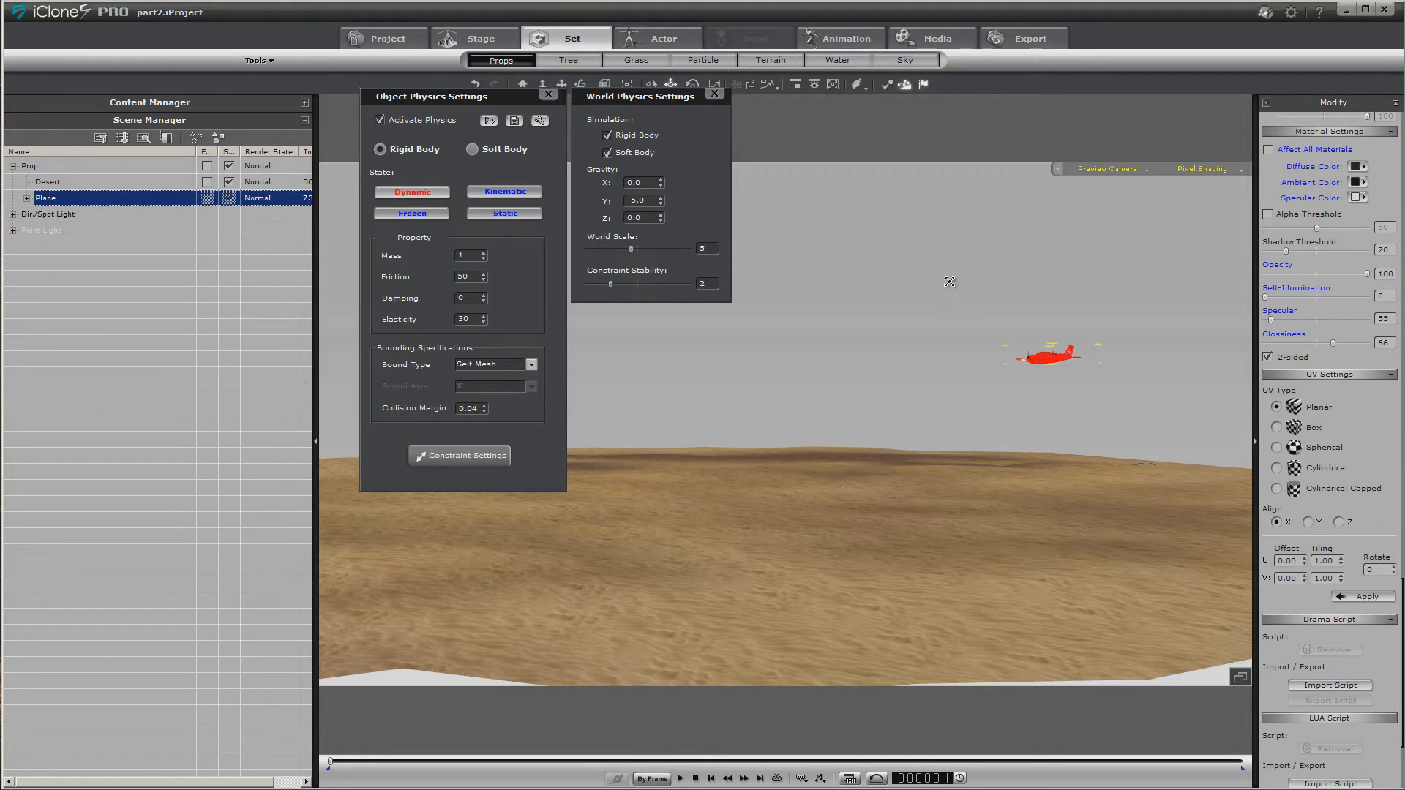
left_click(680, 778)
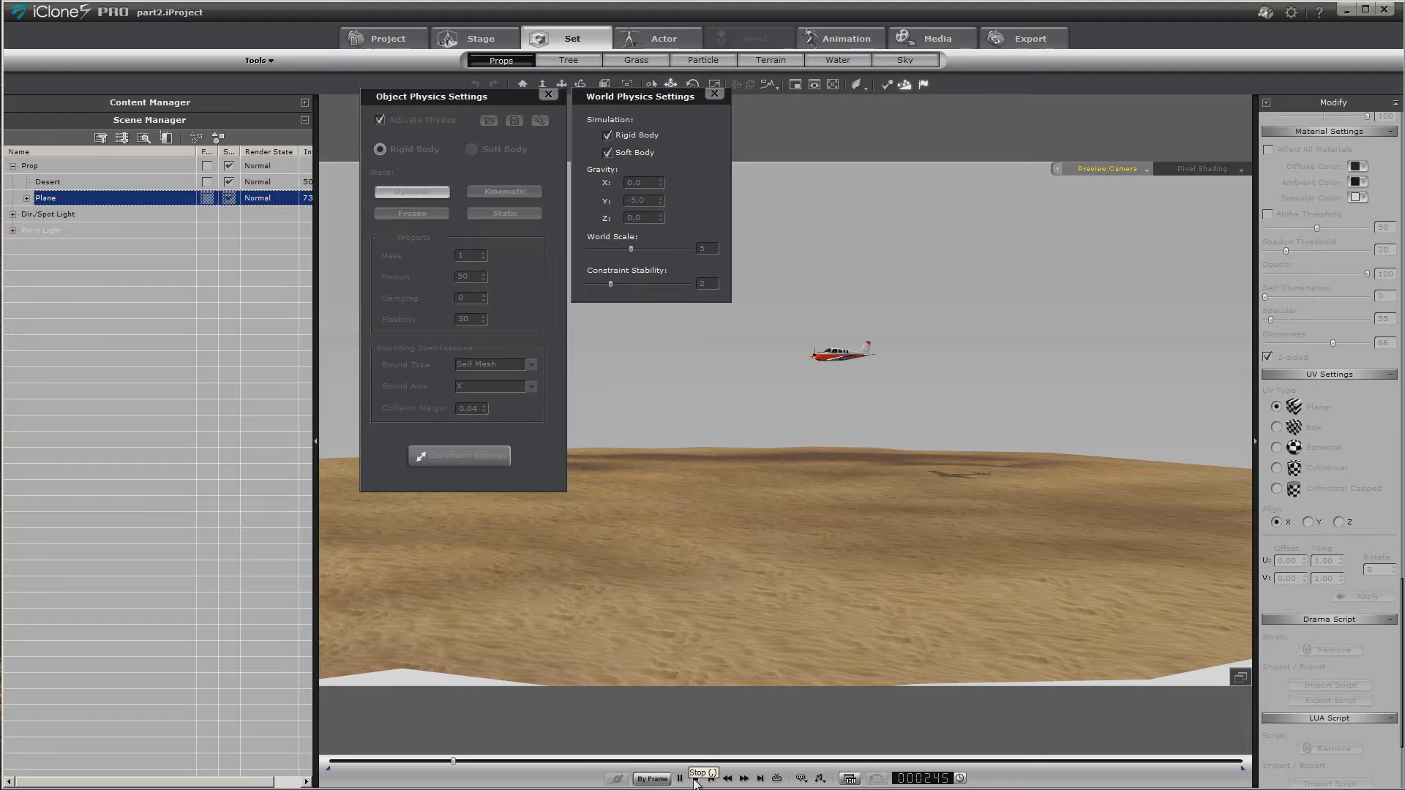
left_click(695, 779)
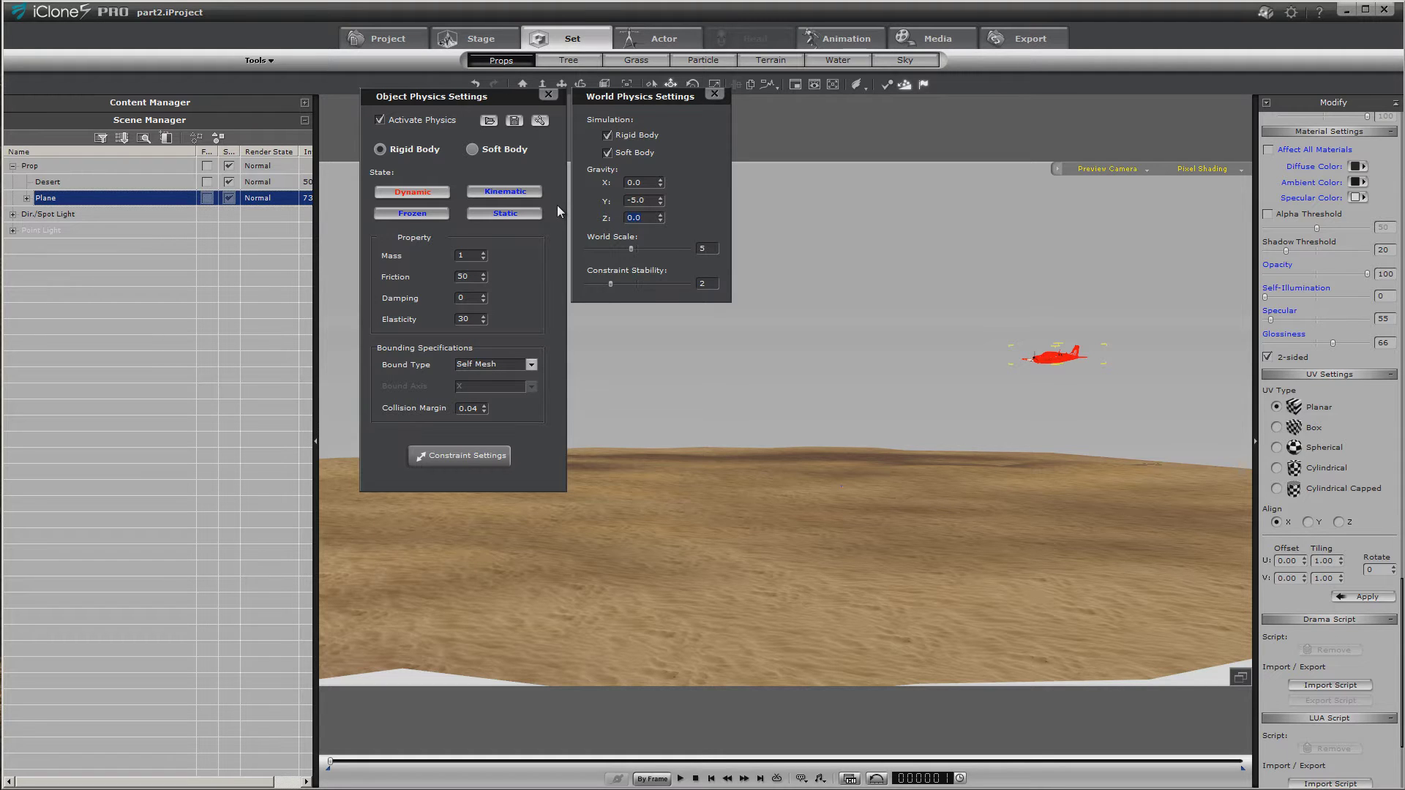
Set gravity Z to -2 and run test plays
type("-2")
left_click(680, 778)
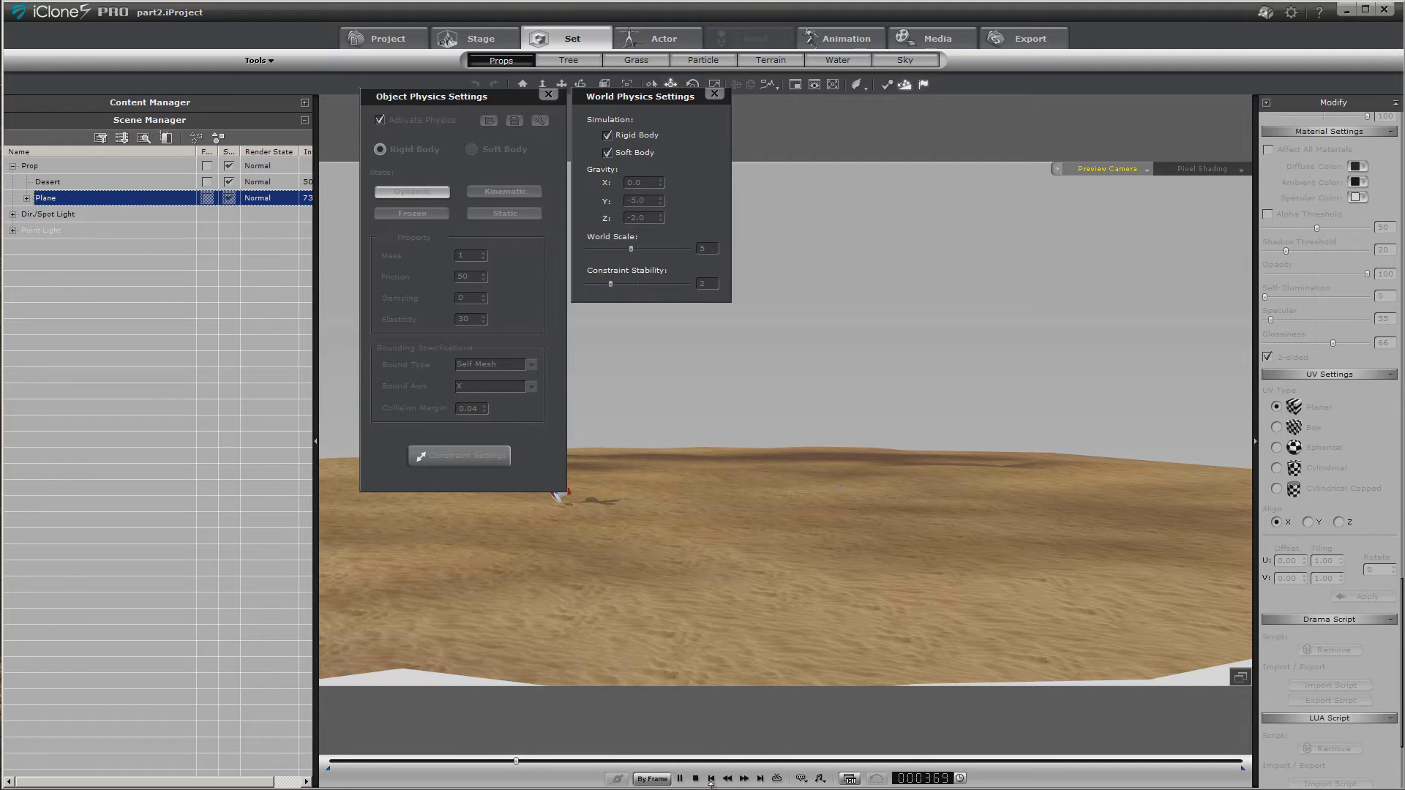
left_click(696, 778)
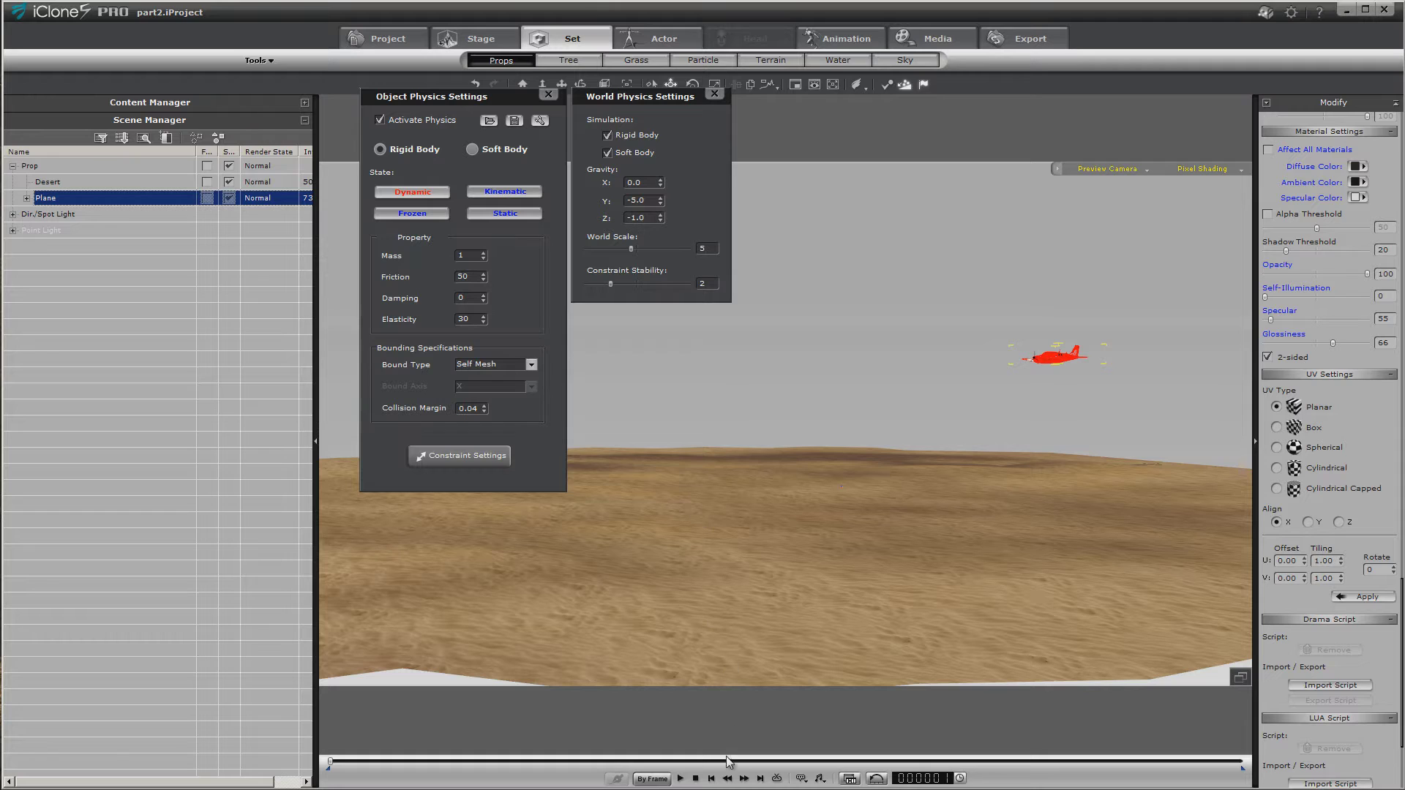
left_click(681, 779)
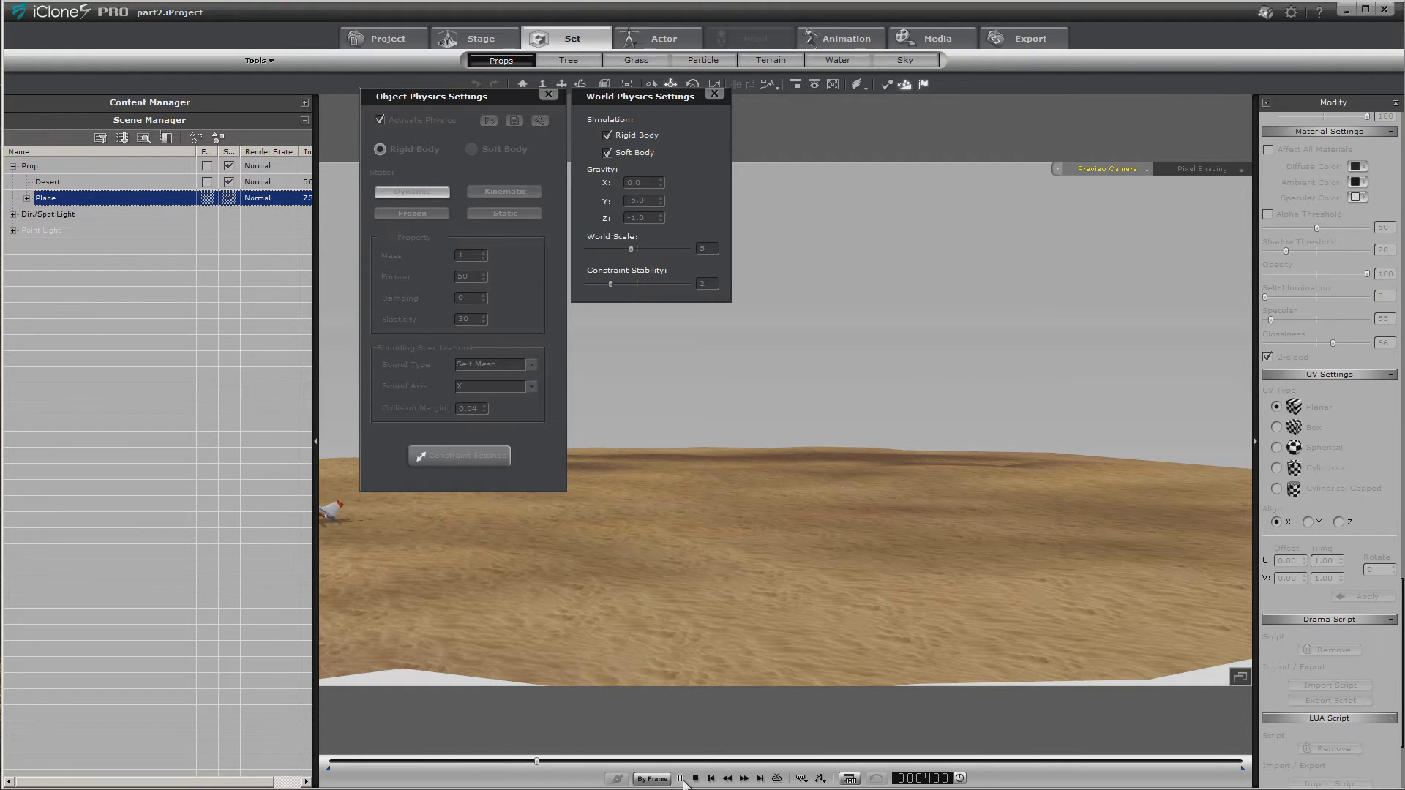
left_click(696, 779)
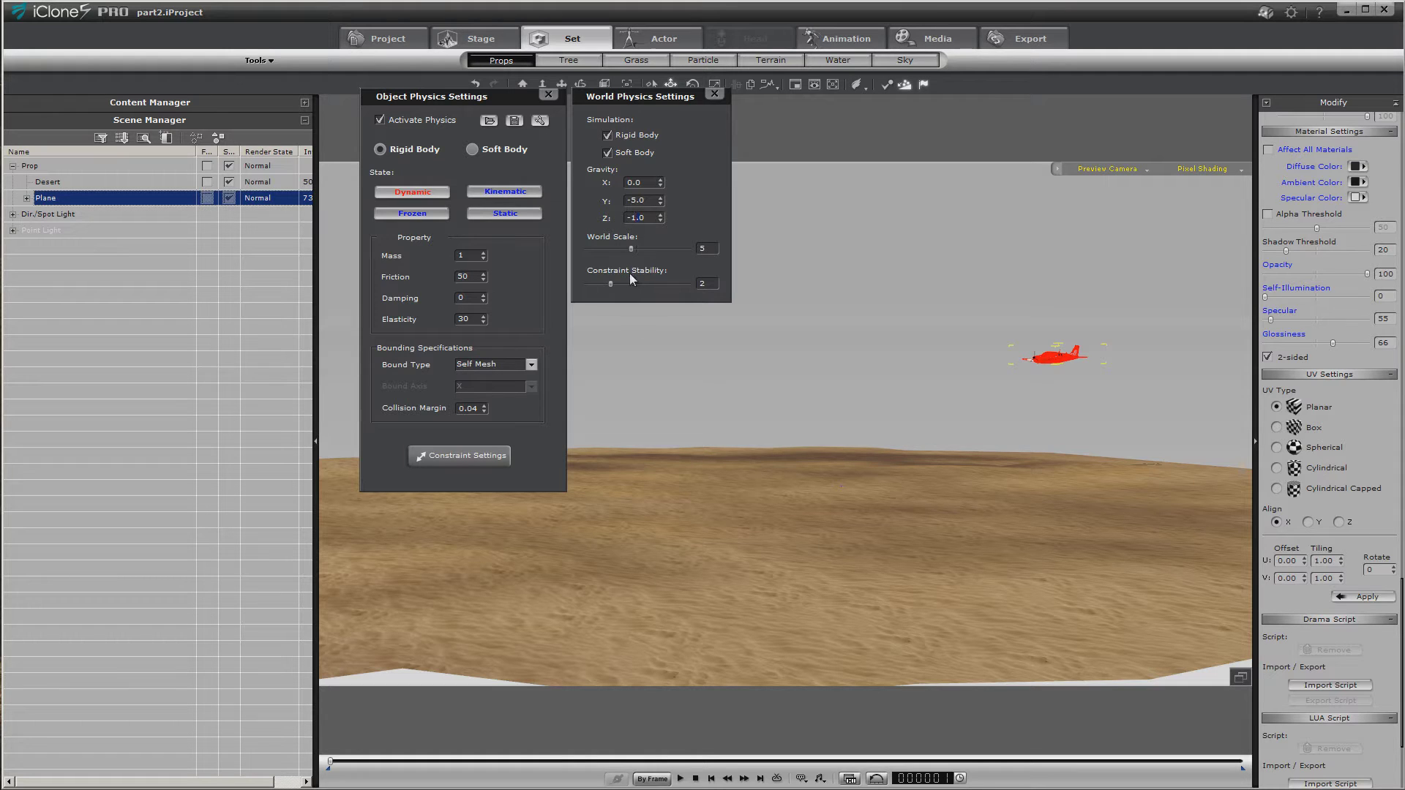
Try a stronger gravity Z of -3 and test-play it
type("3")
left_click(680, 778)
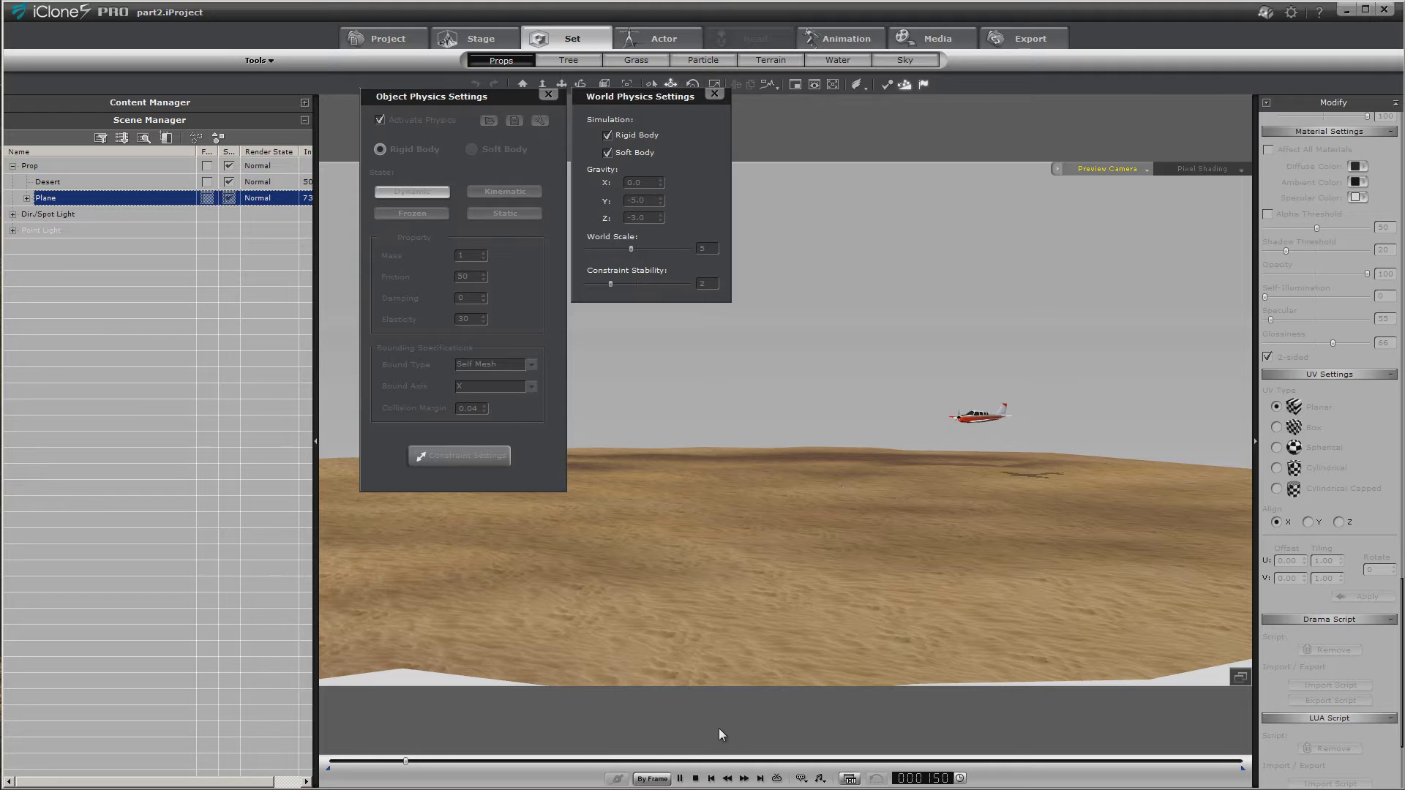
left_click(680, 778)
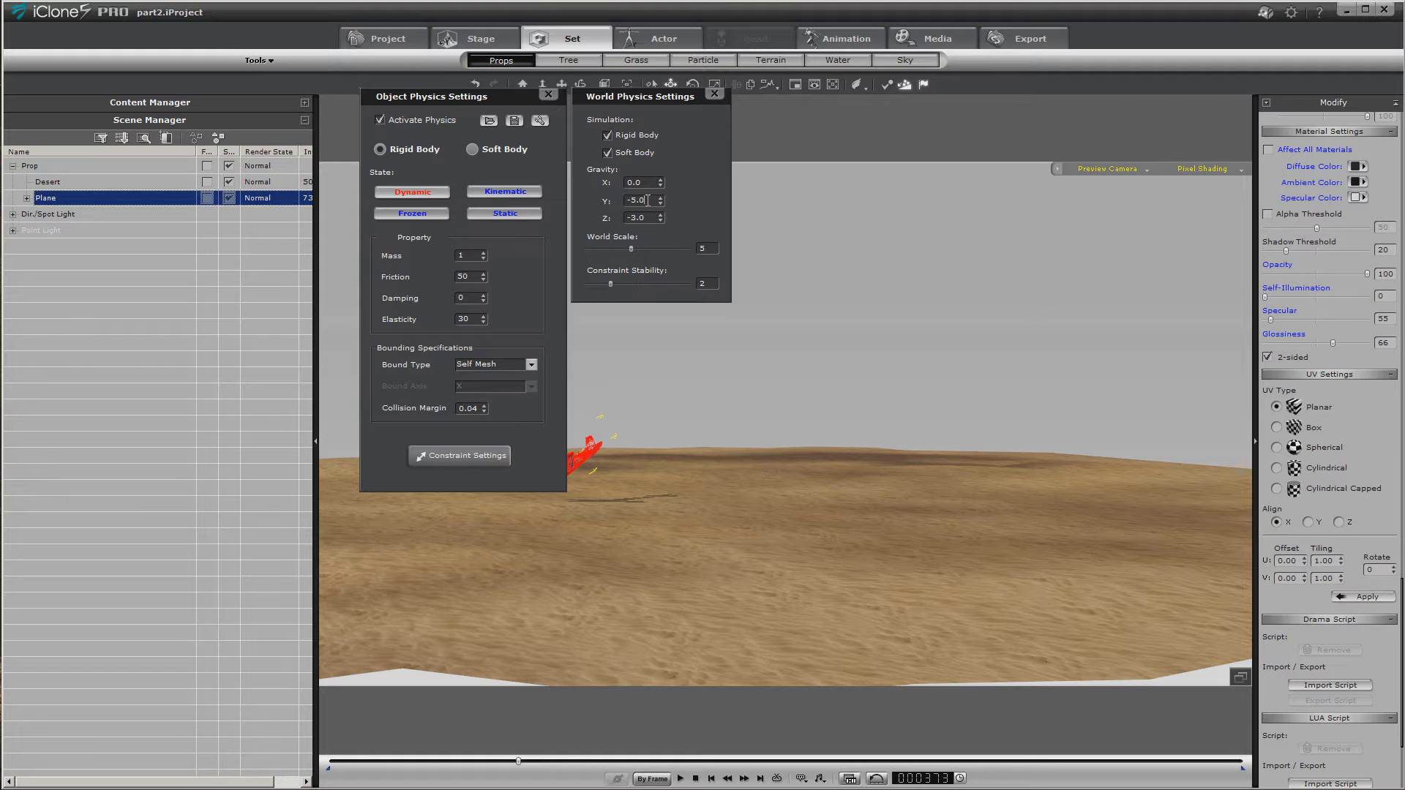
Settle on gravity Z -2.0, replay from the first frame, and deselect the plane
type("-2")
left_click(711, 778)
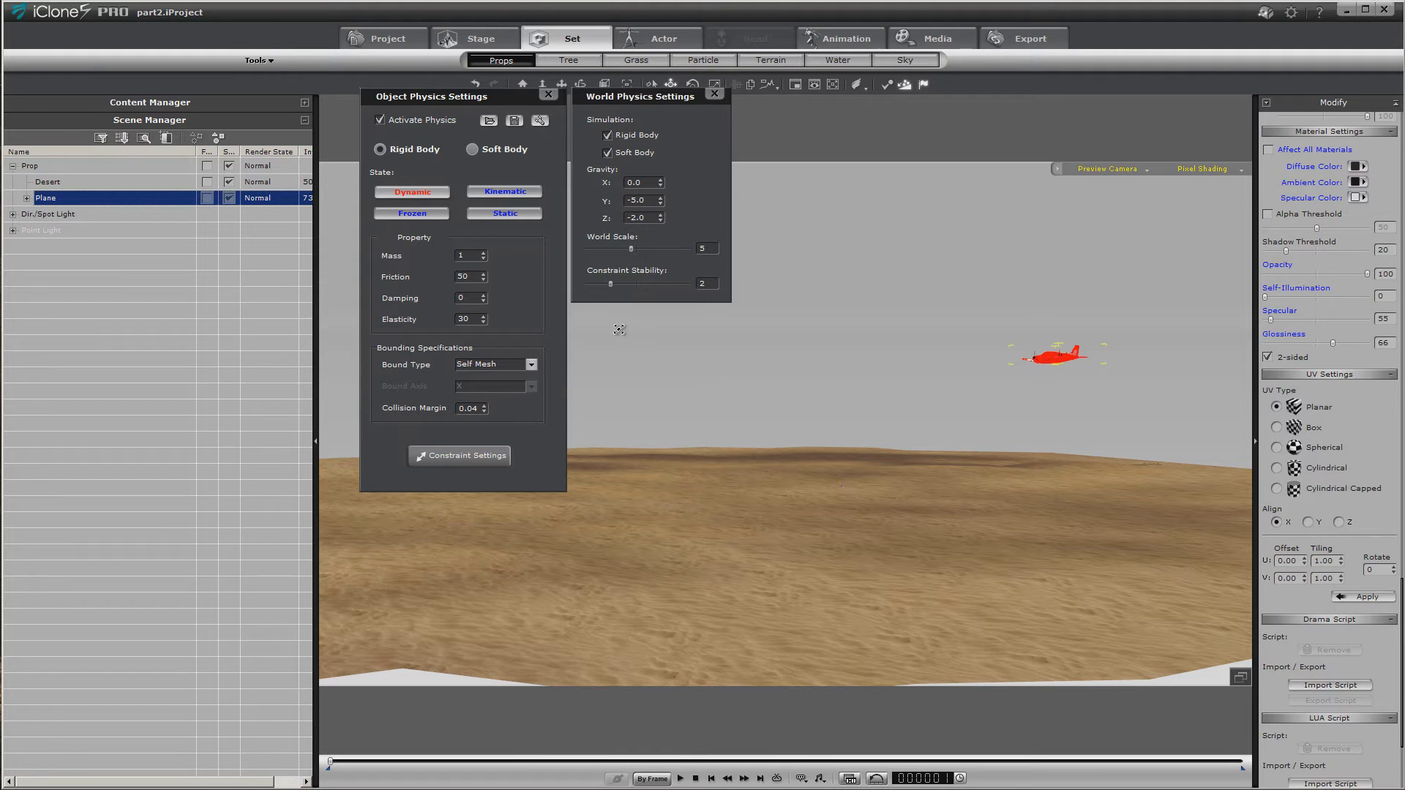
left_click(682, 779)
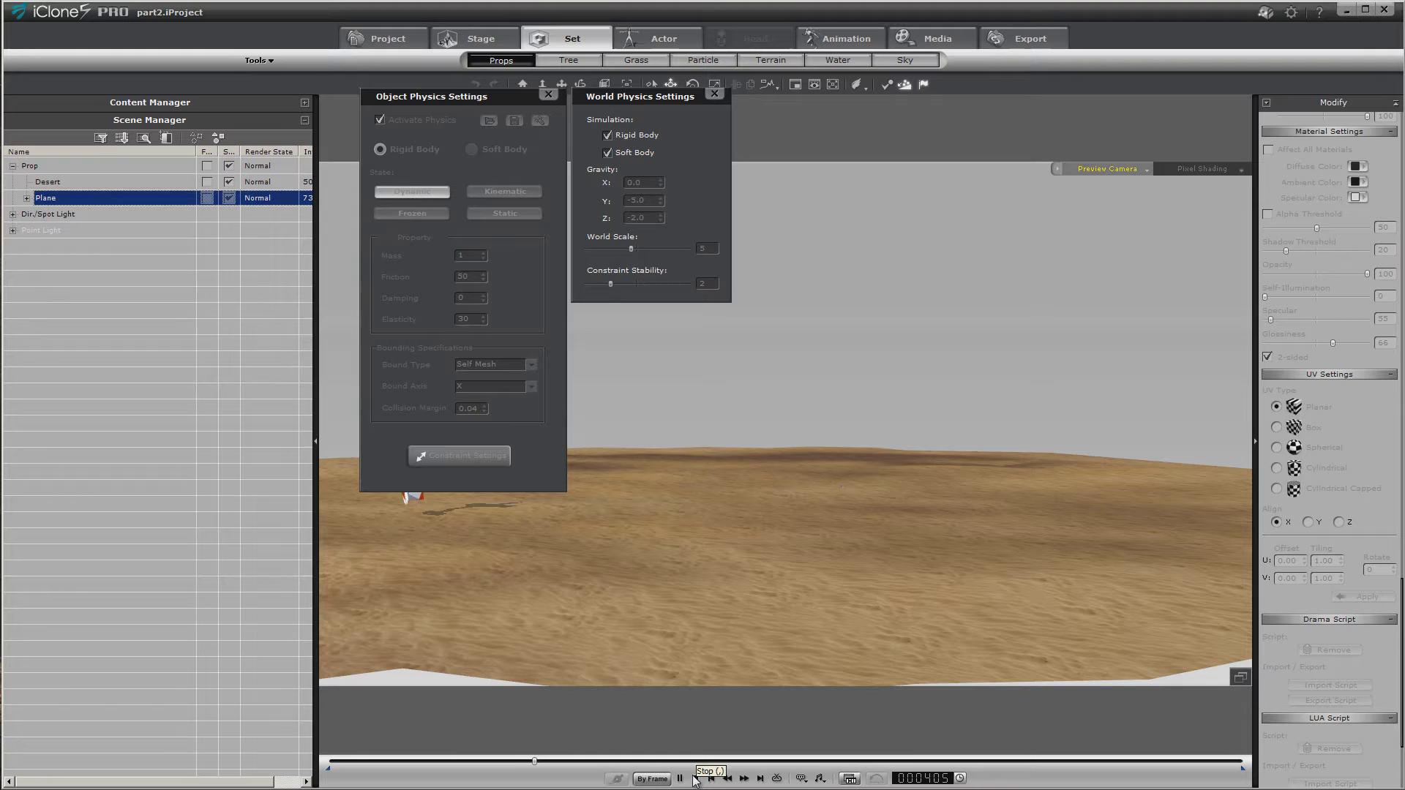
left_click(696, 779)
left_click(1027, 398)
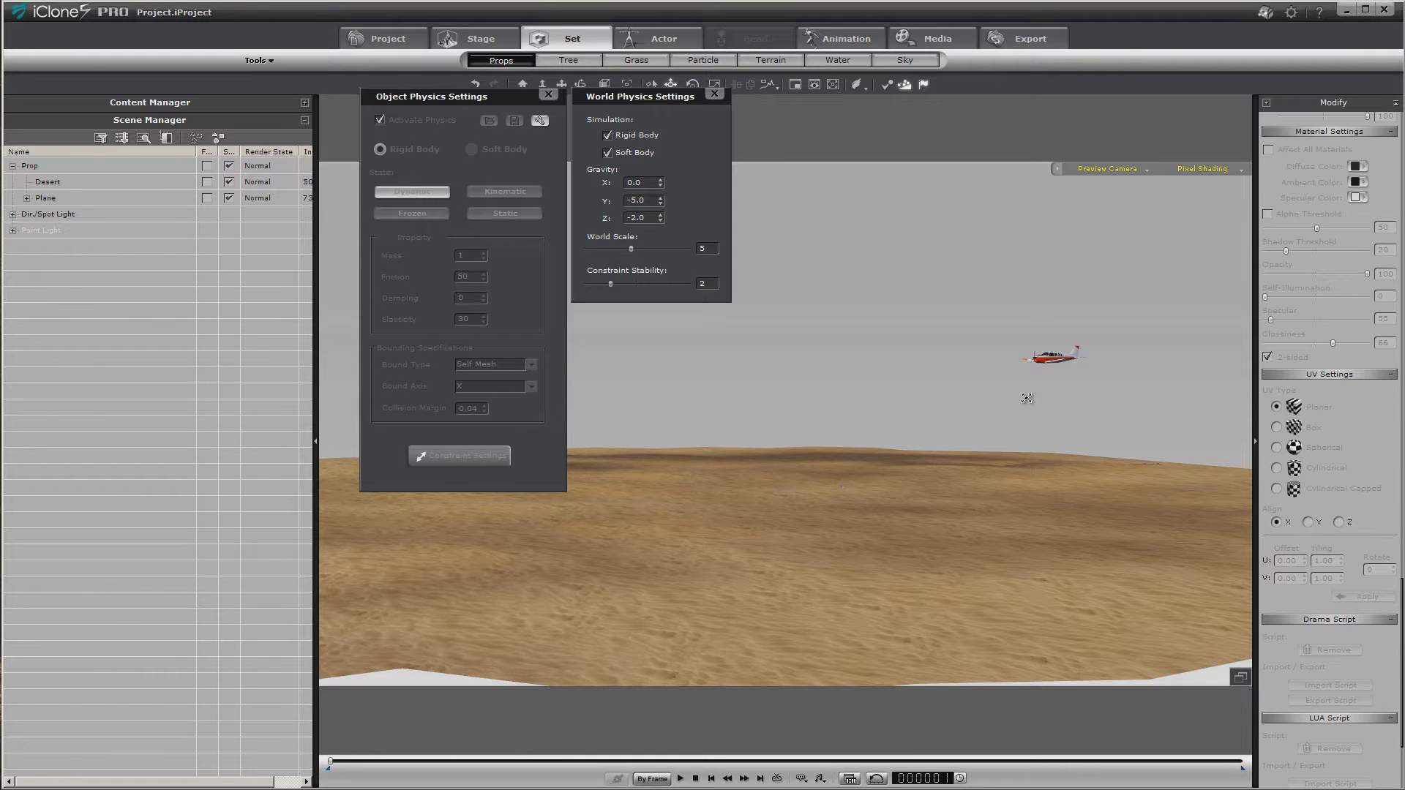
Set the plane's Damping to 50 and preview the crash from frame one
left_click(1054, 359)
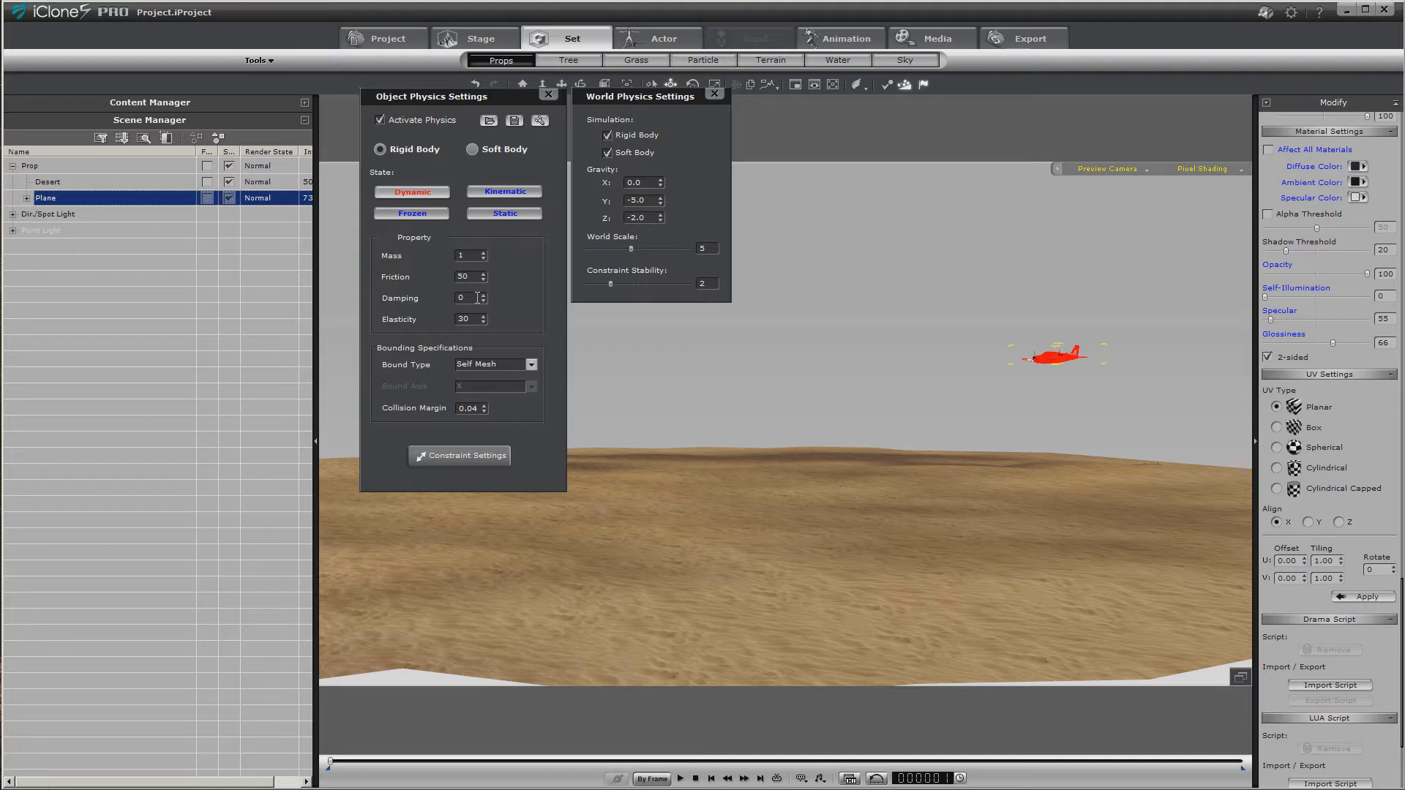
type("50")
left_click(679, 778)
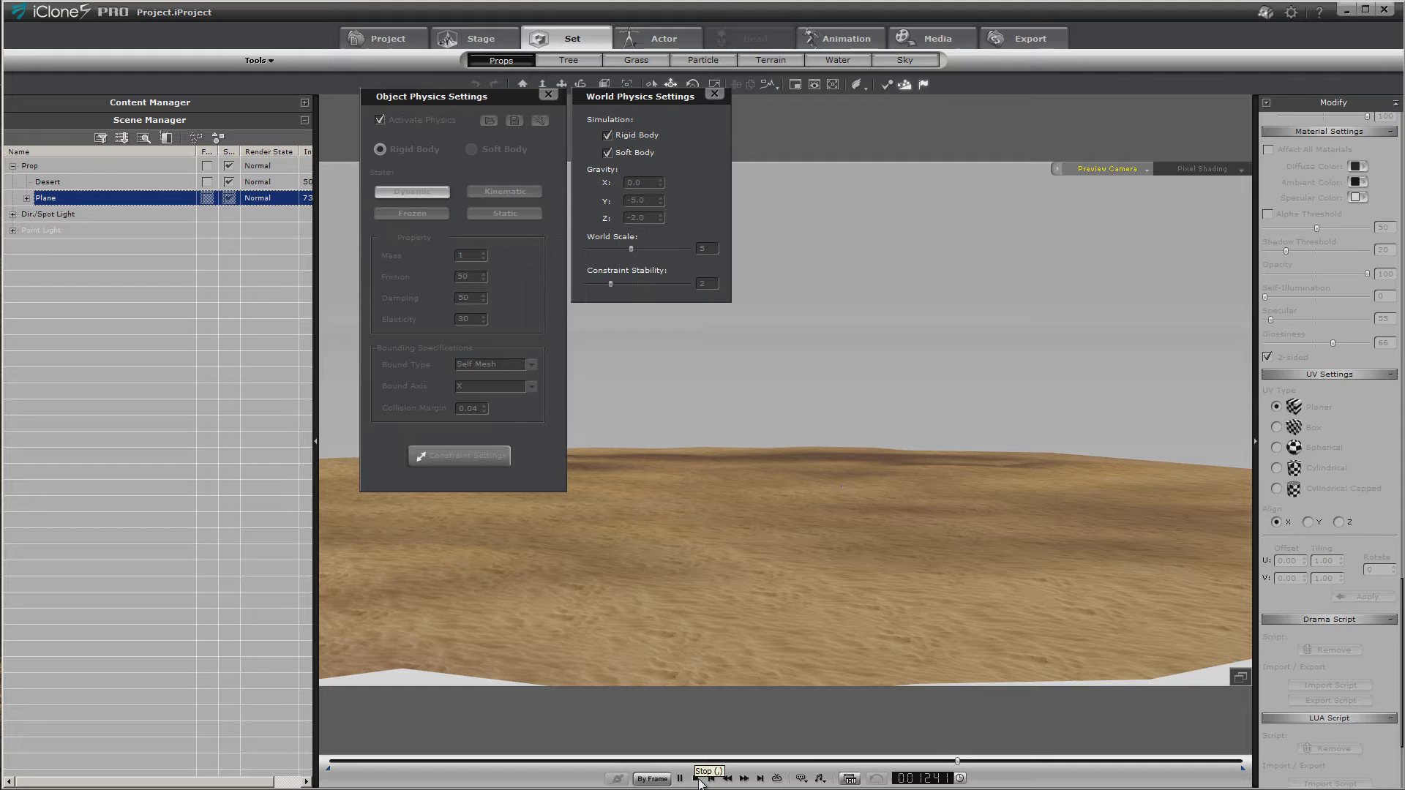
left_click(698, 779)
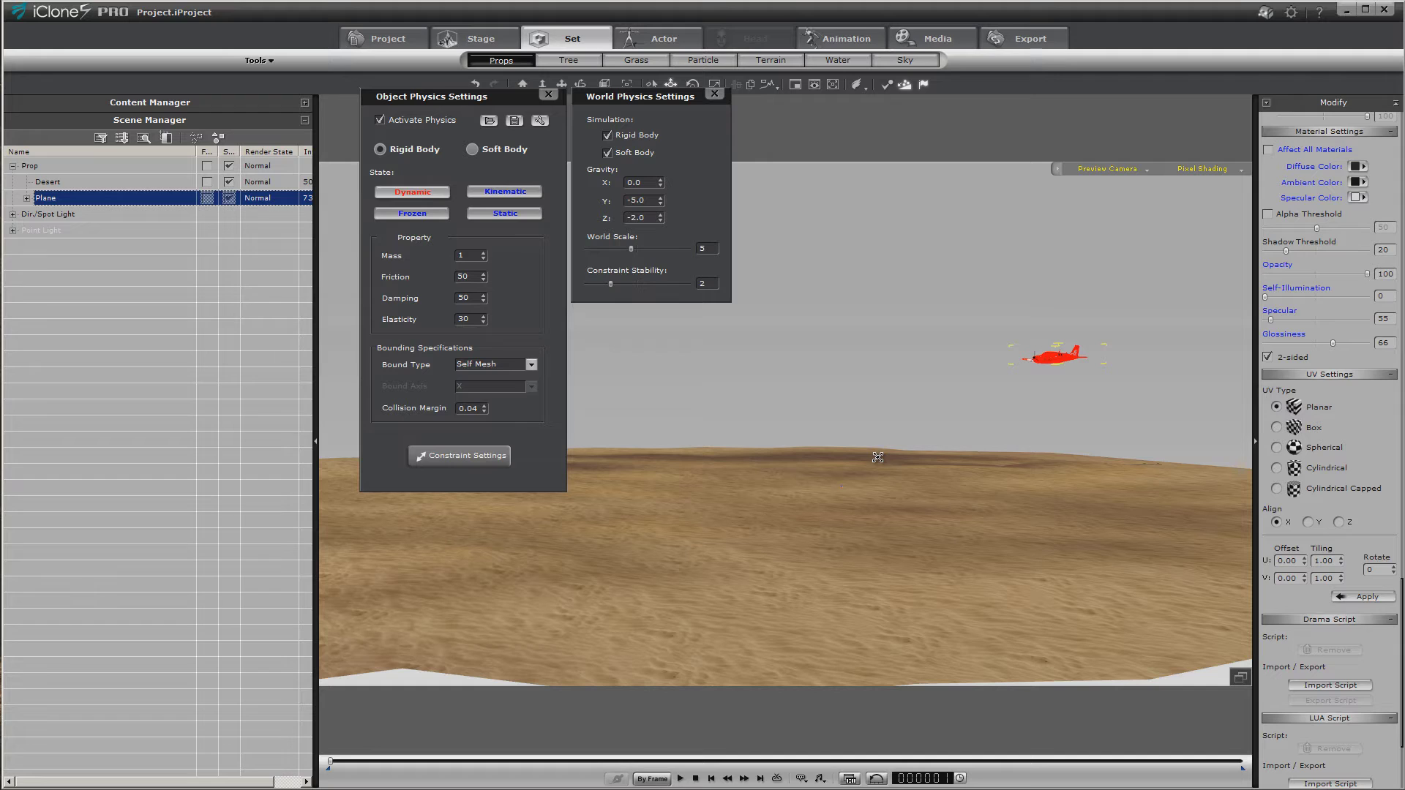
Uncheck the plane's Activate Physics and World Rigid Body, then replay the baked crash
left_click(380, 119)
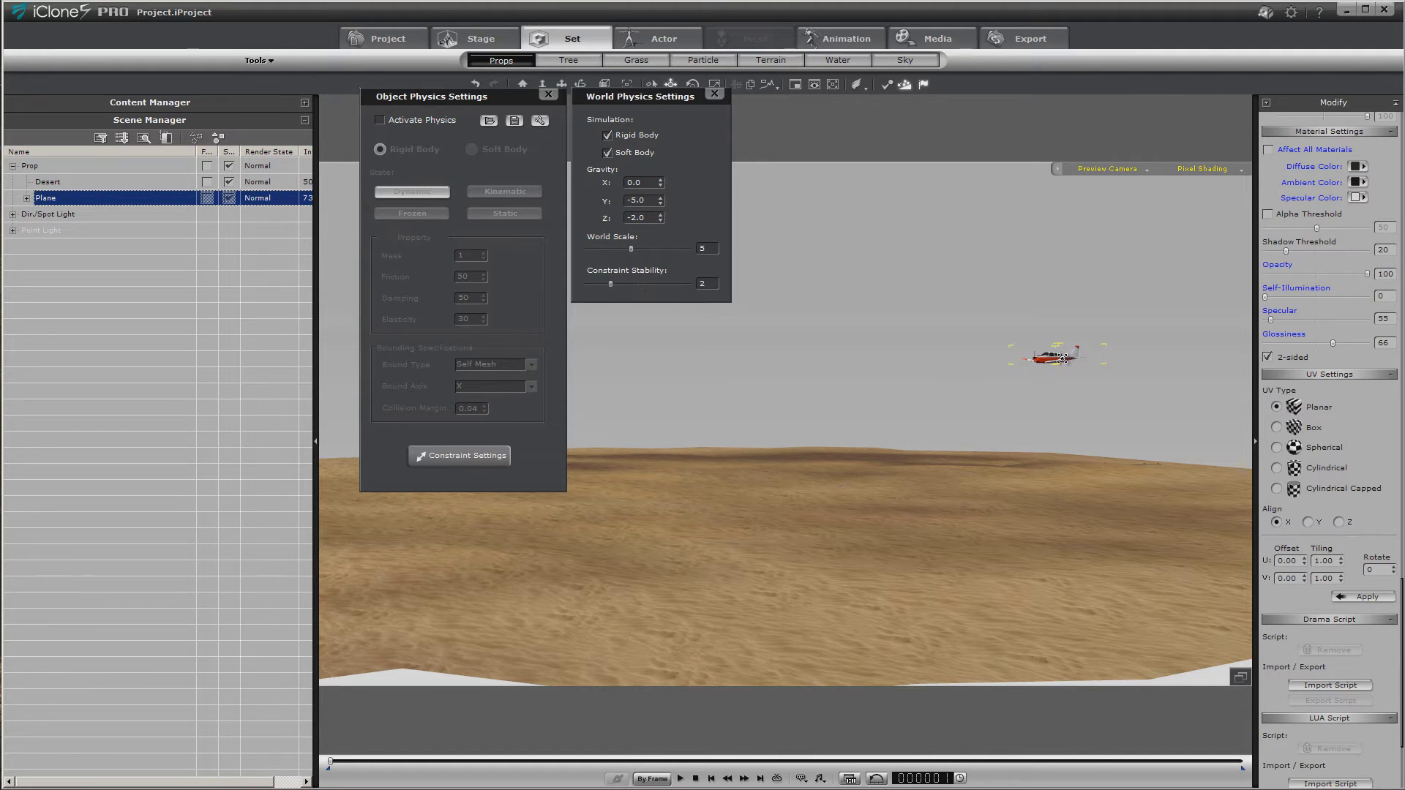
left_click(905, 90)
left_click(679, 778)
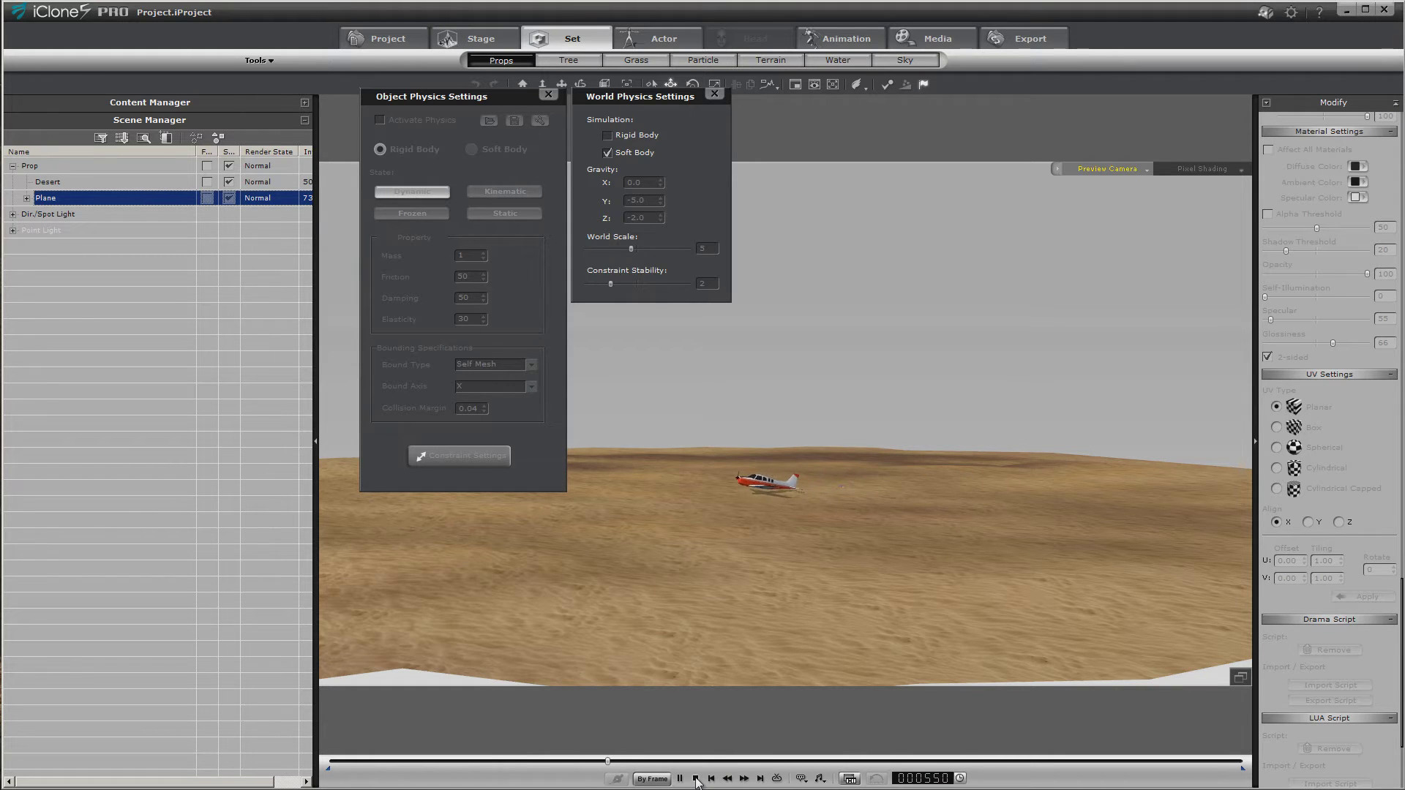
left_click(695, 779)
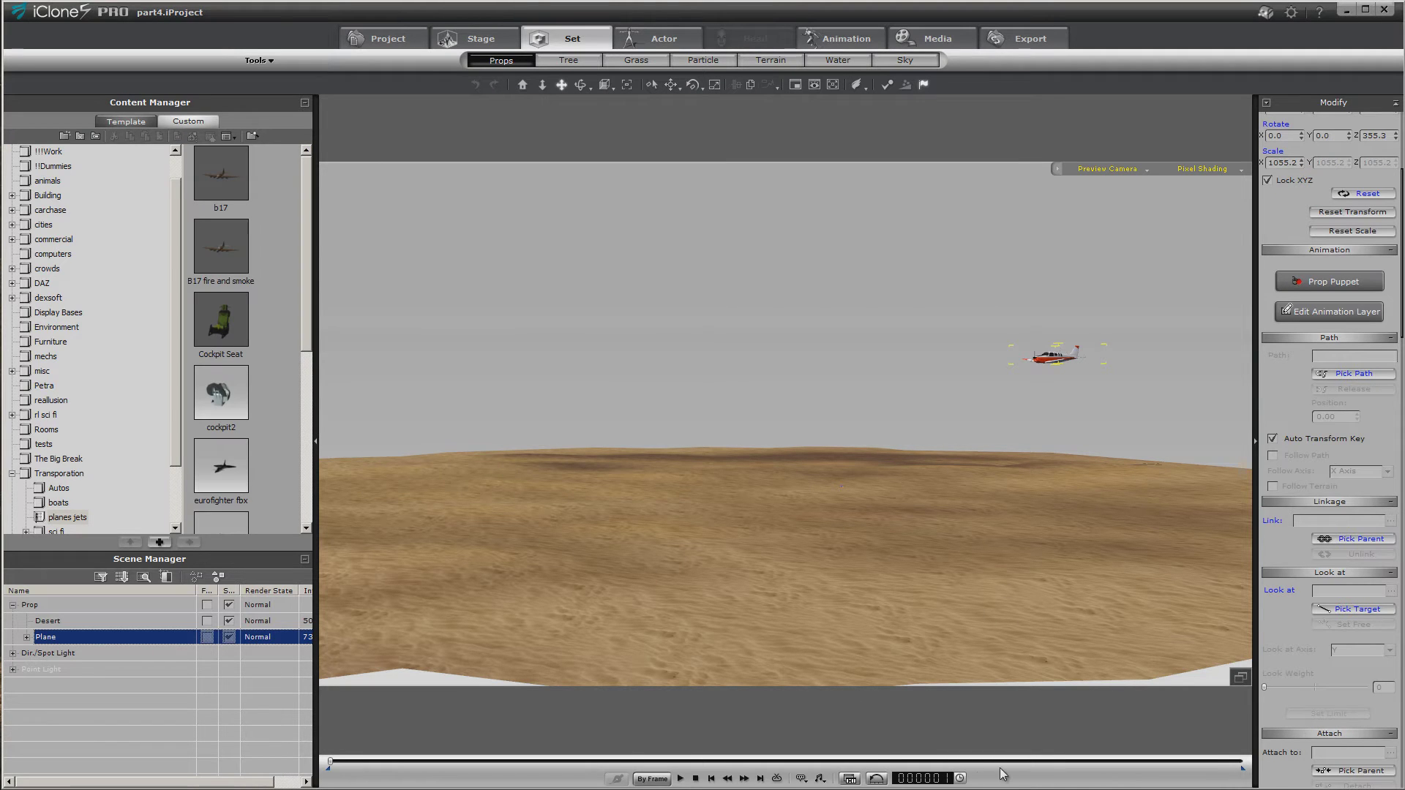
Jump to a late frame and inspect the resting plane in close-up from its side
left_click(1014, 762)
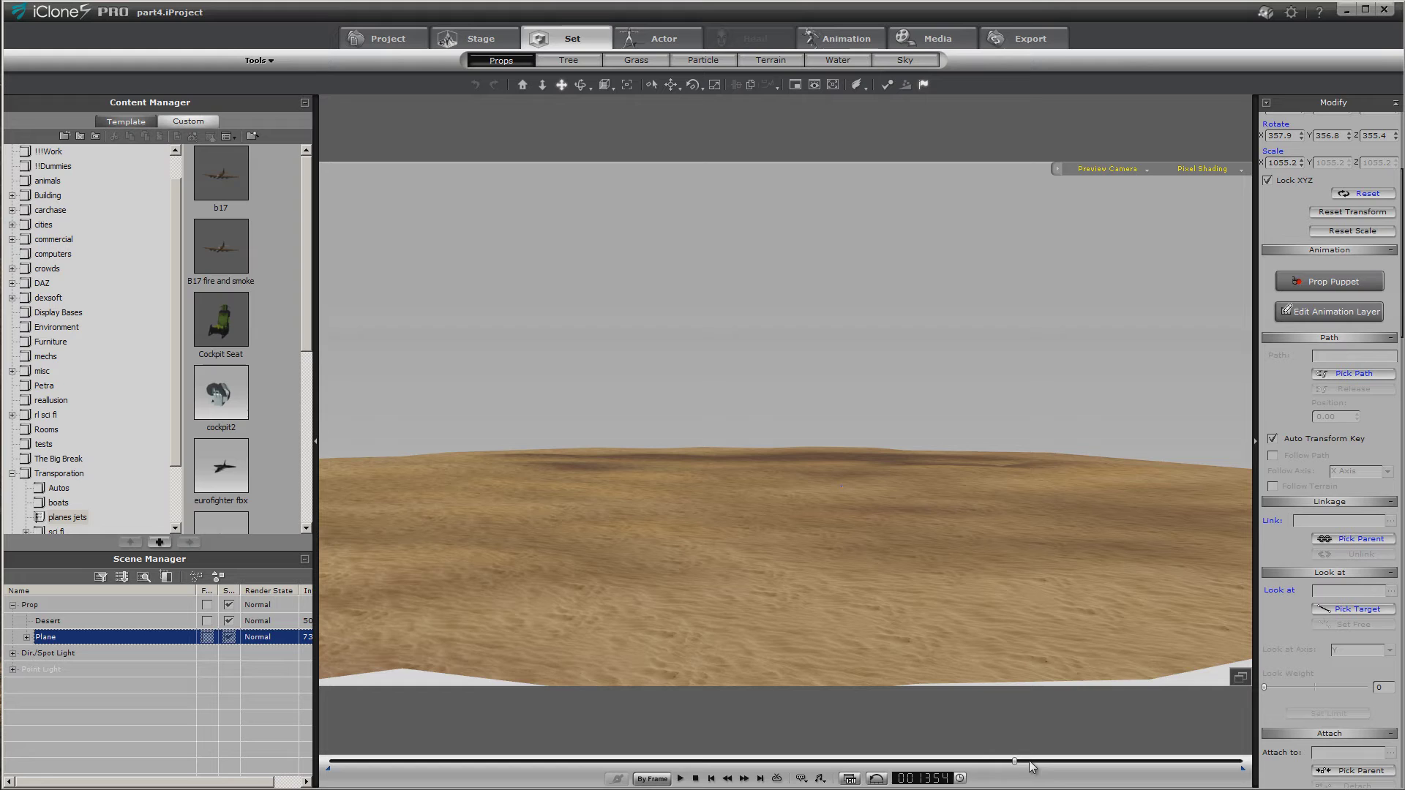
left_click(1068, 762)
left_click(518, 83)
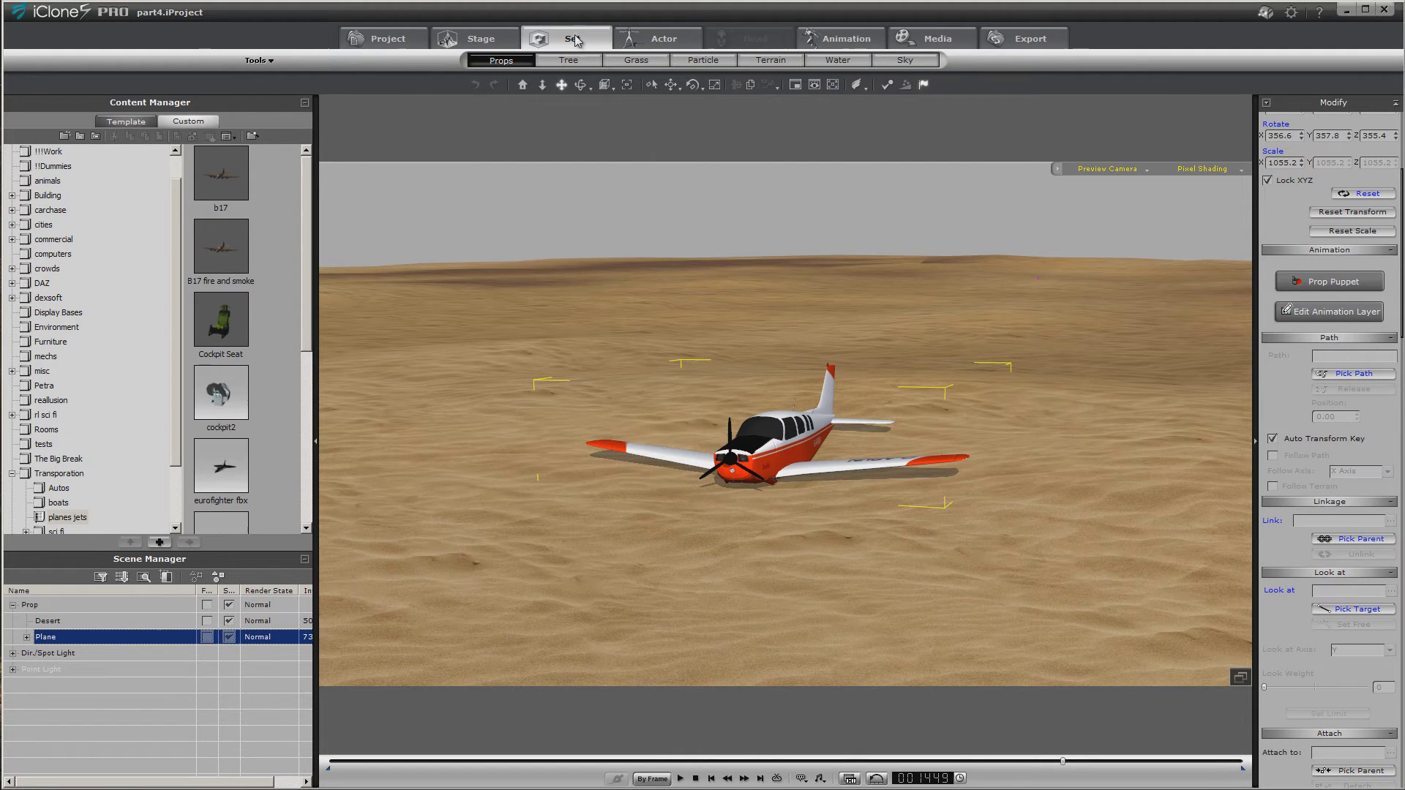
left_click_drag(580, 85, 453, 218)
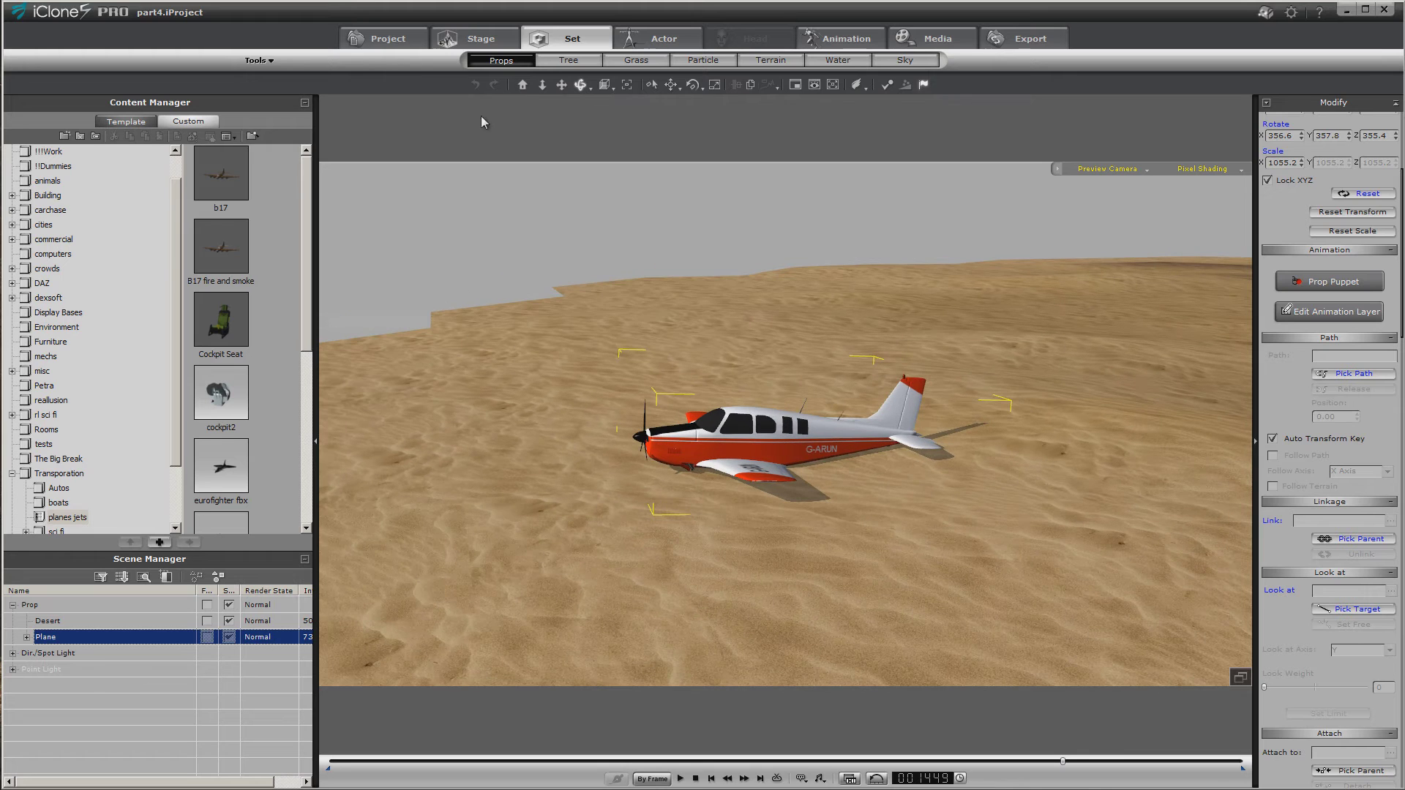
left_click(542, 84)
left_click_drag(571, 183, 570, 224)
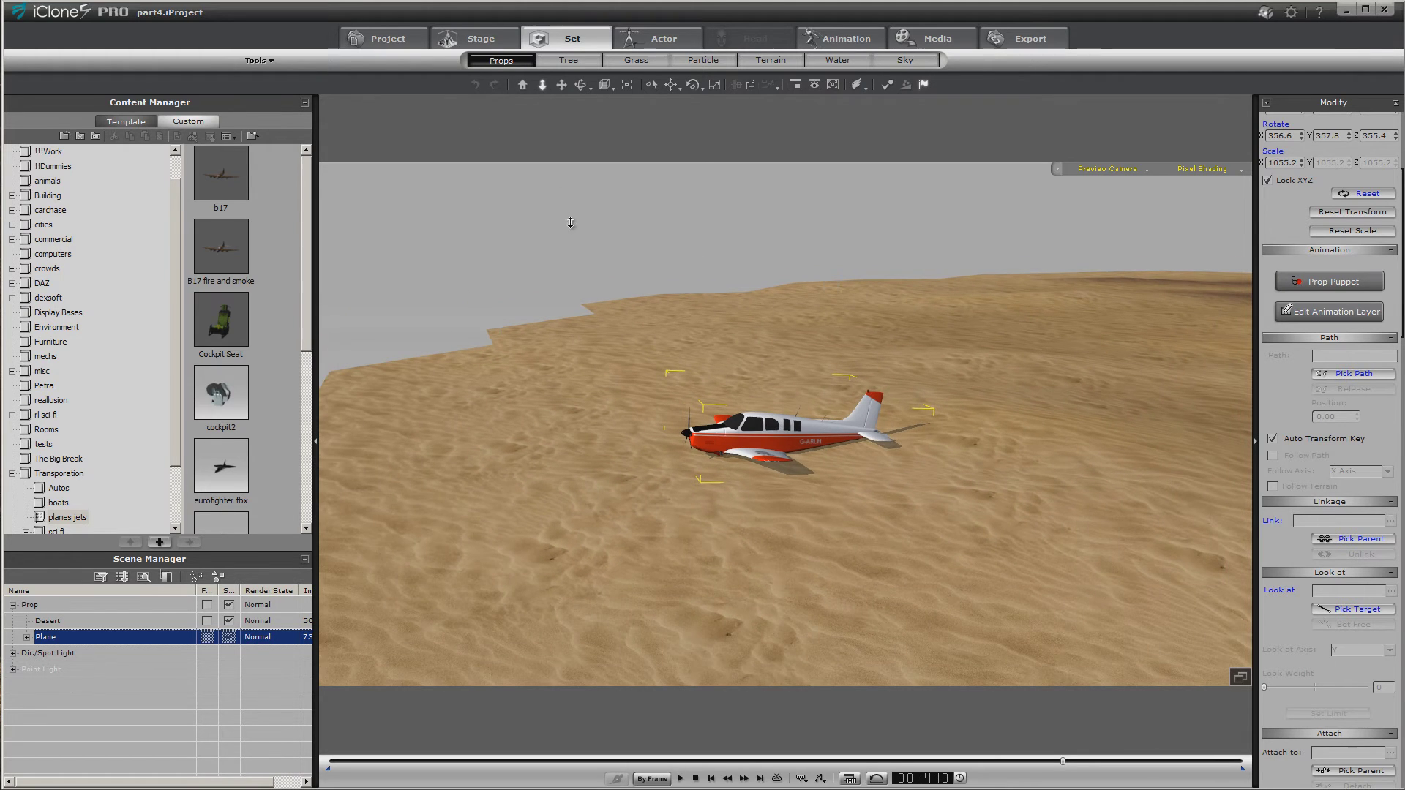
left_click(561, 84)
left_click_drag(689, 263, 527, 262)
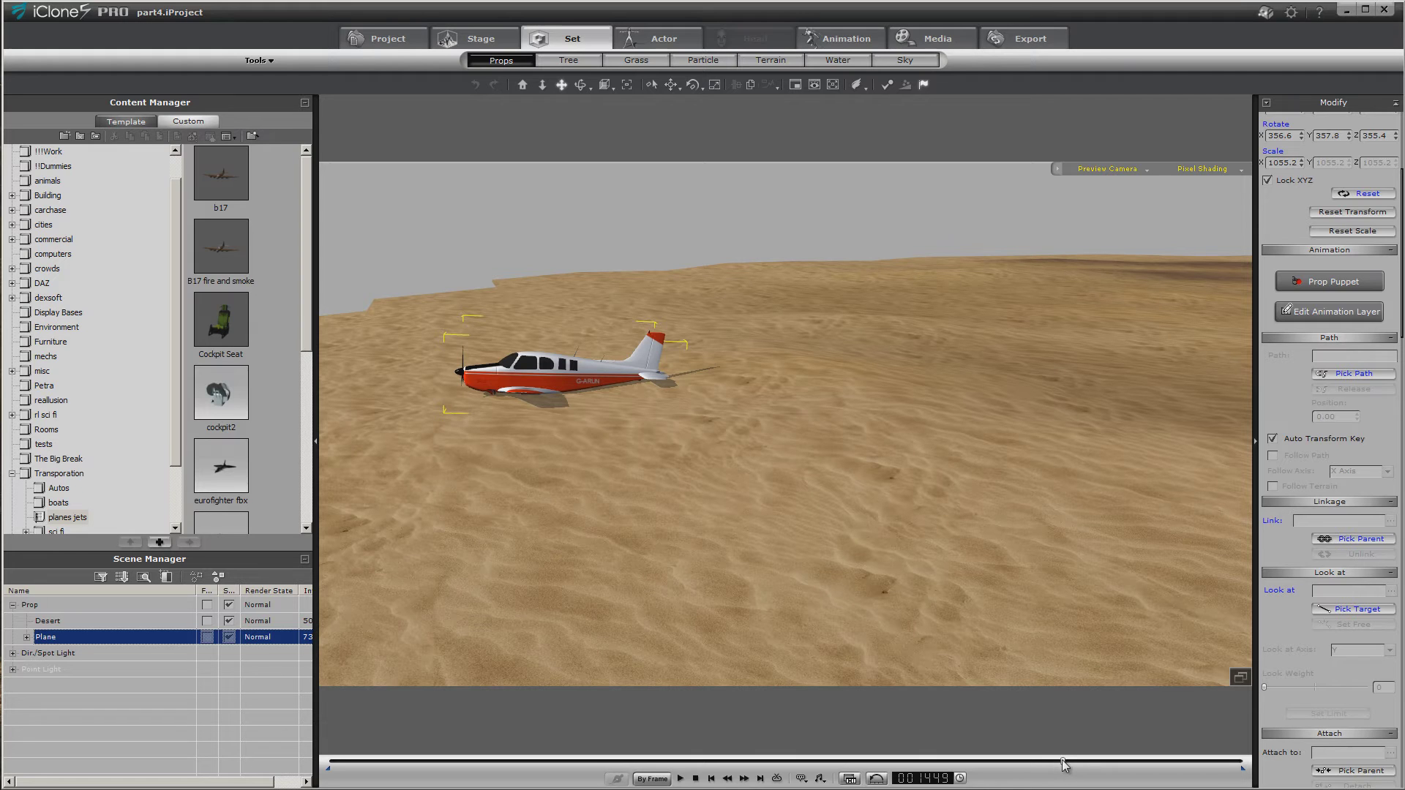
Play to frame 1108 where the plane rests and bring up the plane's timeline
left_click_drag(1065, 764, 858, 777)
key("space")
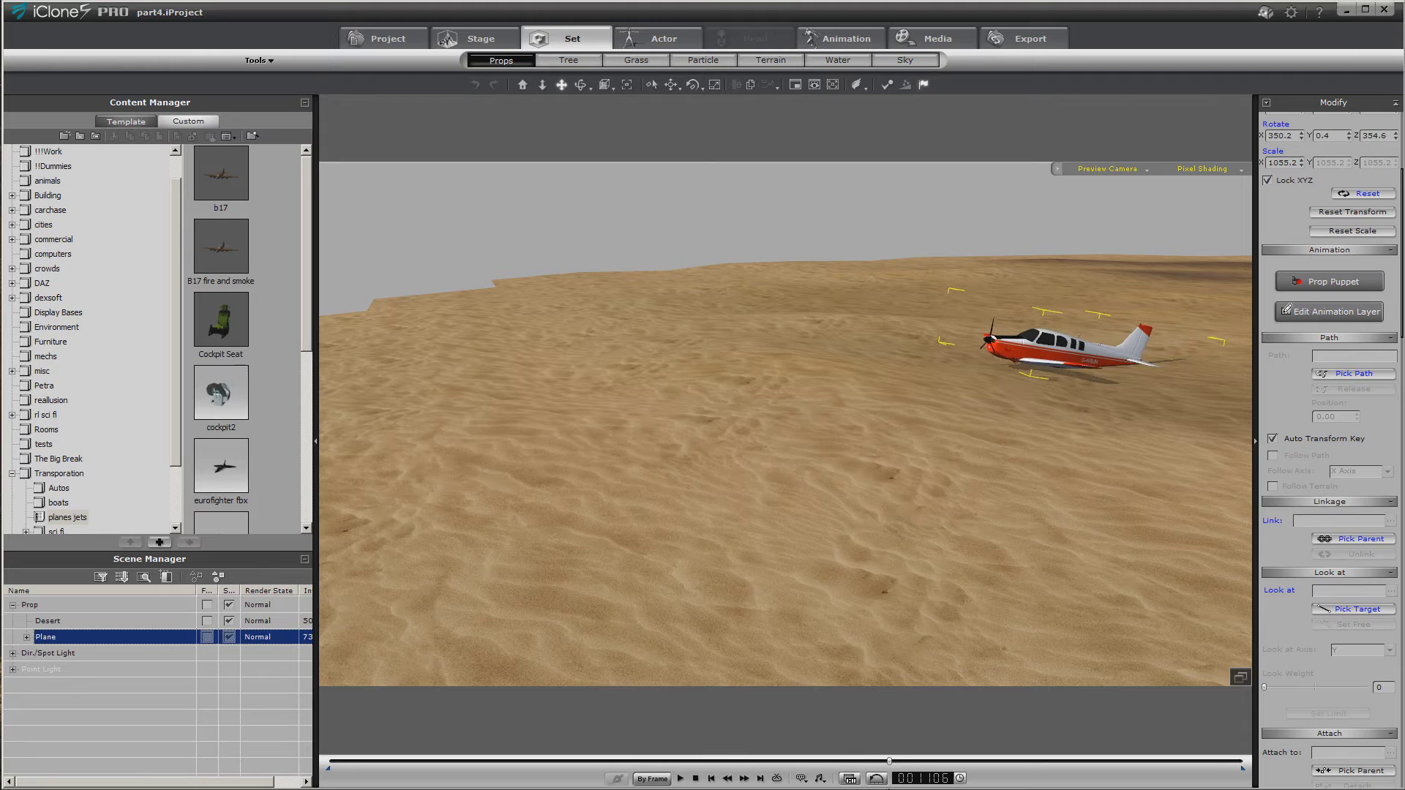
left_click(850, 779)
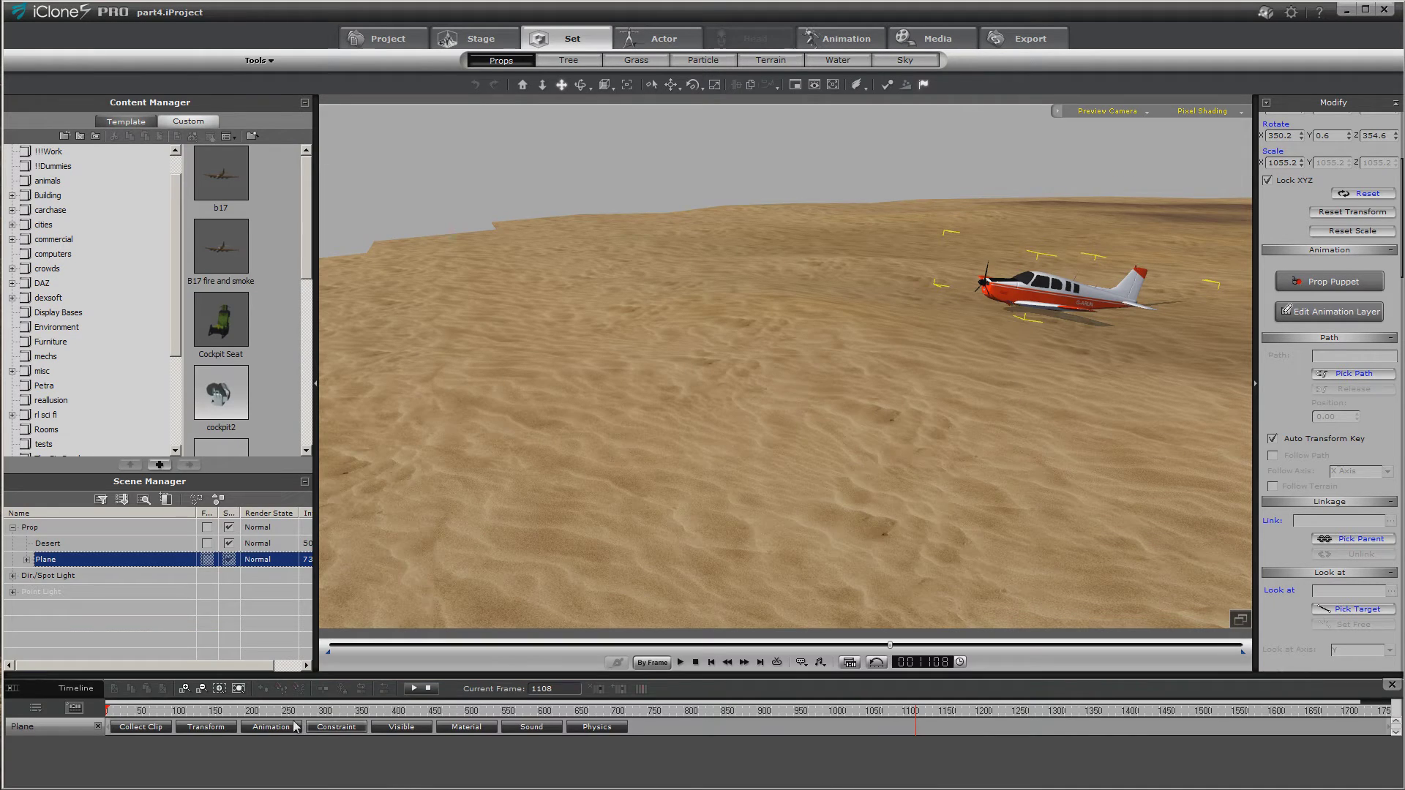
Add a transform key at frame 1108 on the plane's Transform track
left_click(205, 727)
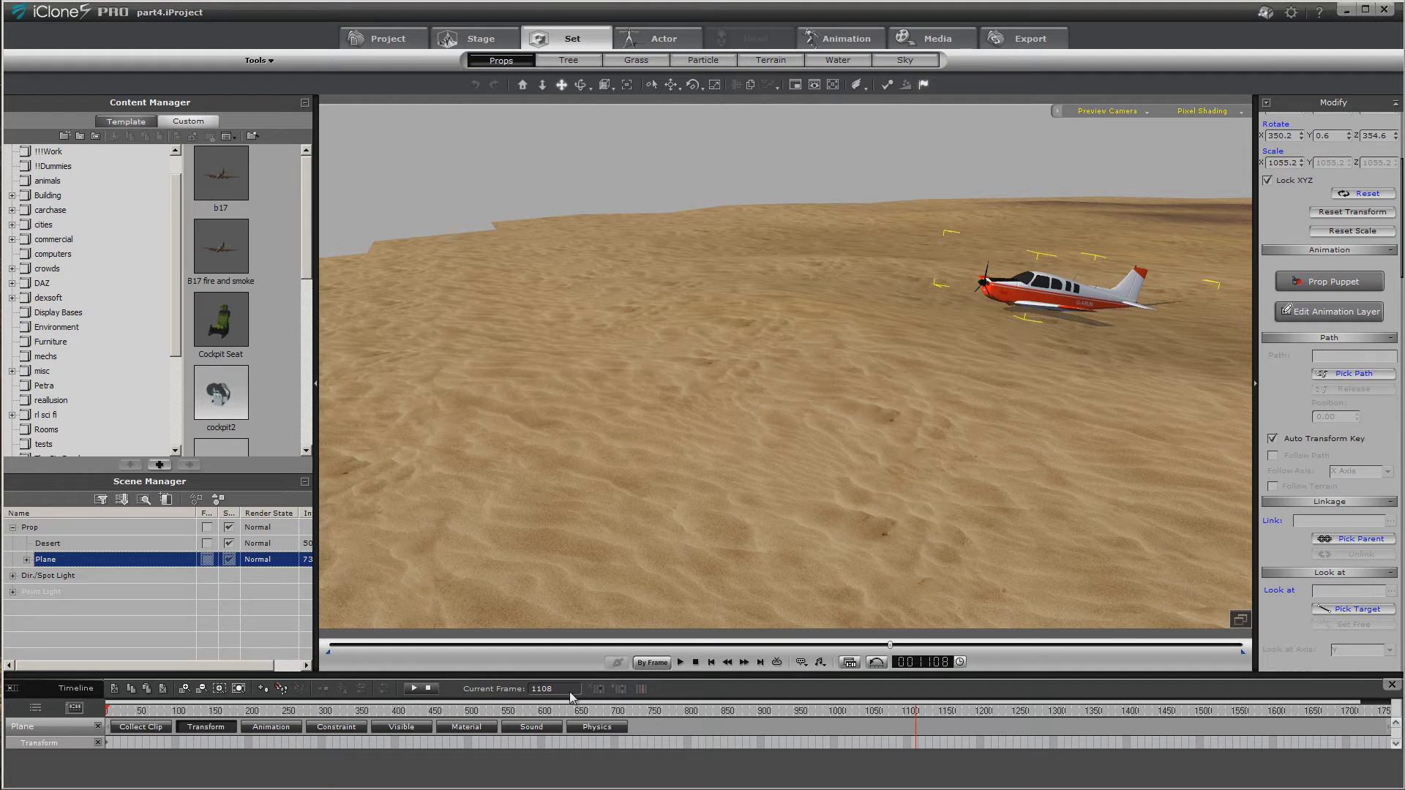
left_click(265, 690)
left_click(270, 727)
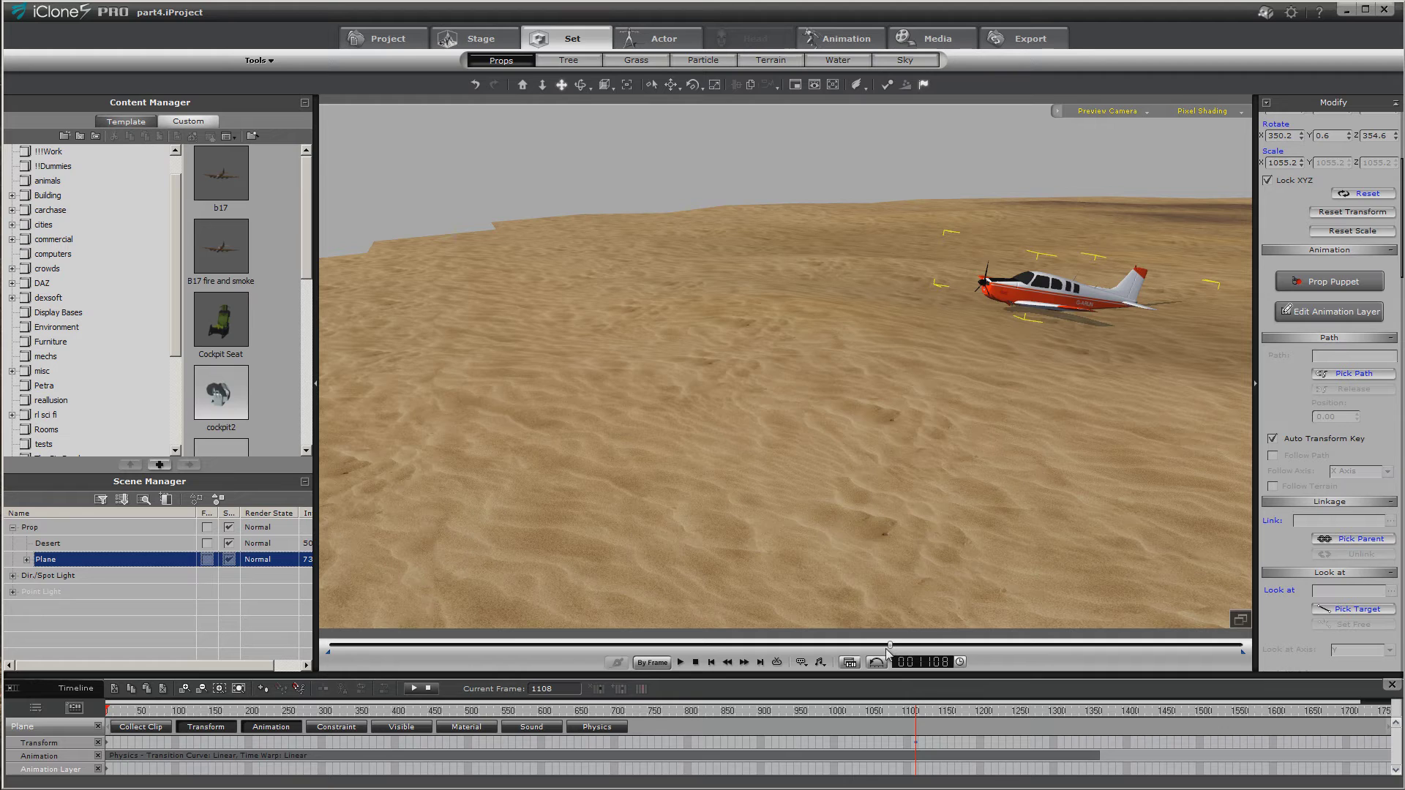
Check the physics clip's end near frame 1358, then select the transform key at 1108
left_click_drag(889, 645, 1016, 622)
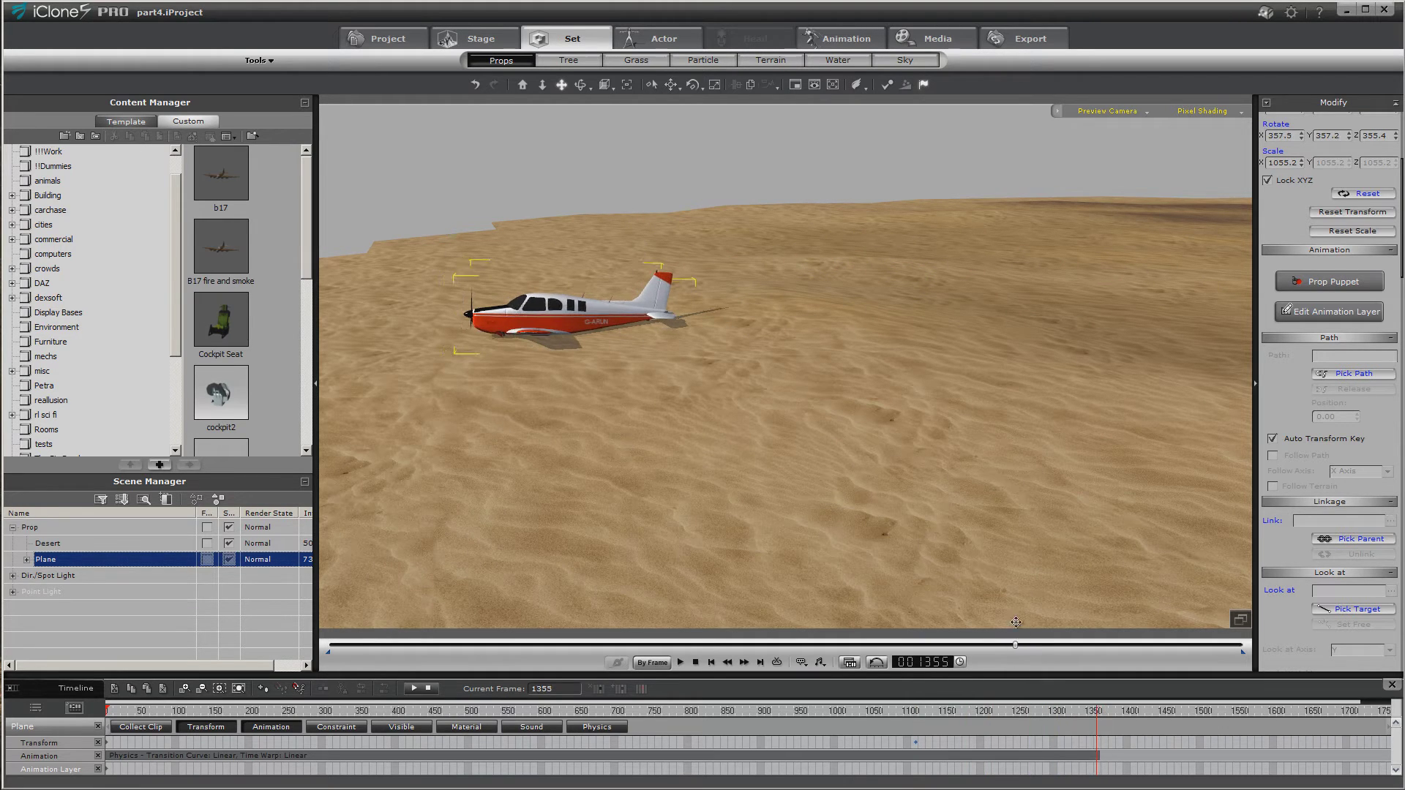
left_click(1101, 755)
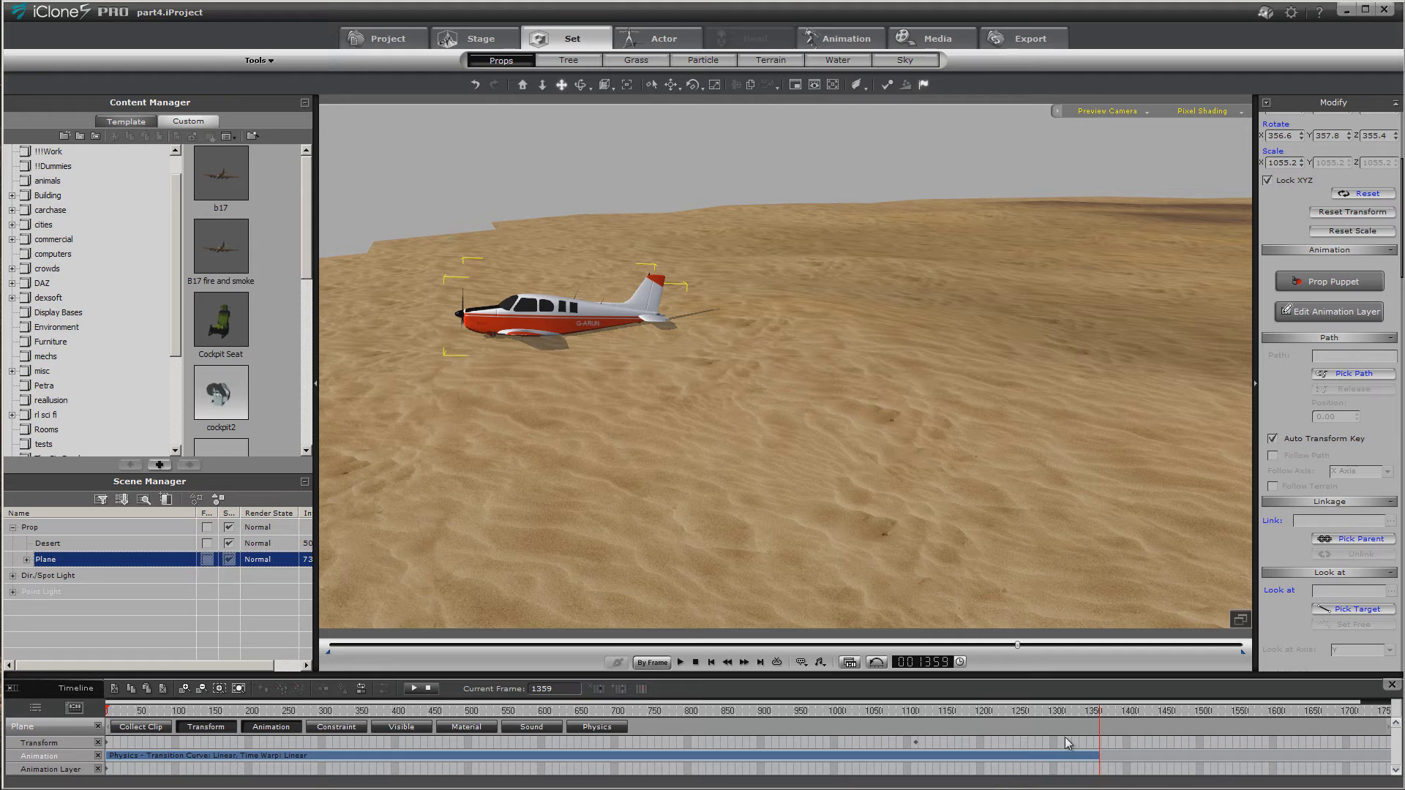
left_click(1099, 743)
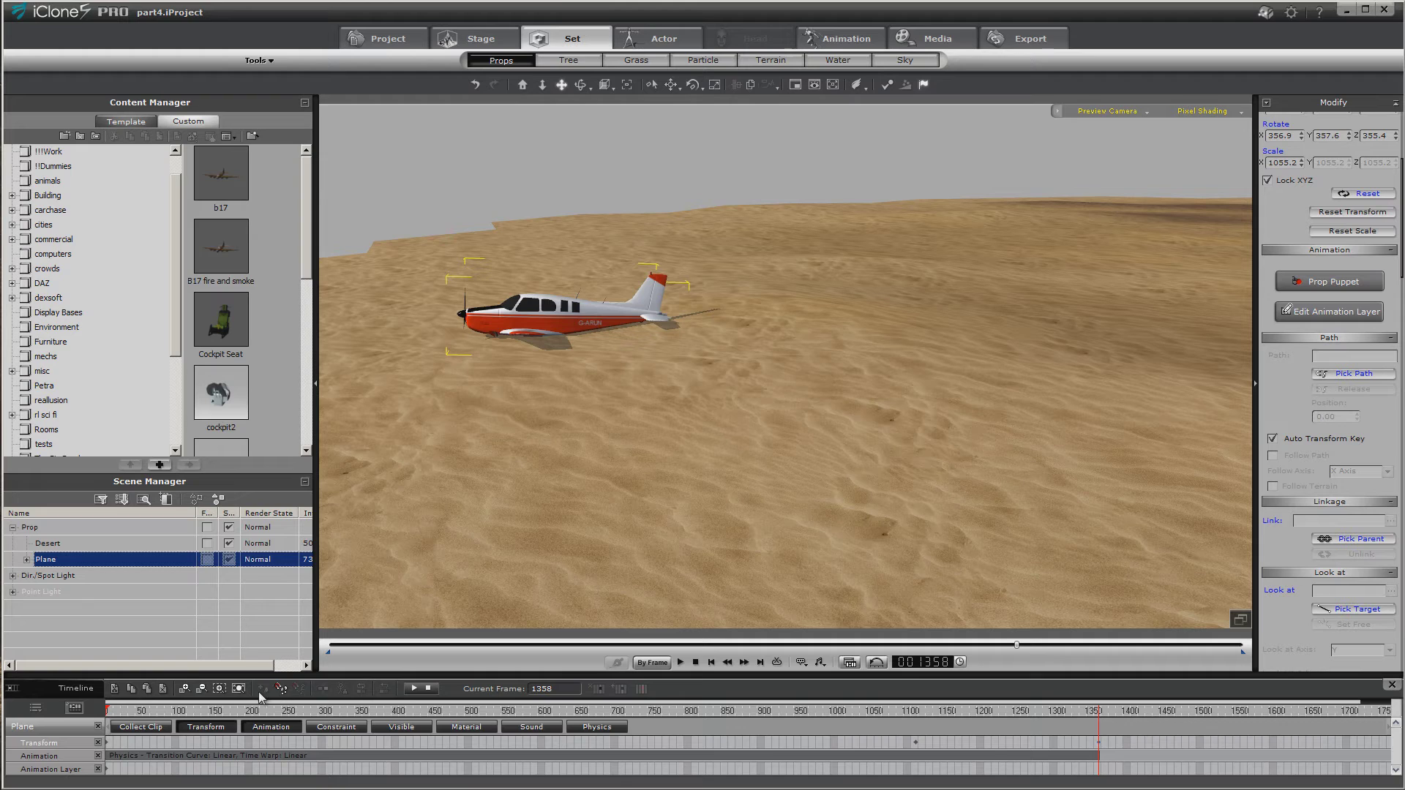
left_click(1127, 739)
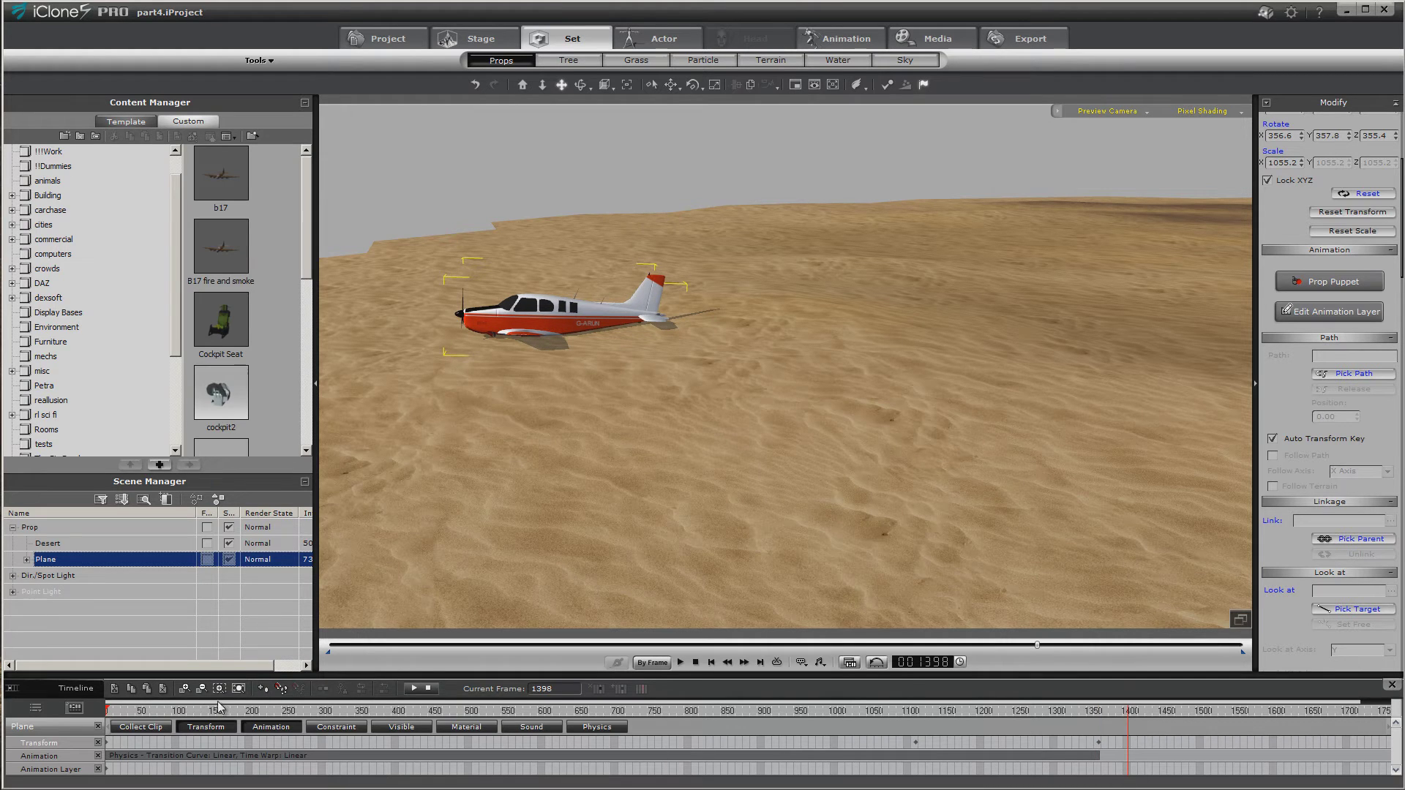
left_click(1108, 739)
left_click(894, 743)
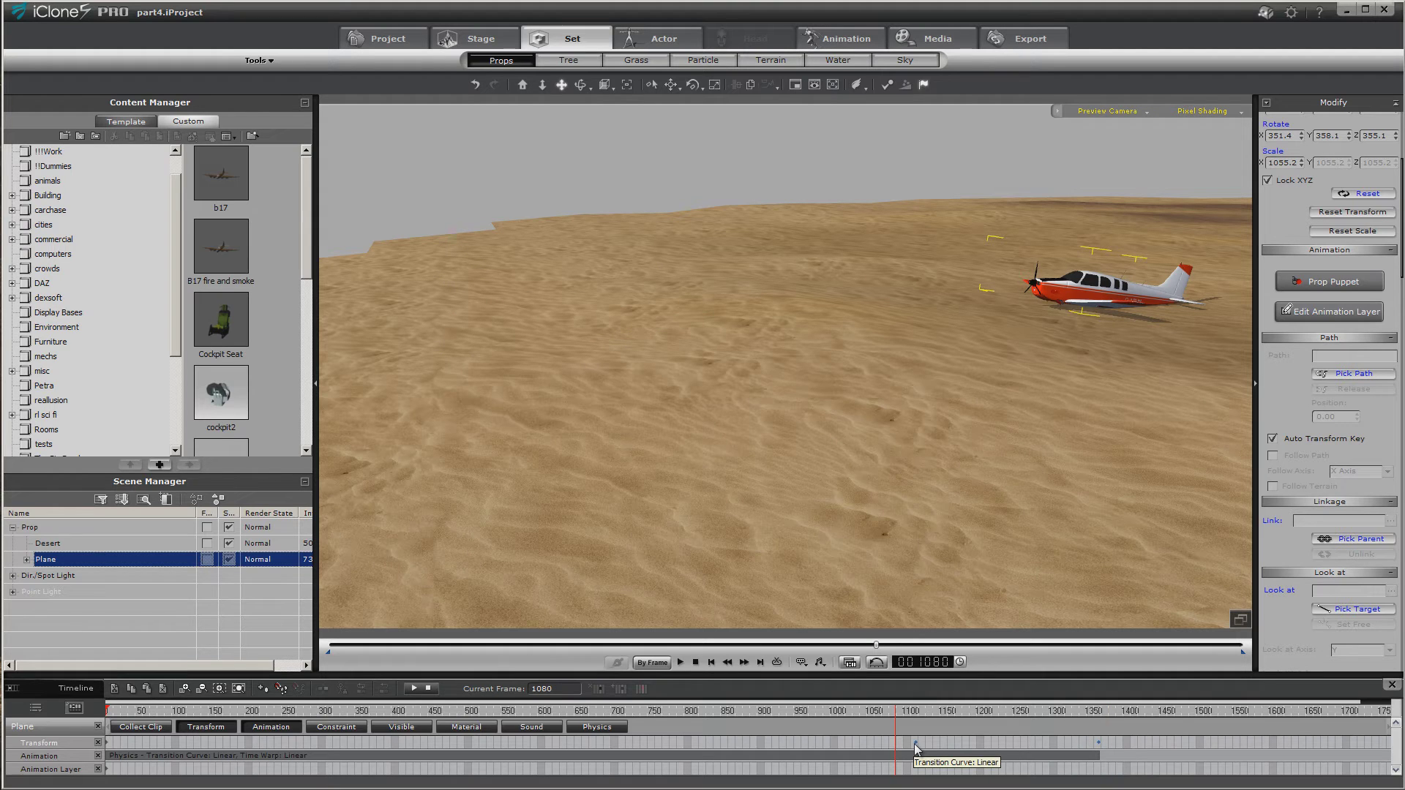
left_click(915, 743)
Convert the plane's position keys at frame 1108 into a motion path named Path
right_click(915, 743)
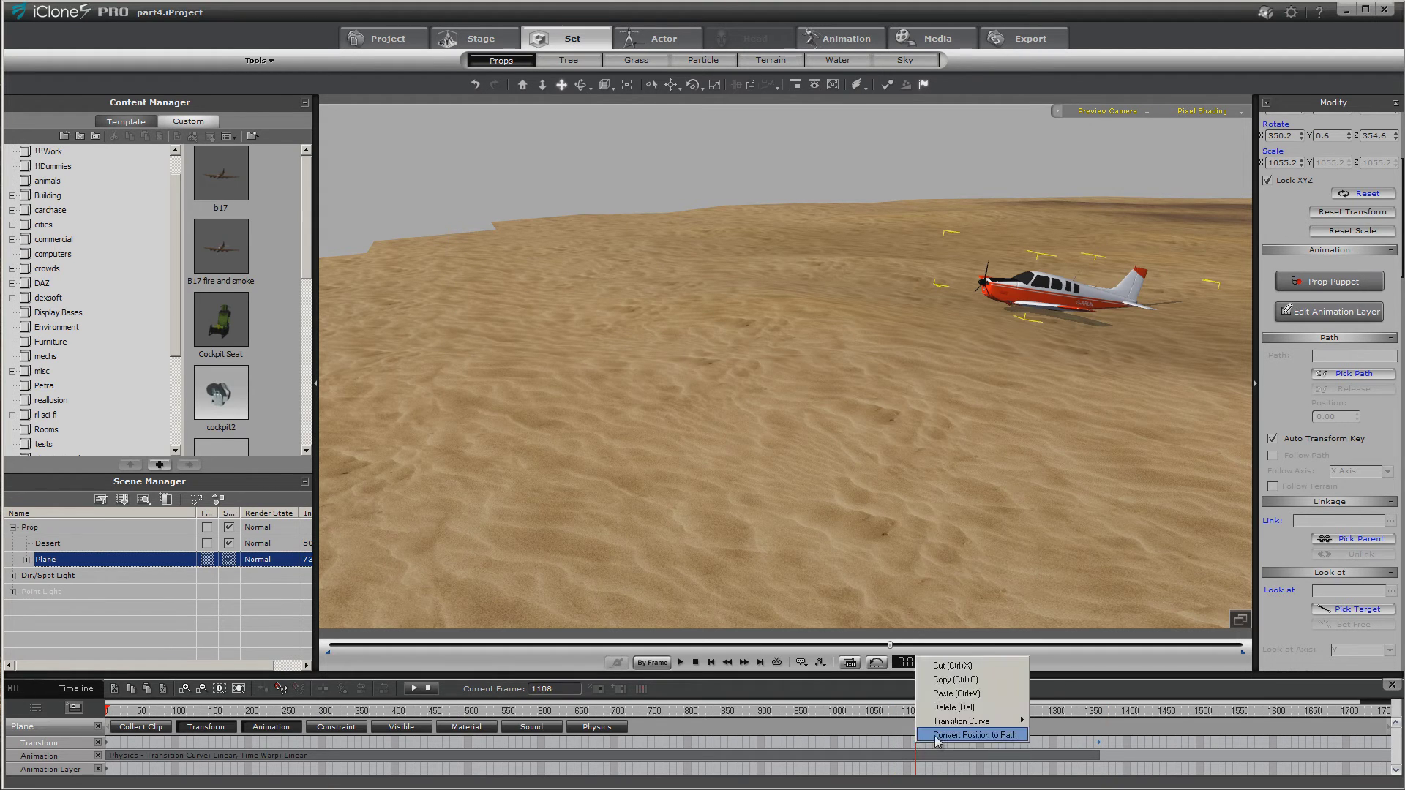
left_click(973, 734)
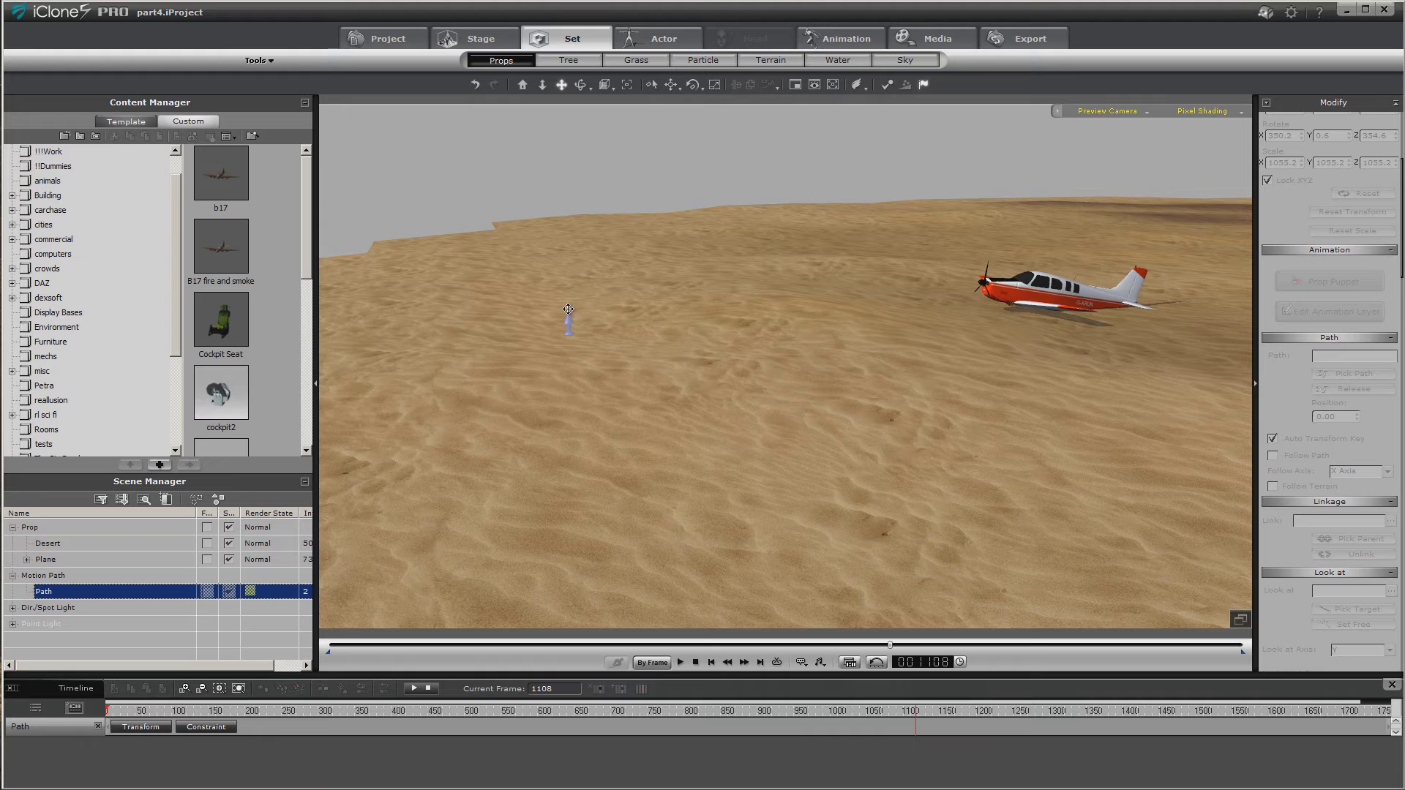
left_click(1050, 287)
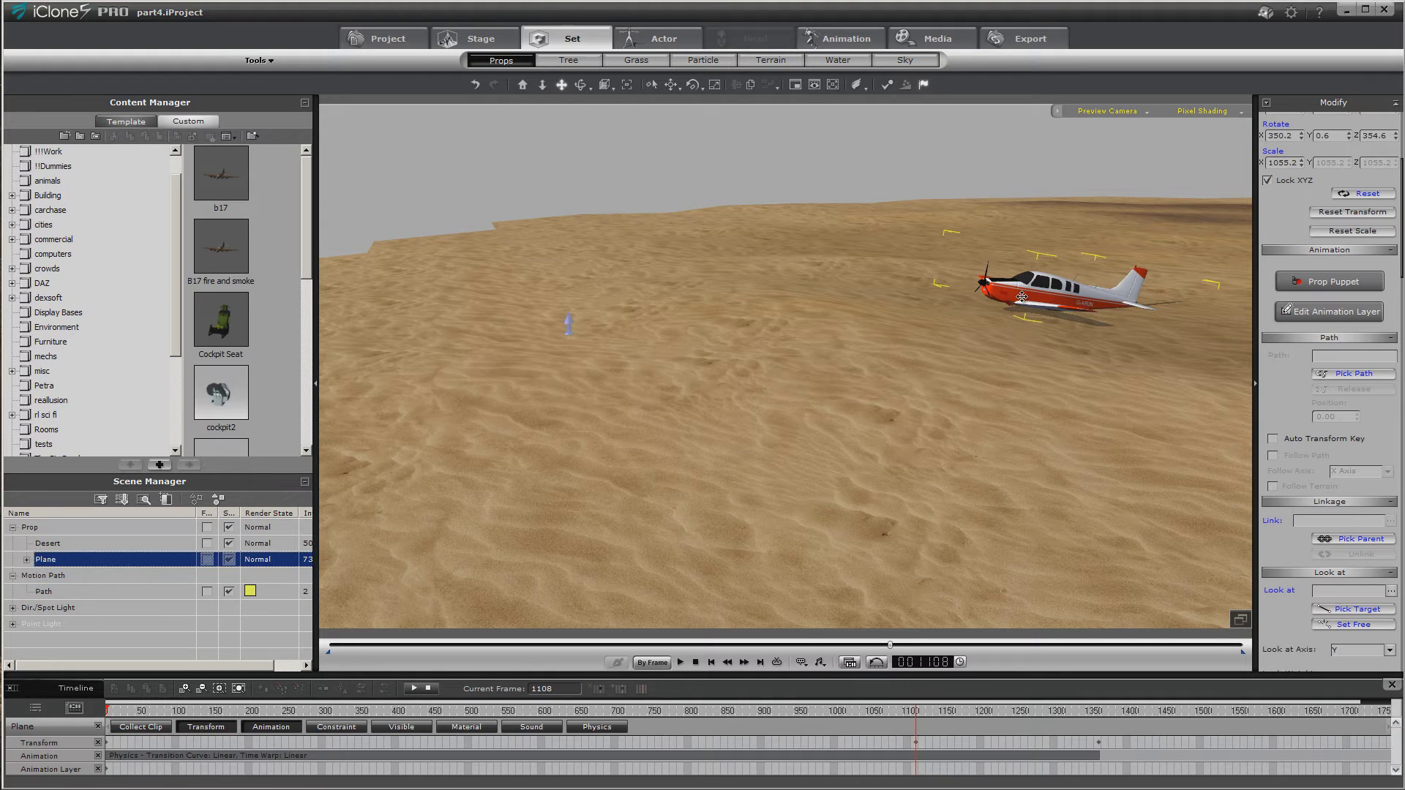
Attach the plane to Path and place it at the path's end near frame 1358
left_click(1355, 374)
left_click(1040, 297)
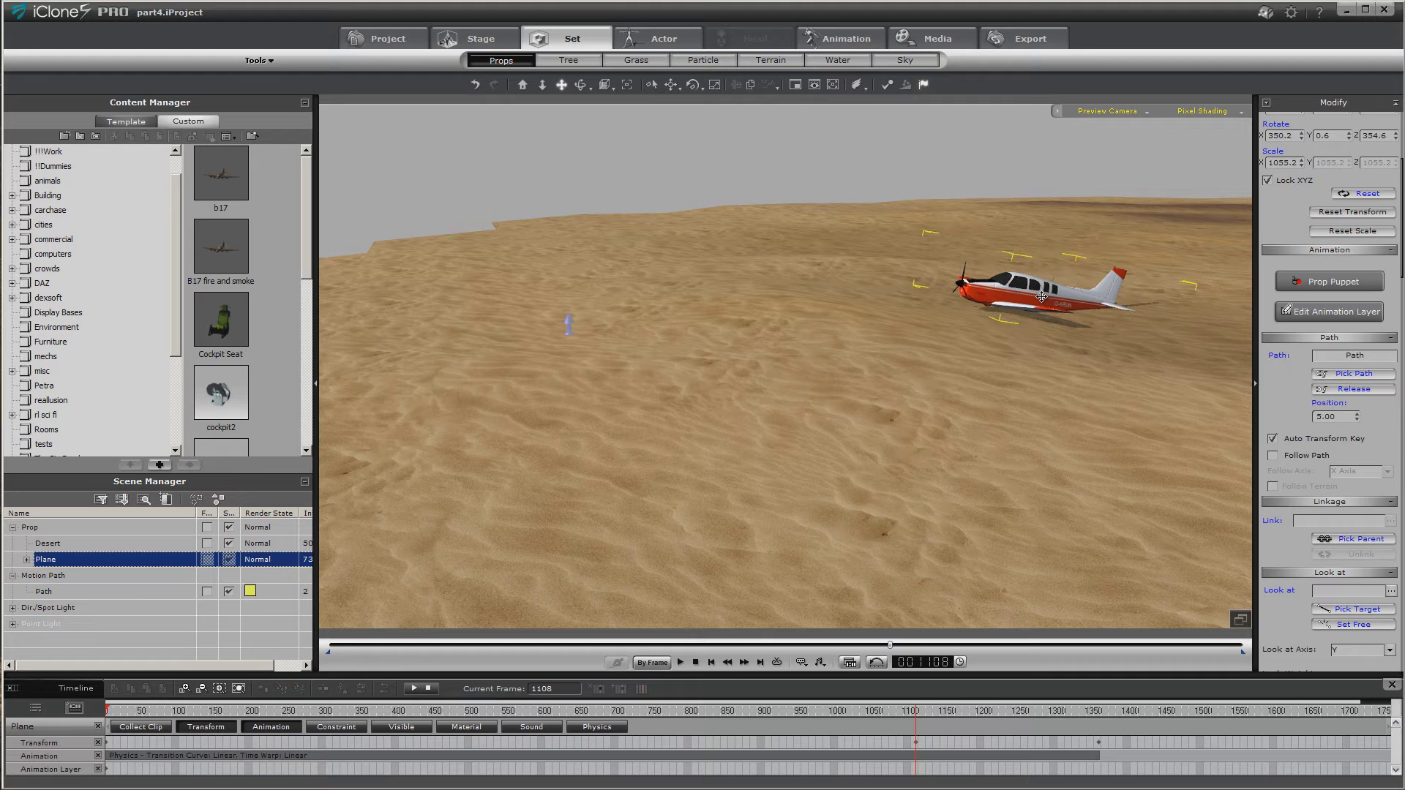
left_click(1098, 743)
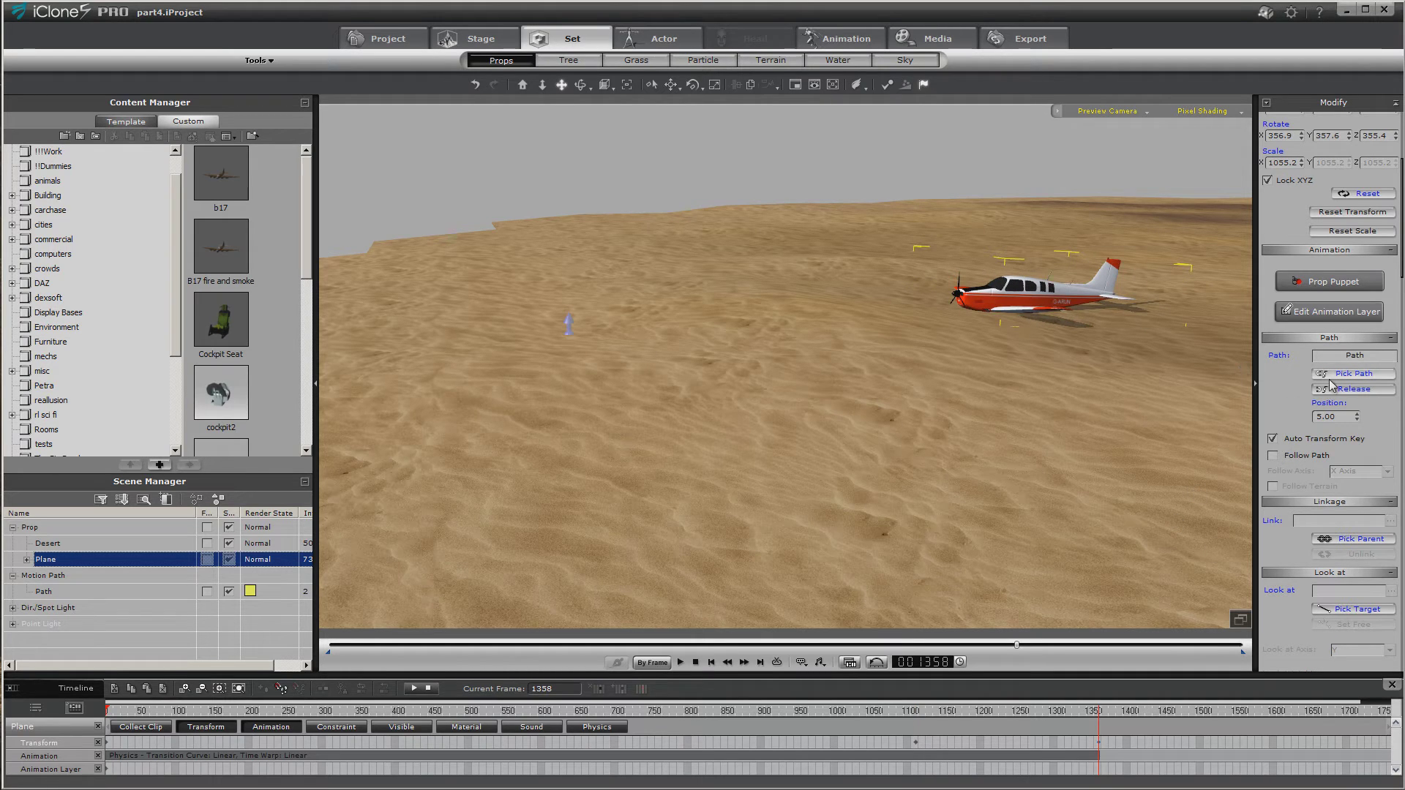
left_click(566, 323)
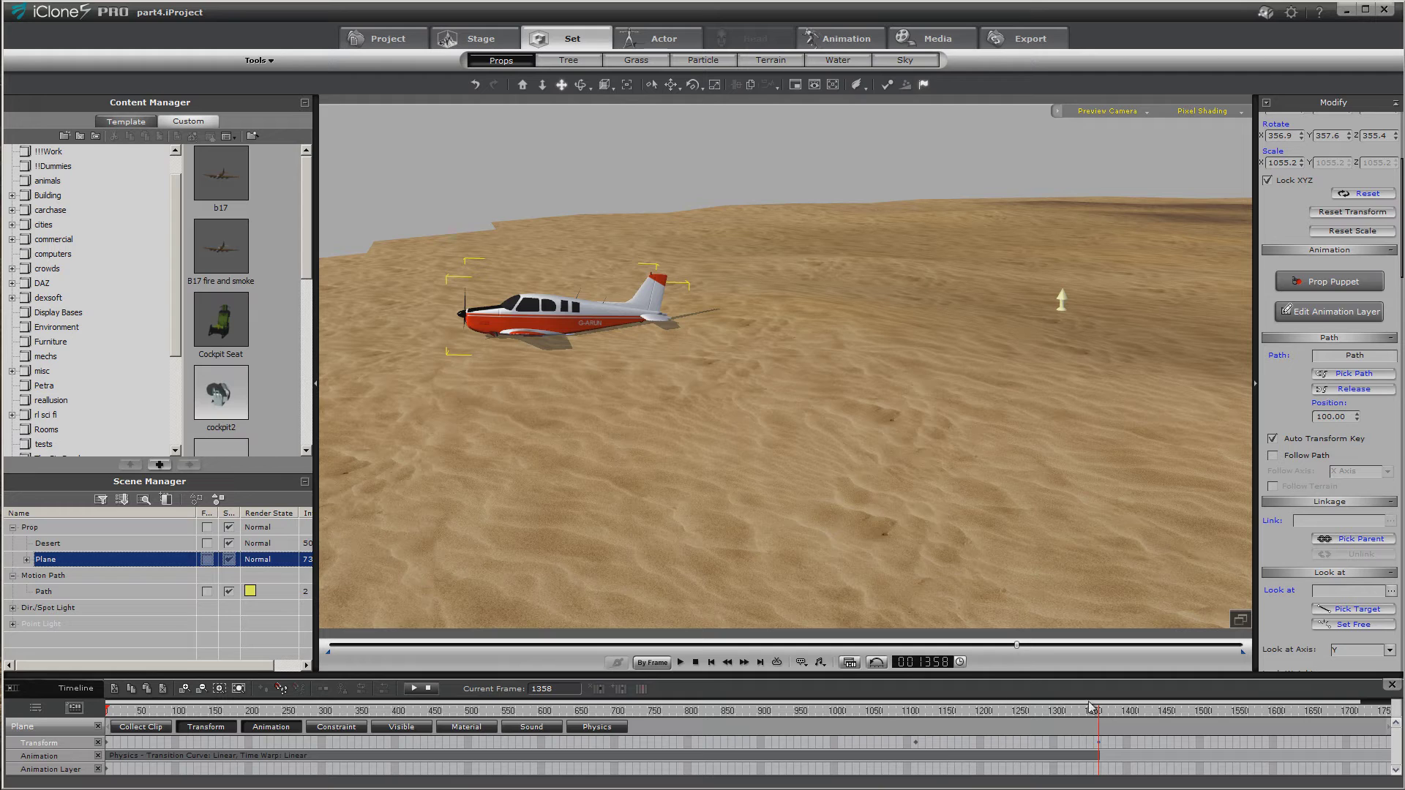
left_click_drag(1017, 645, 886, 685)
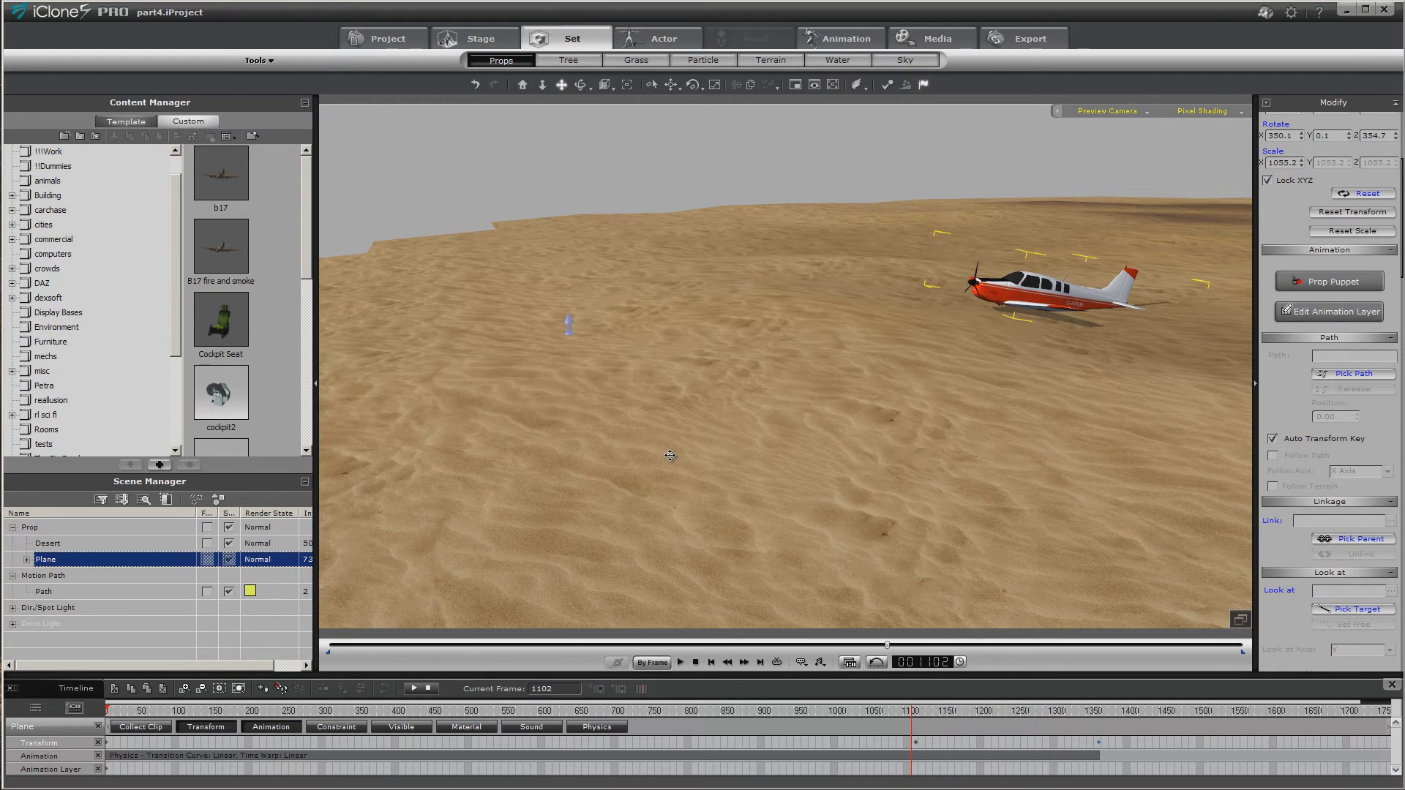
Convert the Desert ground object into terrain
left_click(670, 455)
right_click(669, 455)
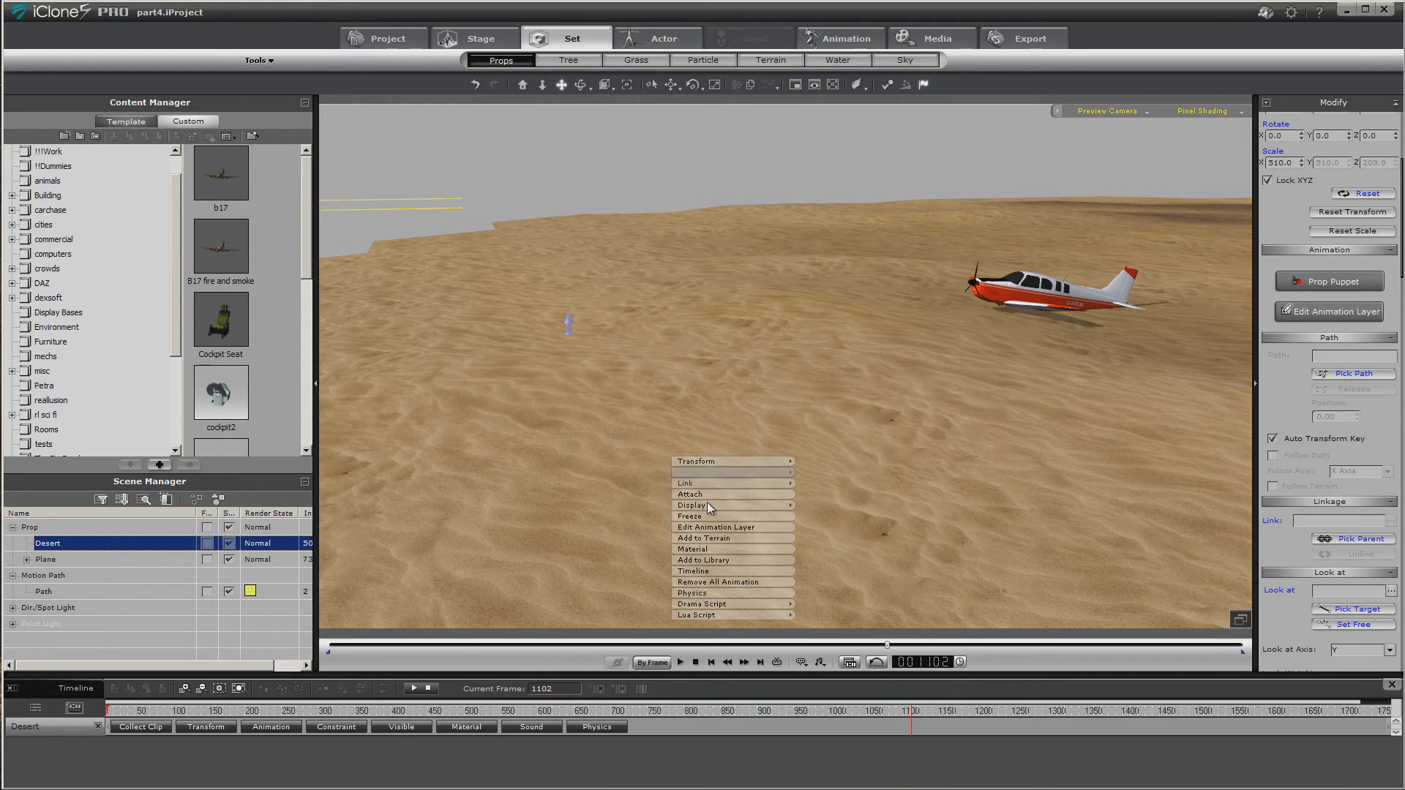
left_click(721, 539)
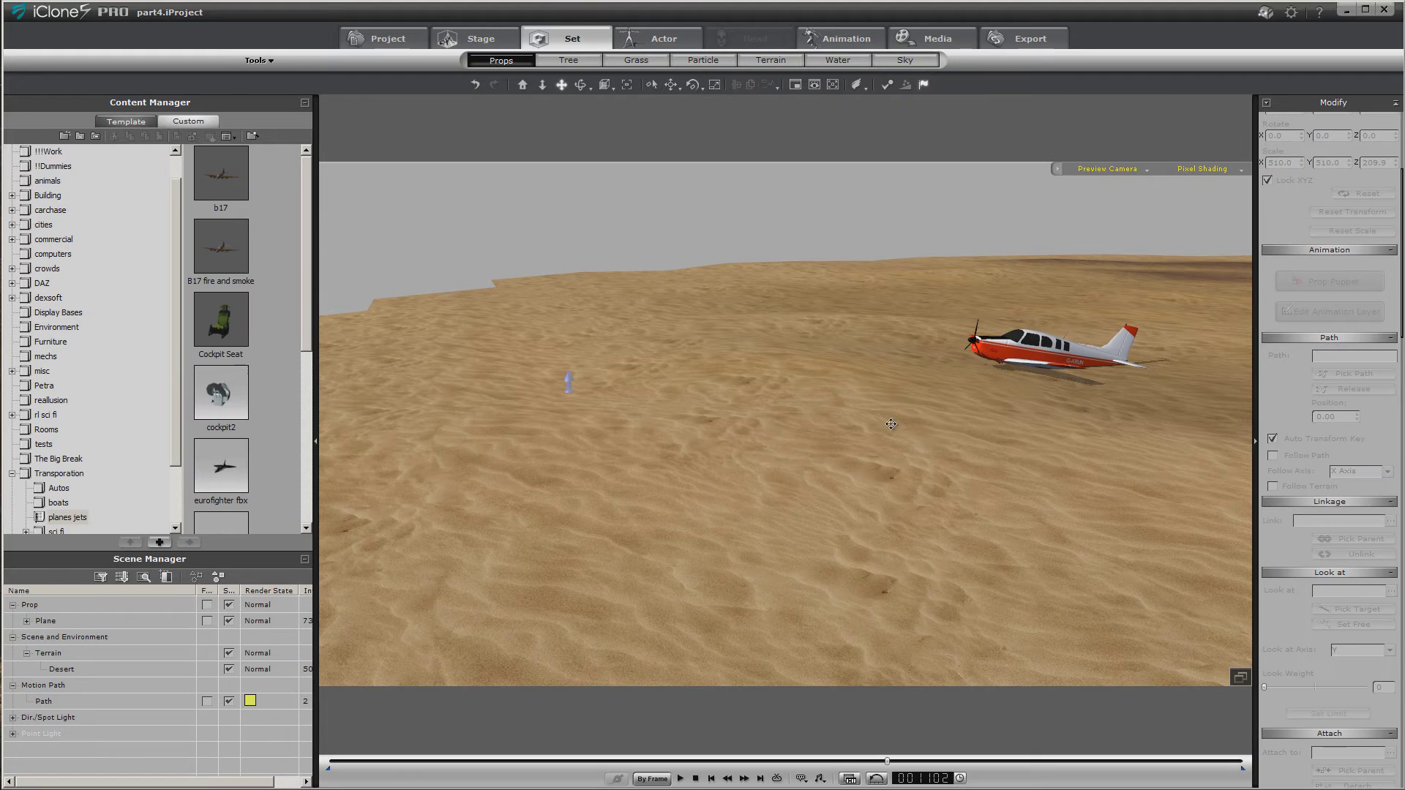
Project the motion path onto the terrain and play the plane's travel from frame 1007
left_click(561, 379)
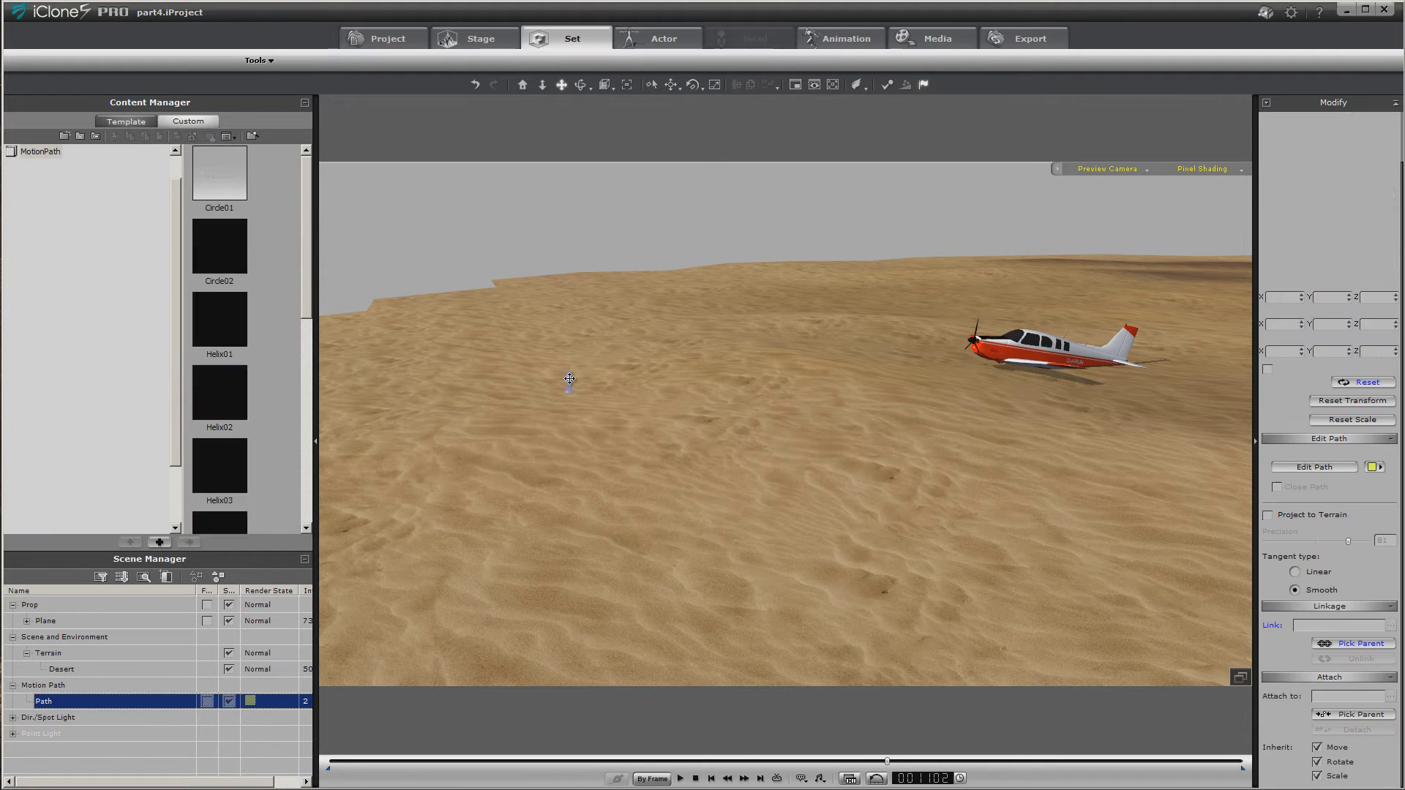
left_click(1267, 515)
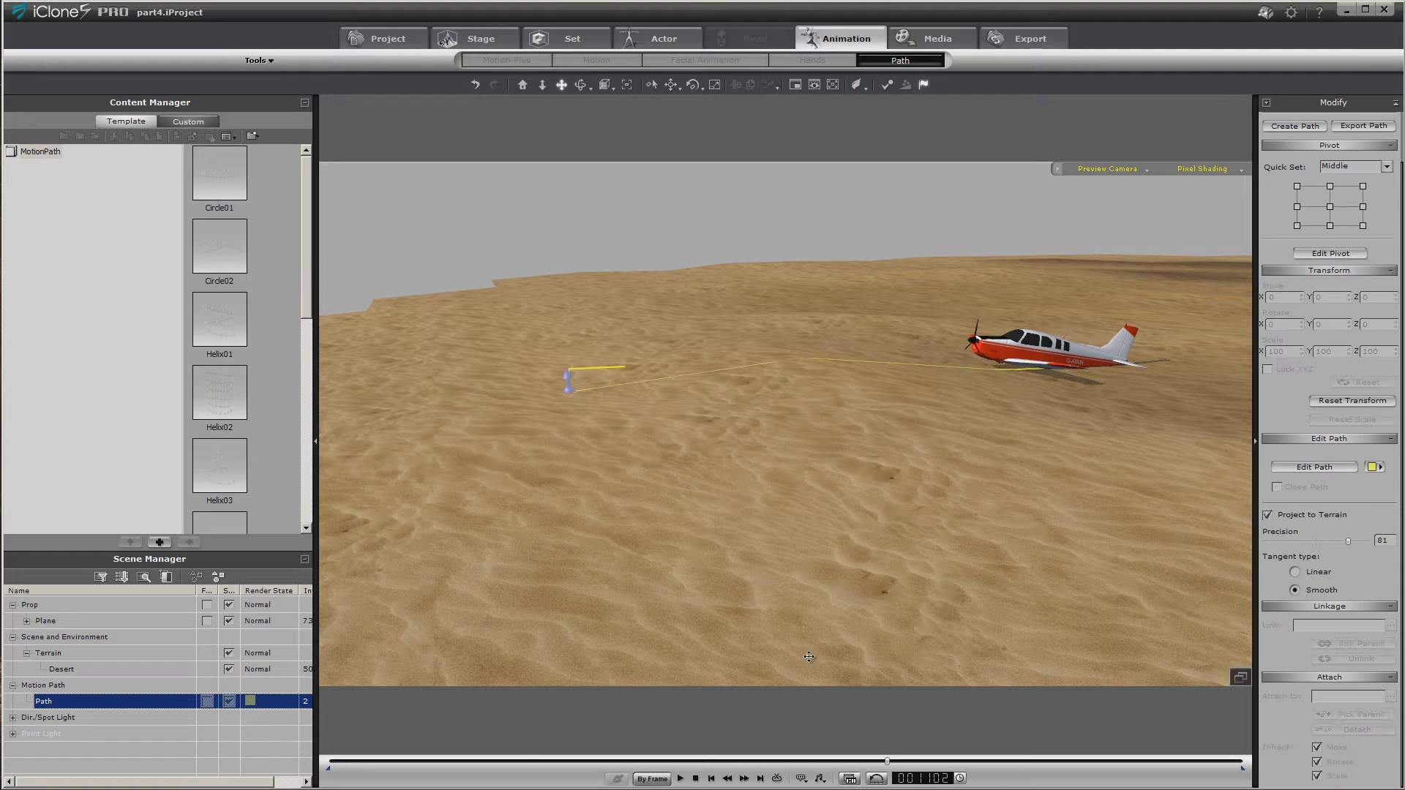
left_click_drag(889, 762, 838, 762)
key("space")
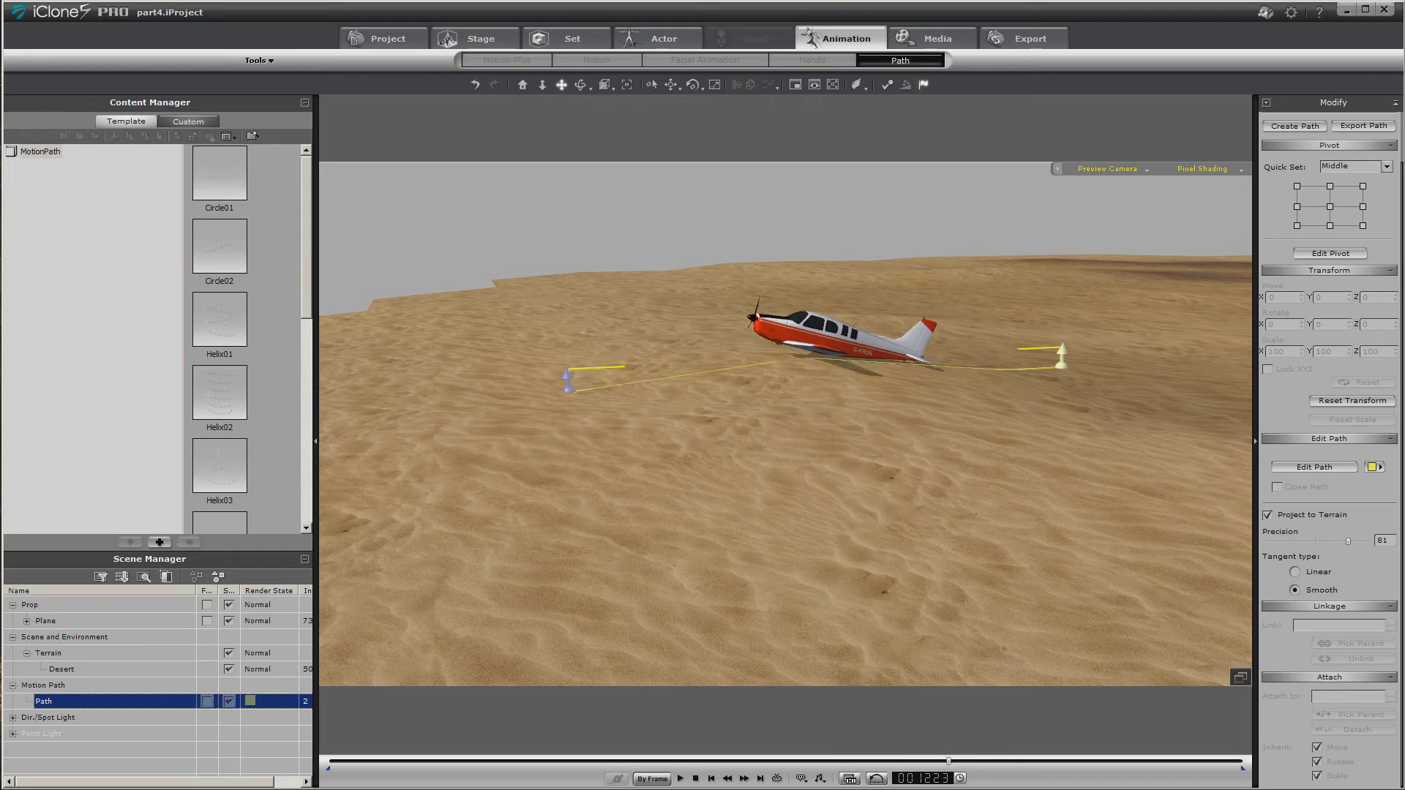
left_click_drag(1047, 762, 969, 761)
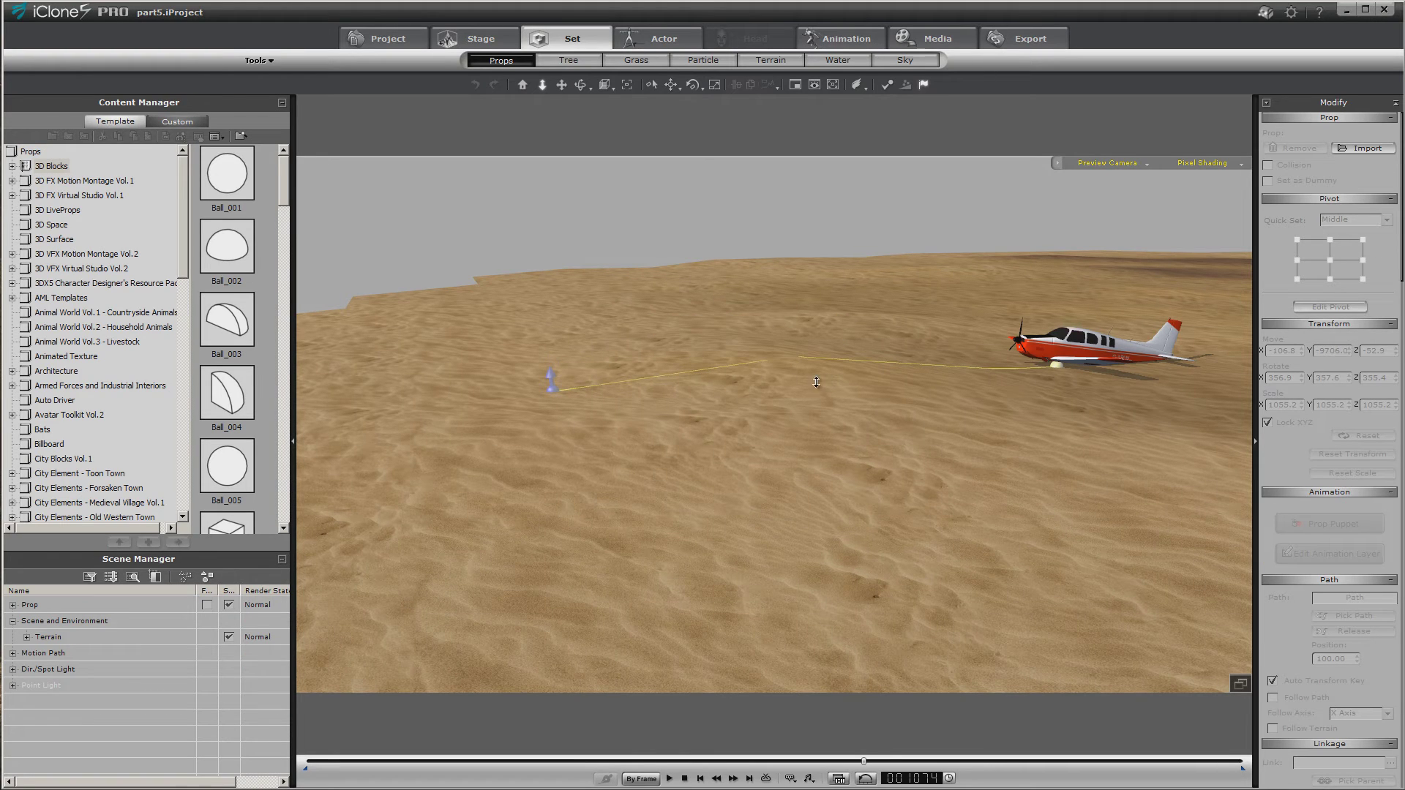
Apply an Ease Out transition curve to the plane's Path key at frame 1358
left_click(1101, 354)
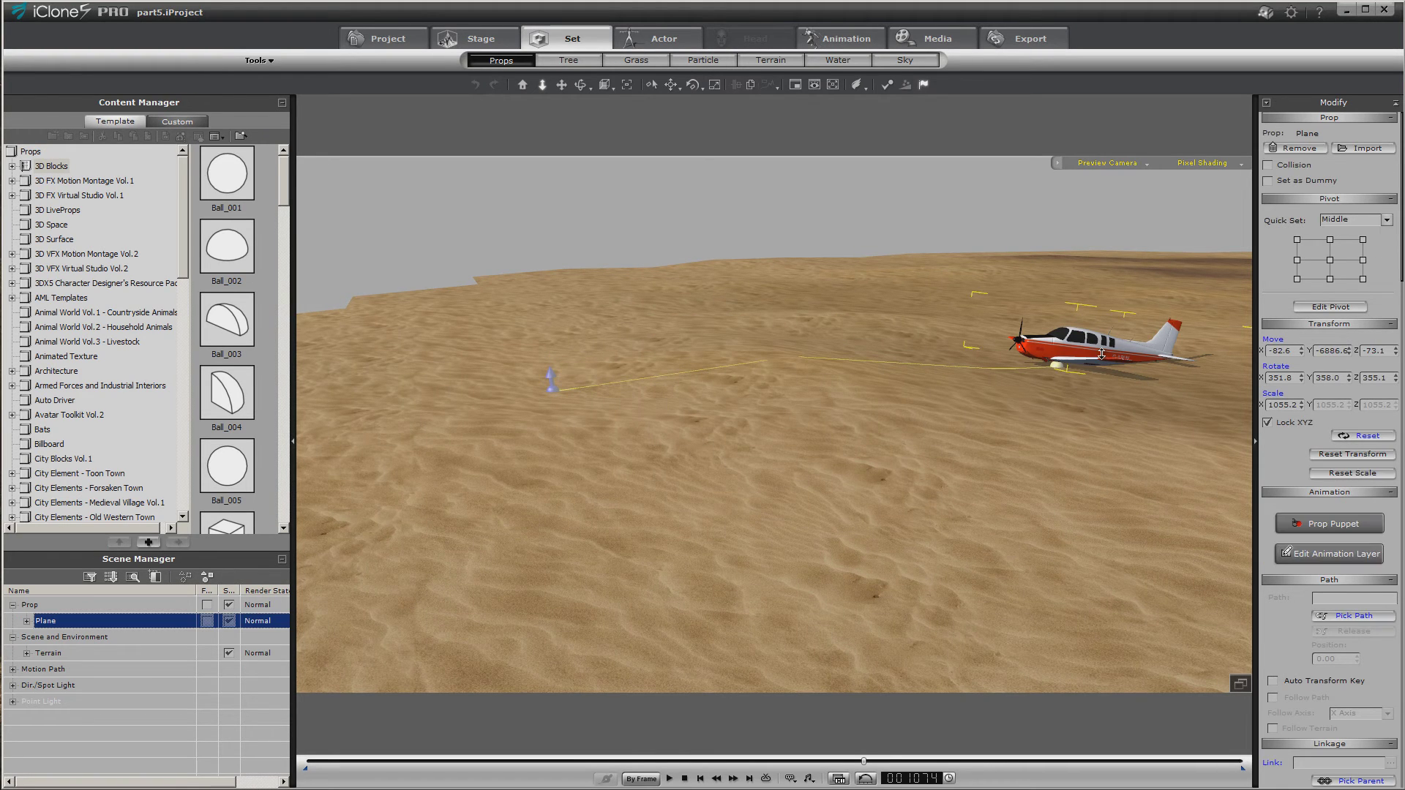
left_click(839, 778)
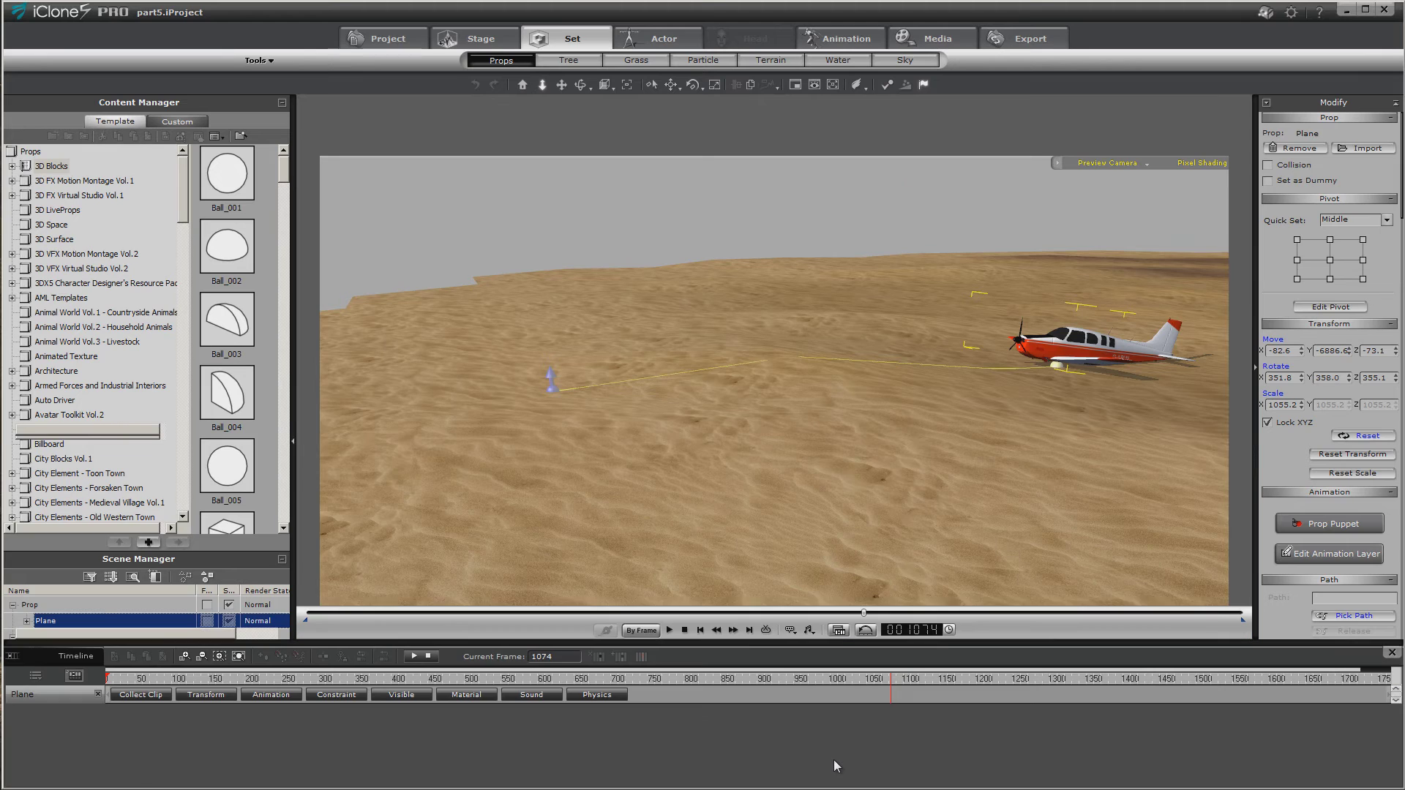
left_click(327, 697)
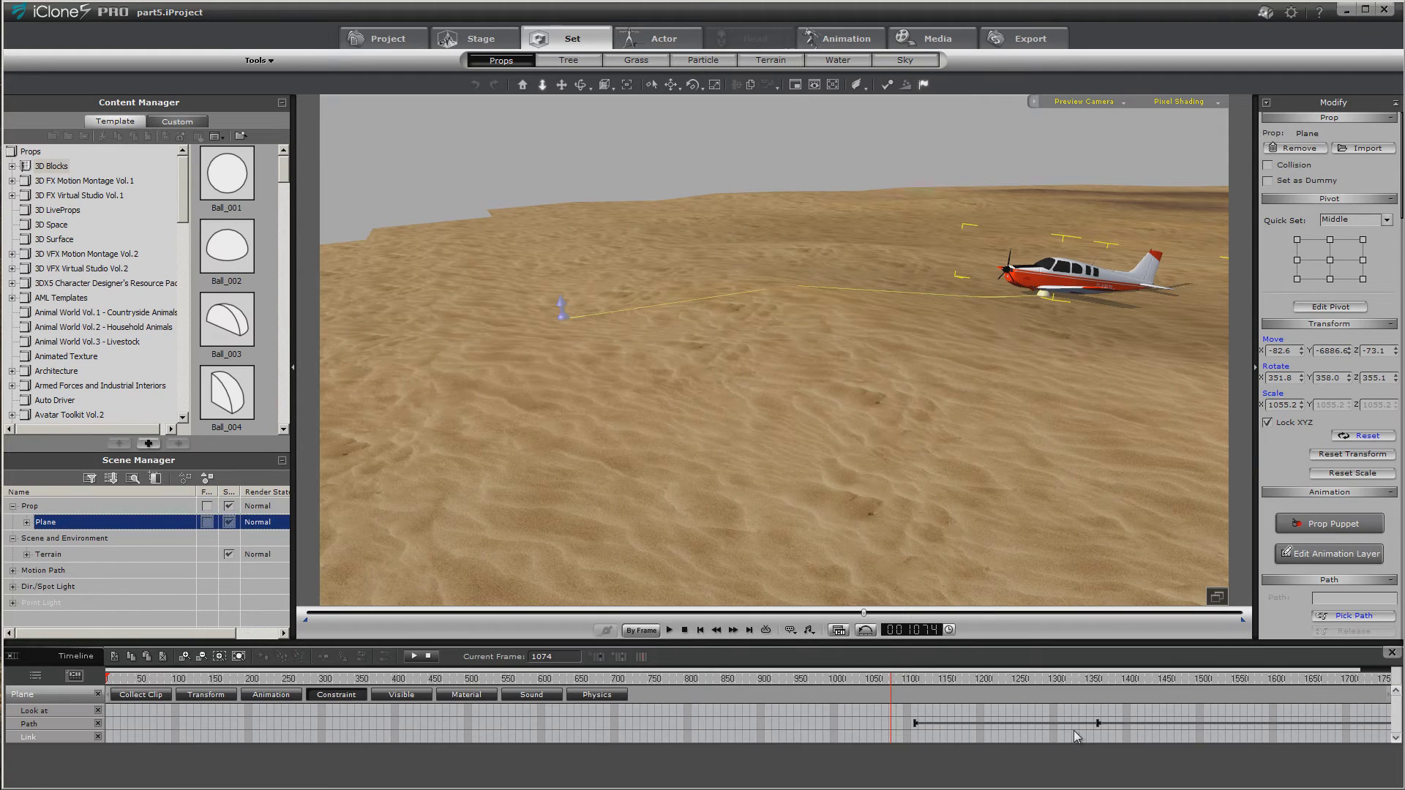
left_click(1096, 722)
right_click(1096, 722)
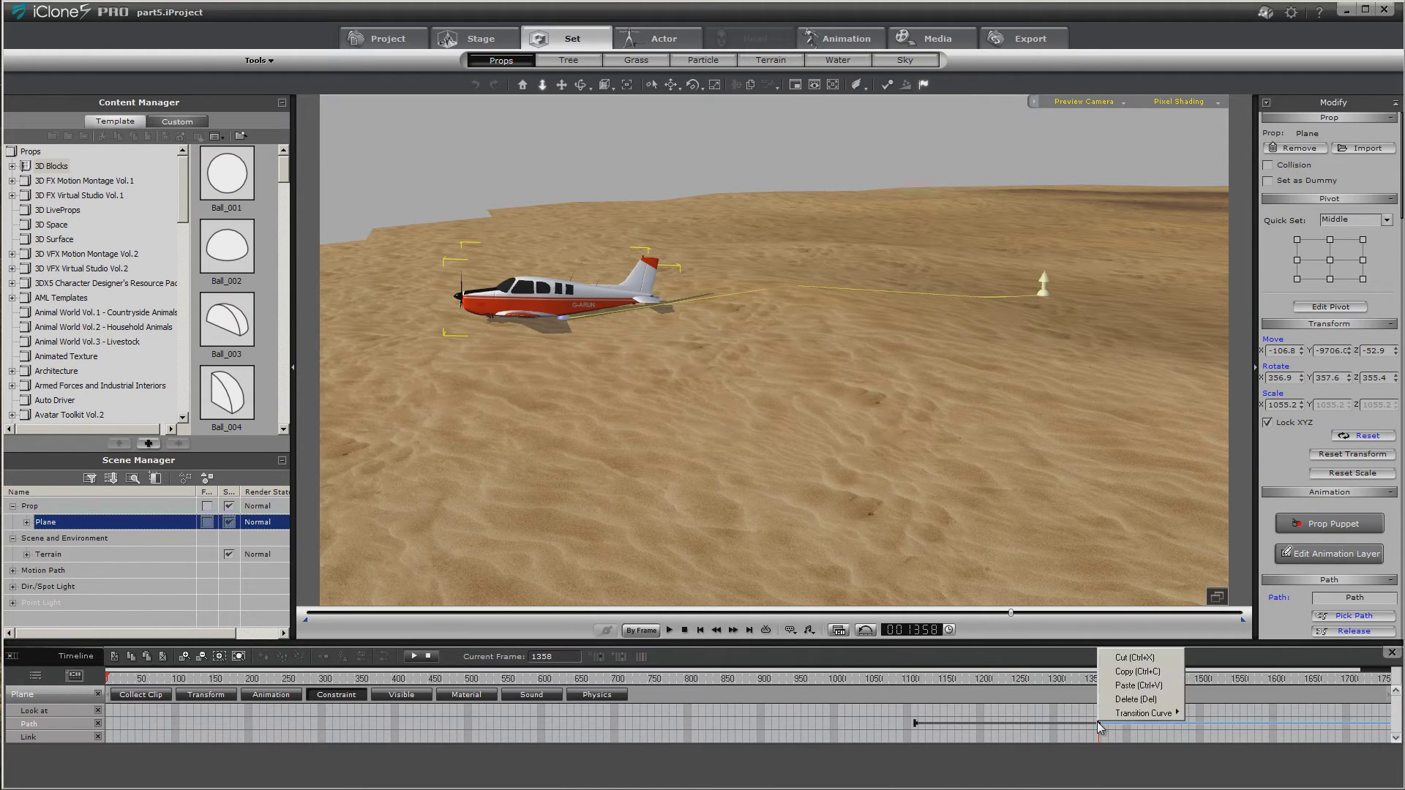
mouse_move(1127, 724)
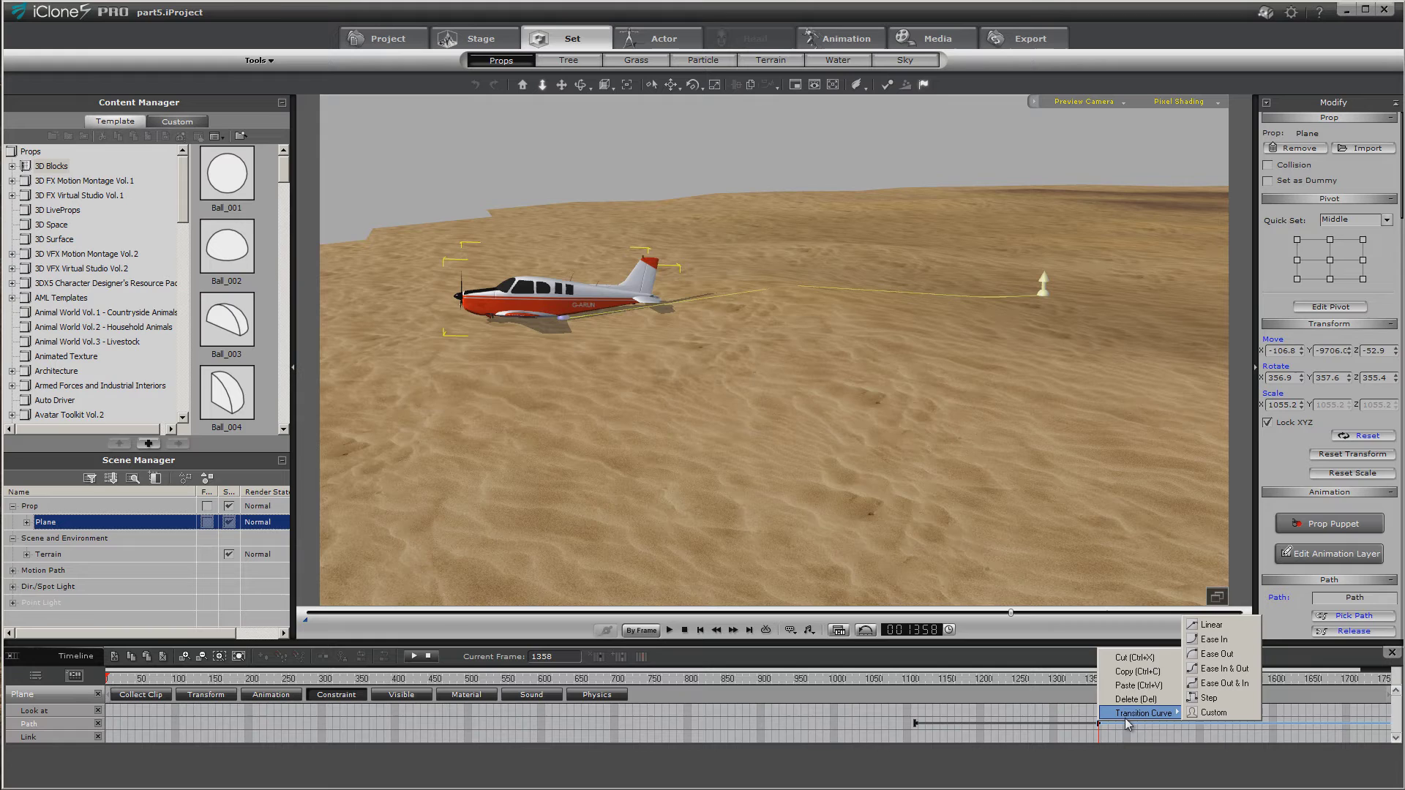
left_click(1216, 653)
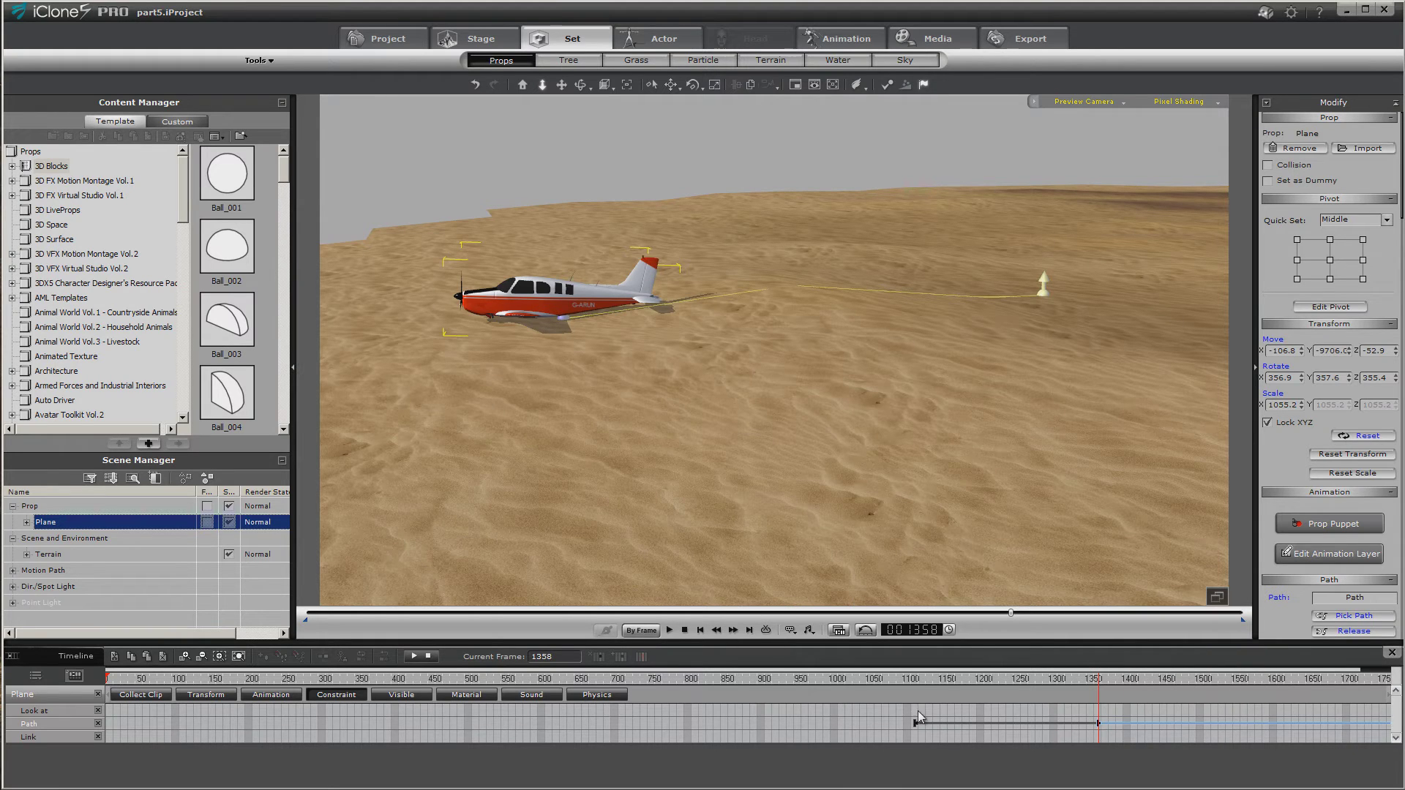
Preview the eased path motion playing from frames 1105 and 1123
left_click(914, 678)
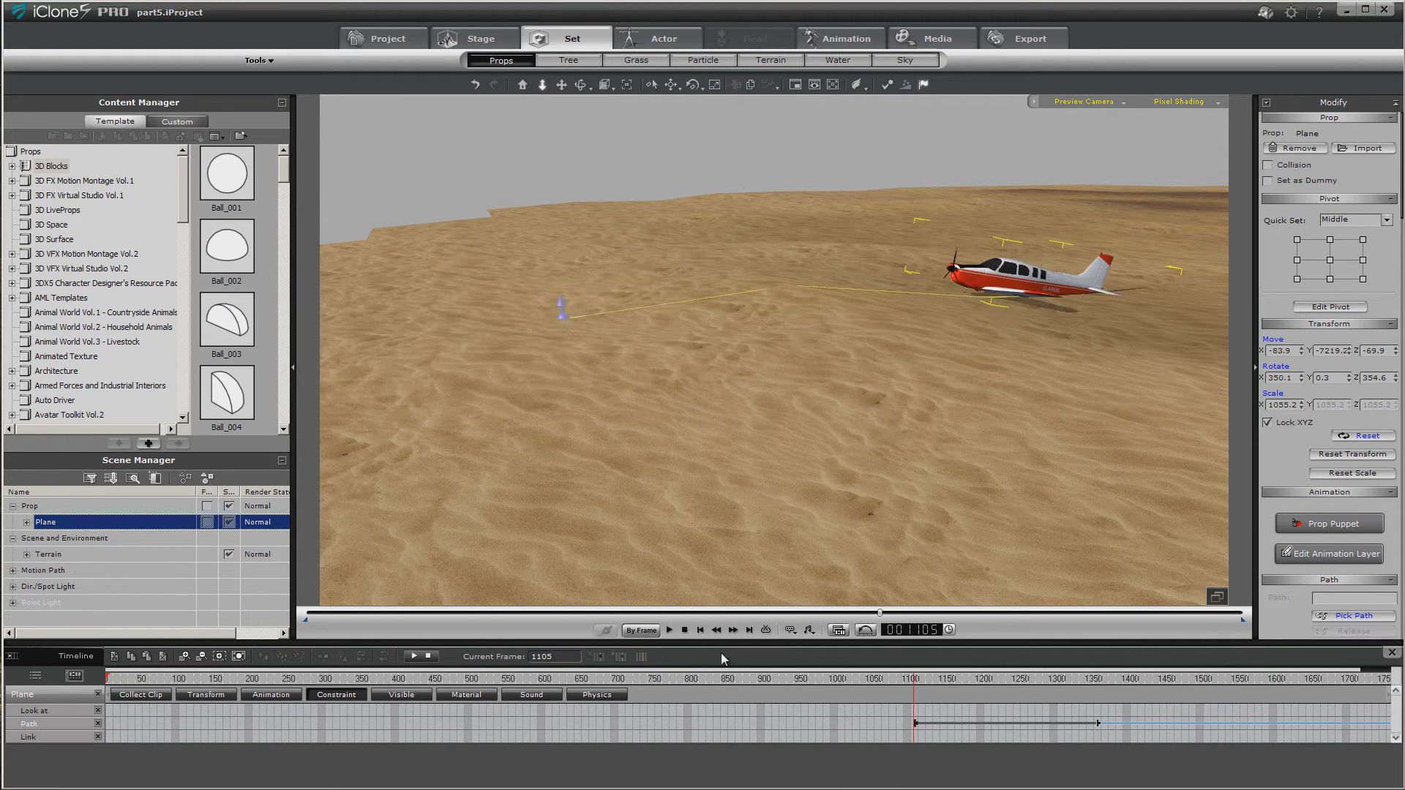
left_click(669, 629)
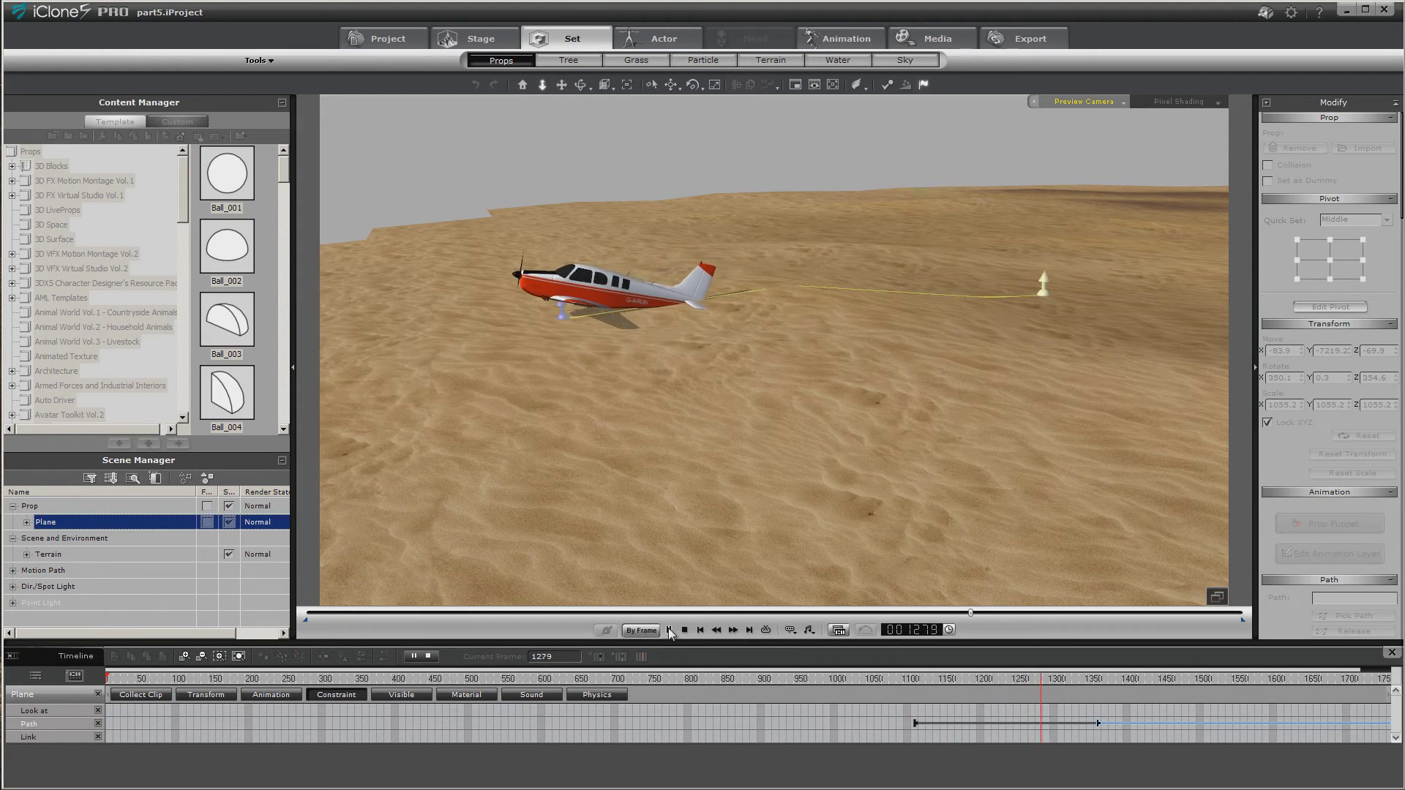
left_click(669, 629)
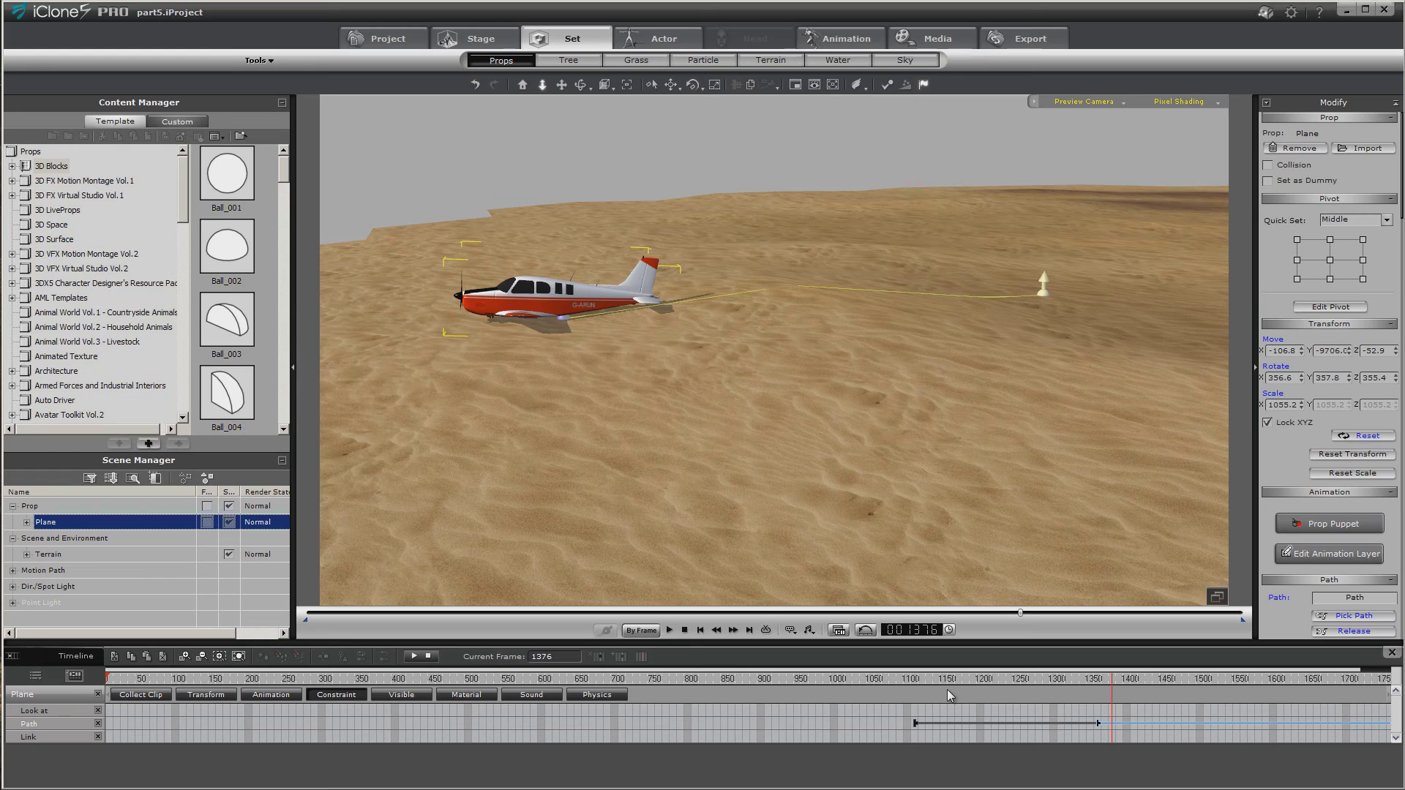
left_click(926, 678)
left_click(669, 629)
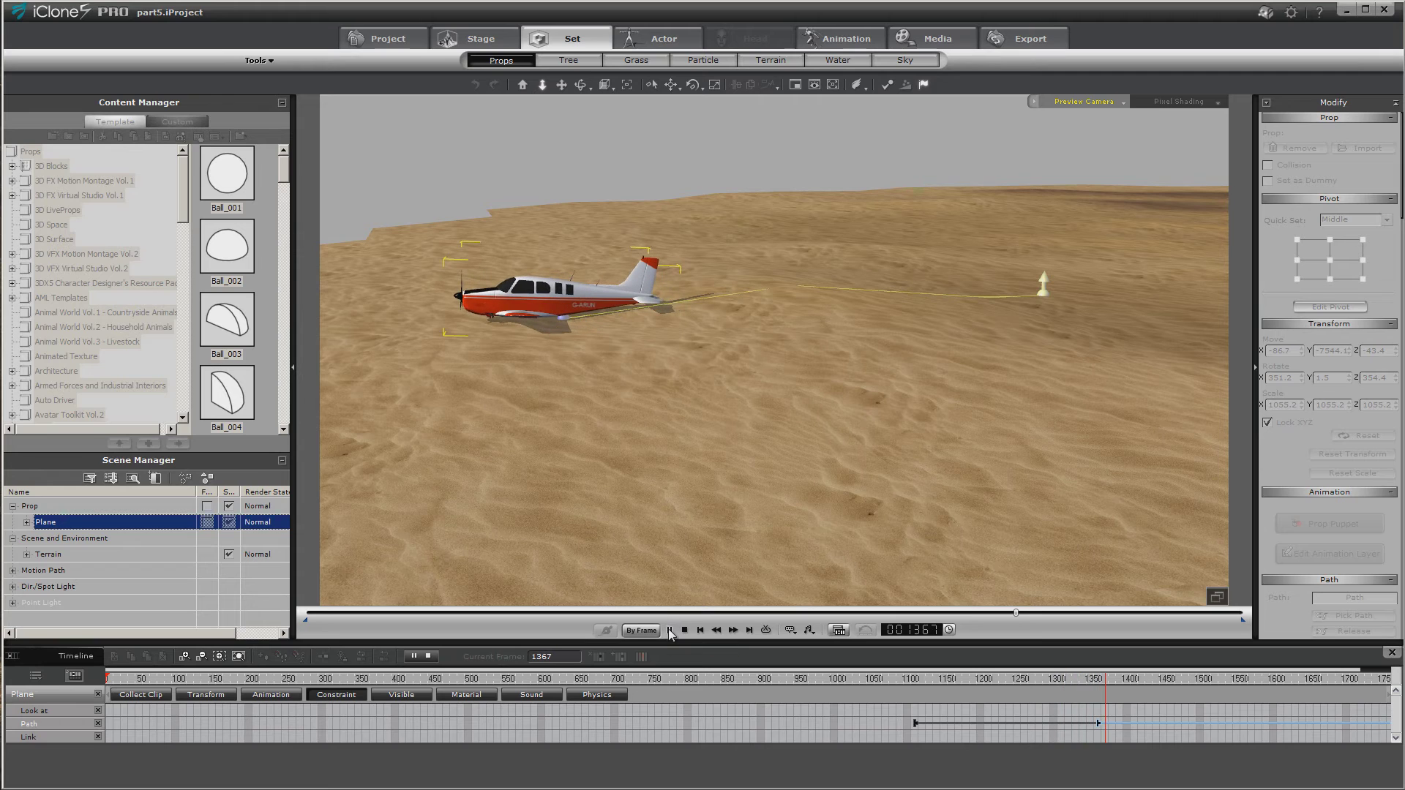
Pause at frame 1367 and show the plane's Animation clip beside its path constraint
left_click(669, 629)
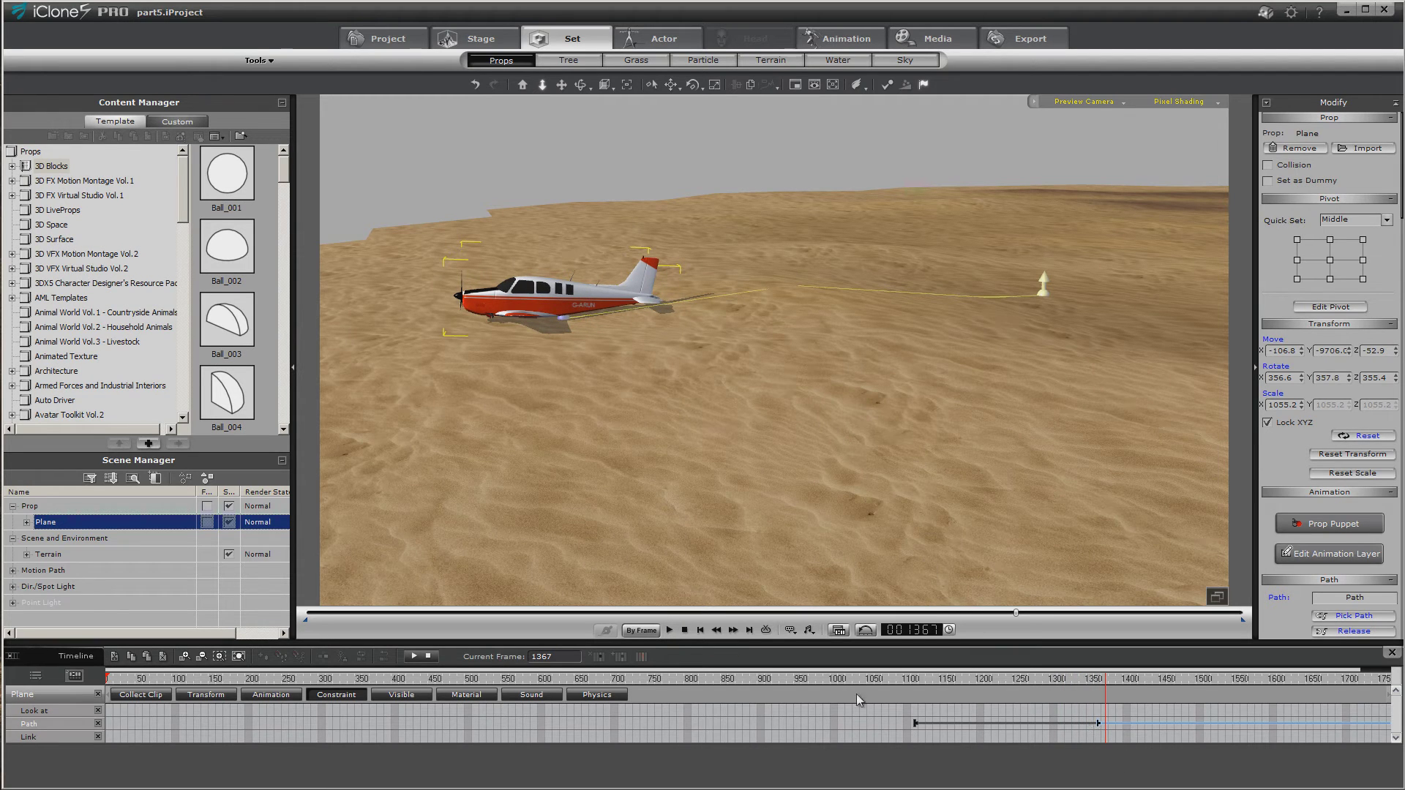
left_click(284, 699)
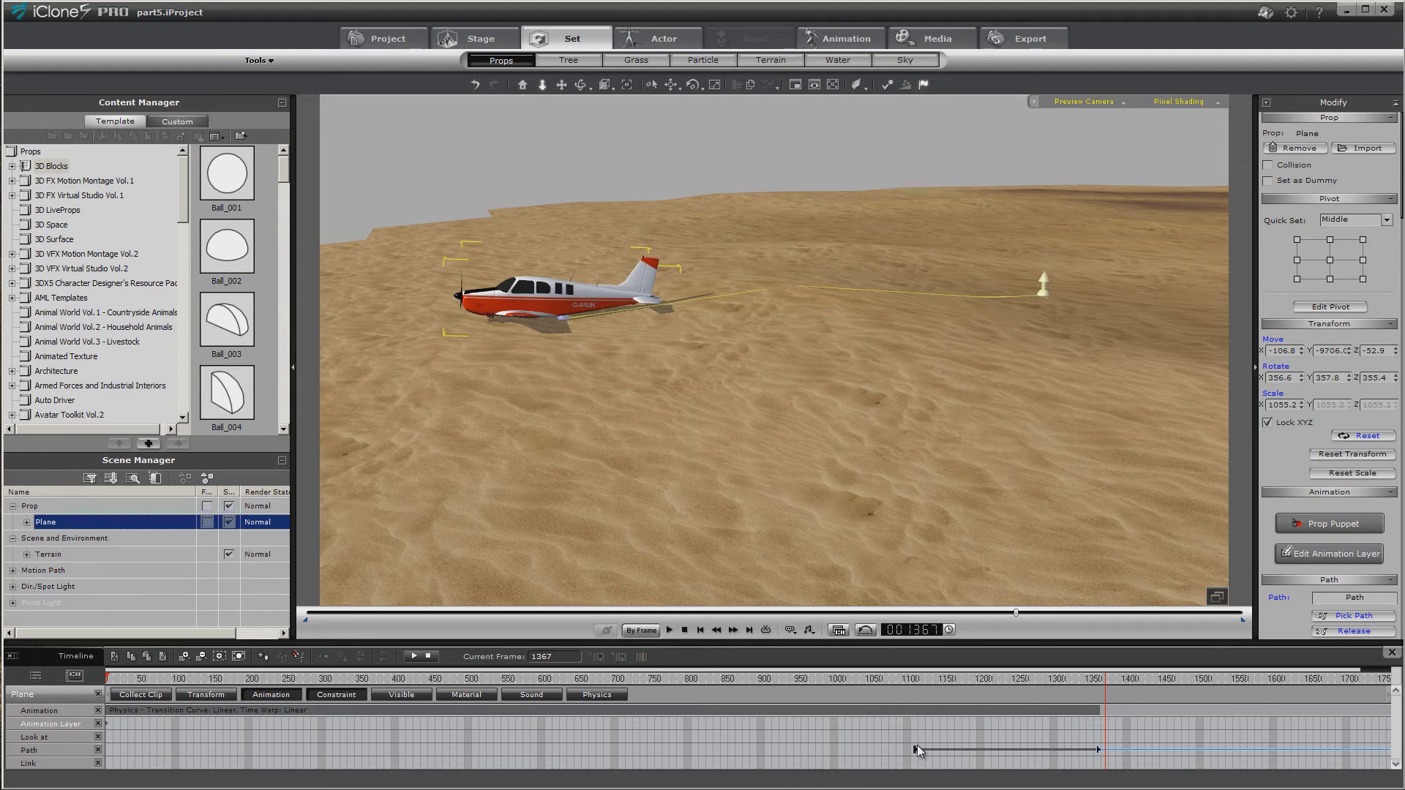
left_click(872, 714)
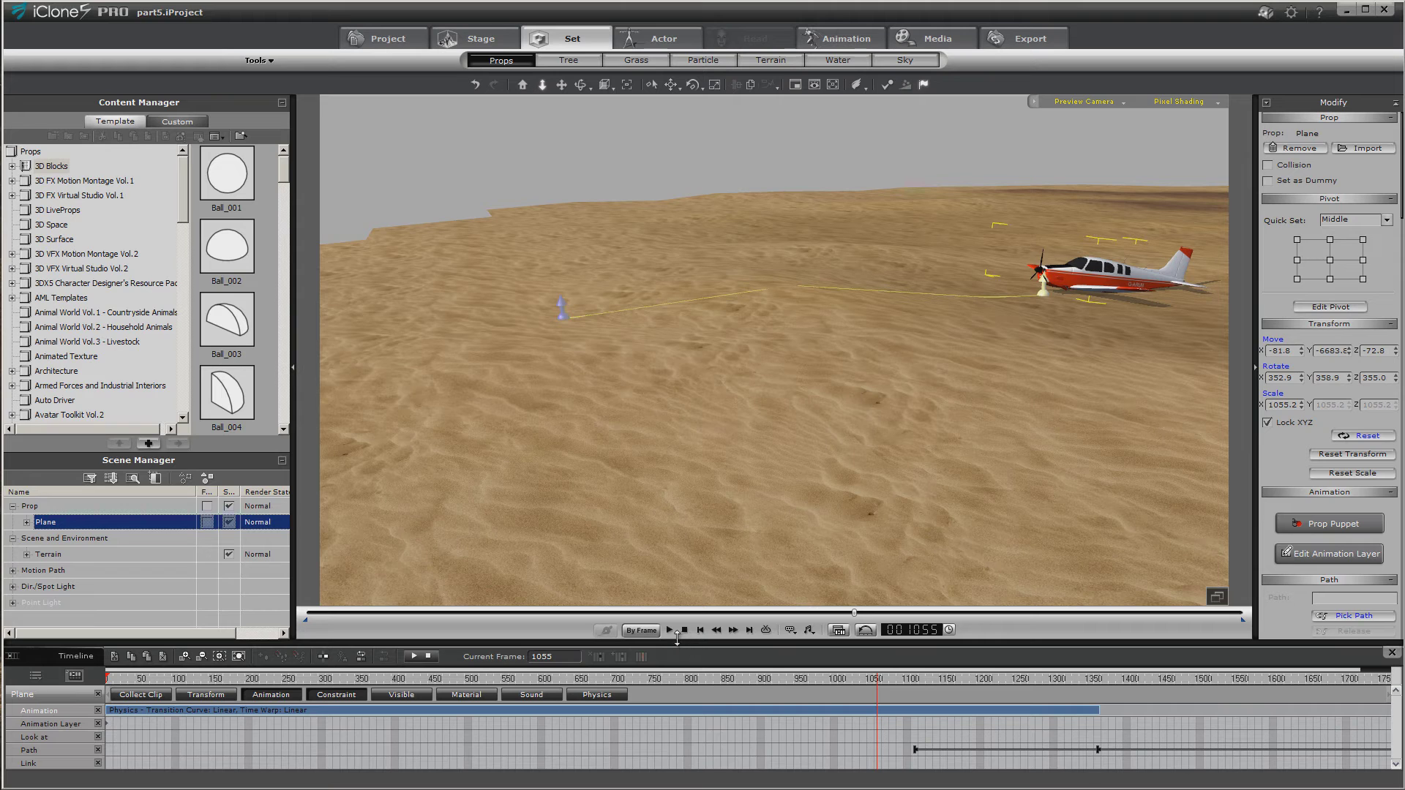
Preview the plane's approach playing from frames 1055, 990 and 1061
left_click(669, 630)
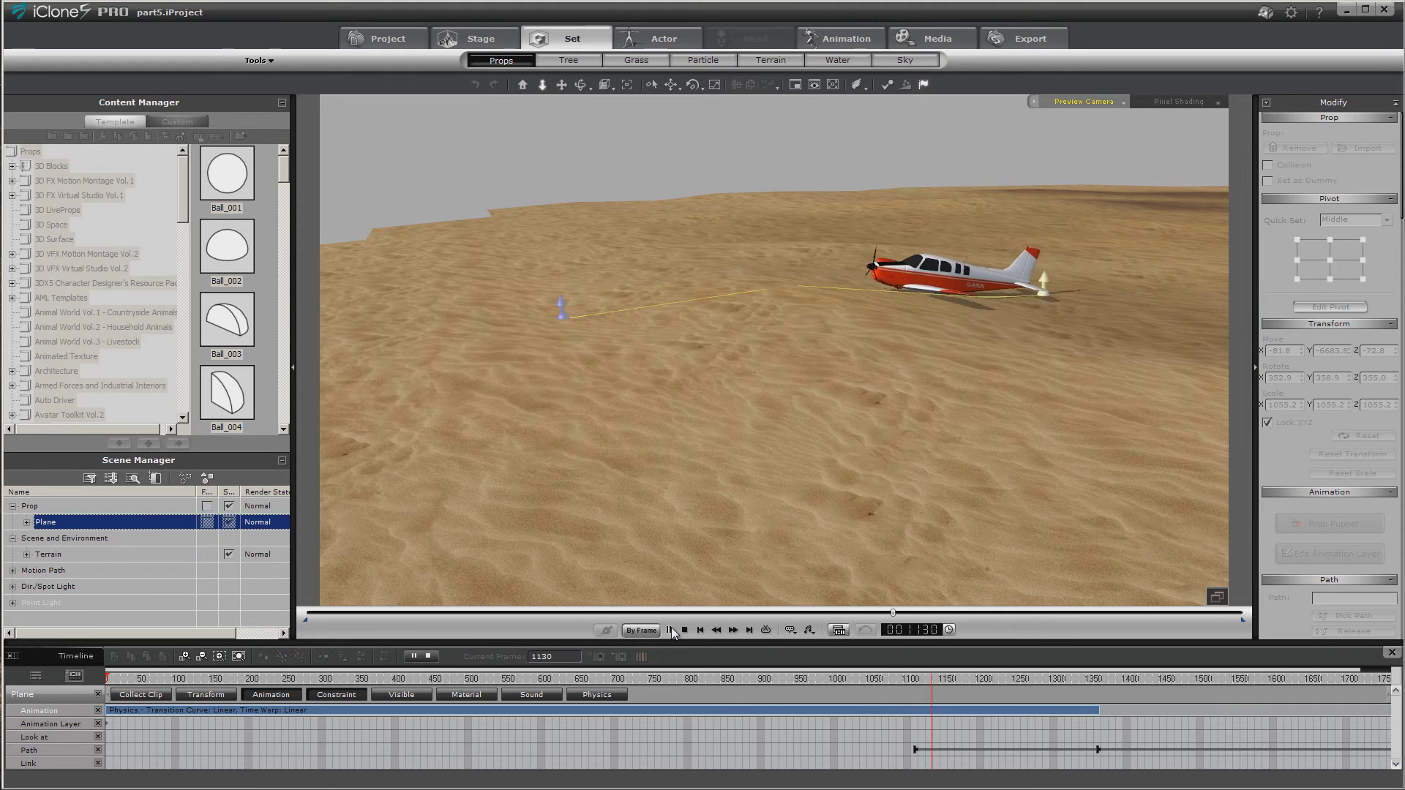
left_click(684, 630)
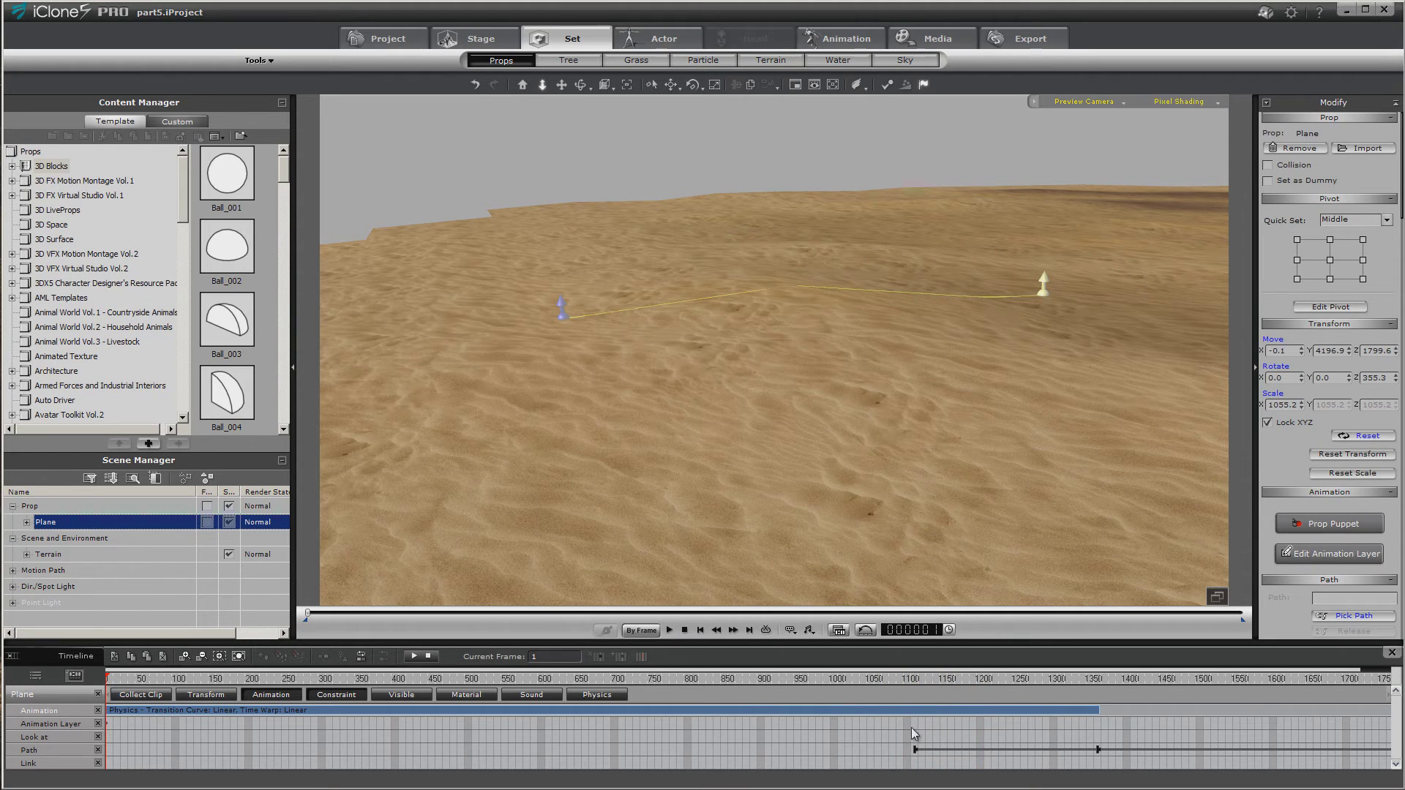
left_click(830, 713)
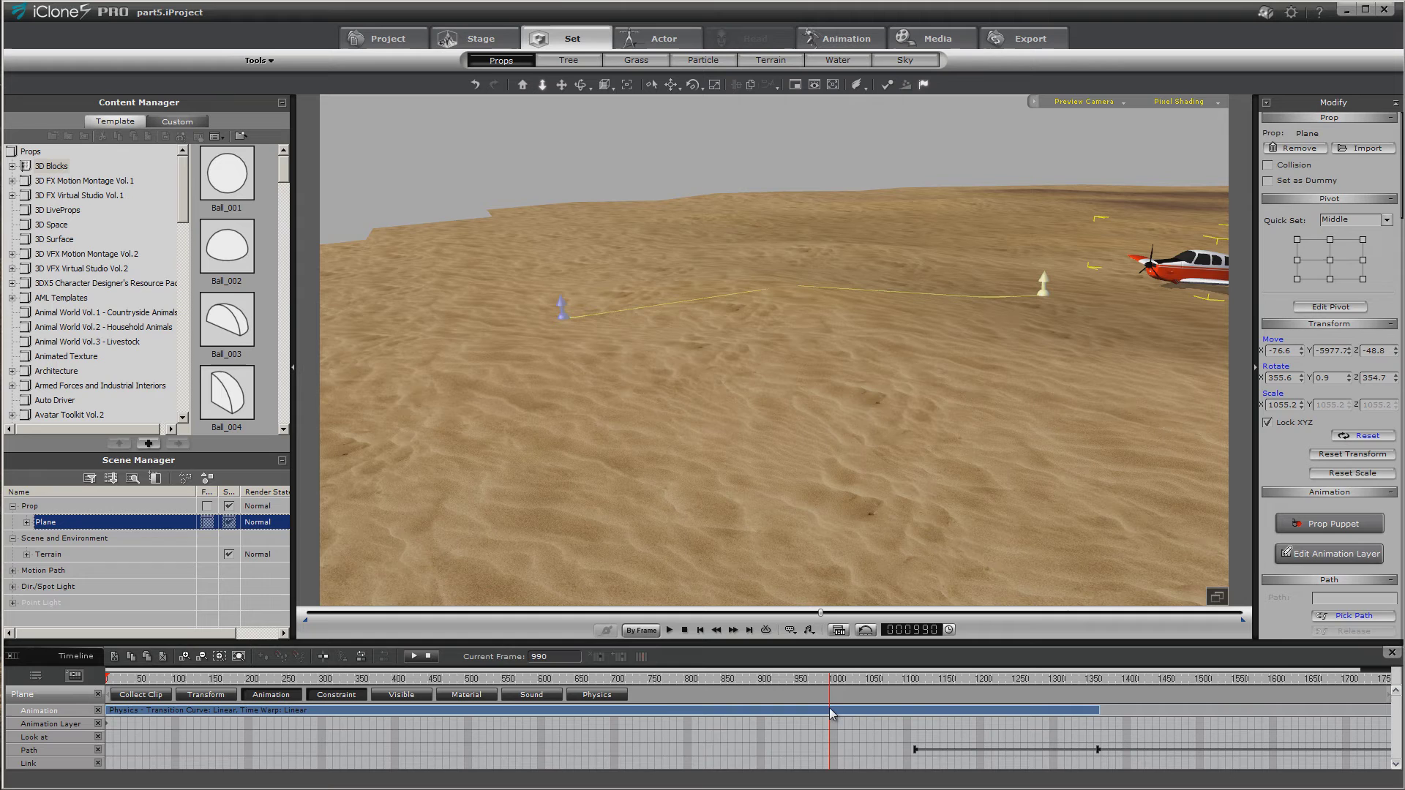
left_click(669, 630)
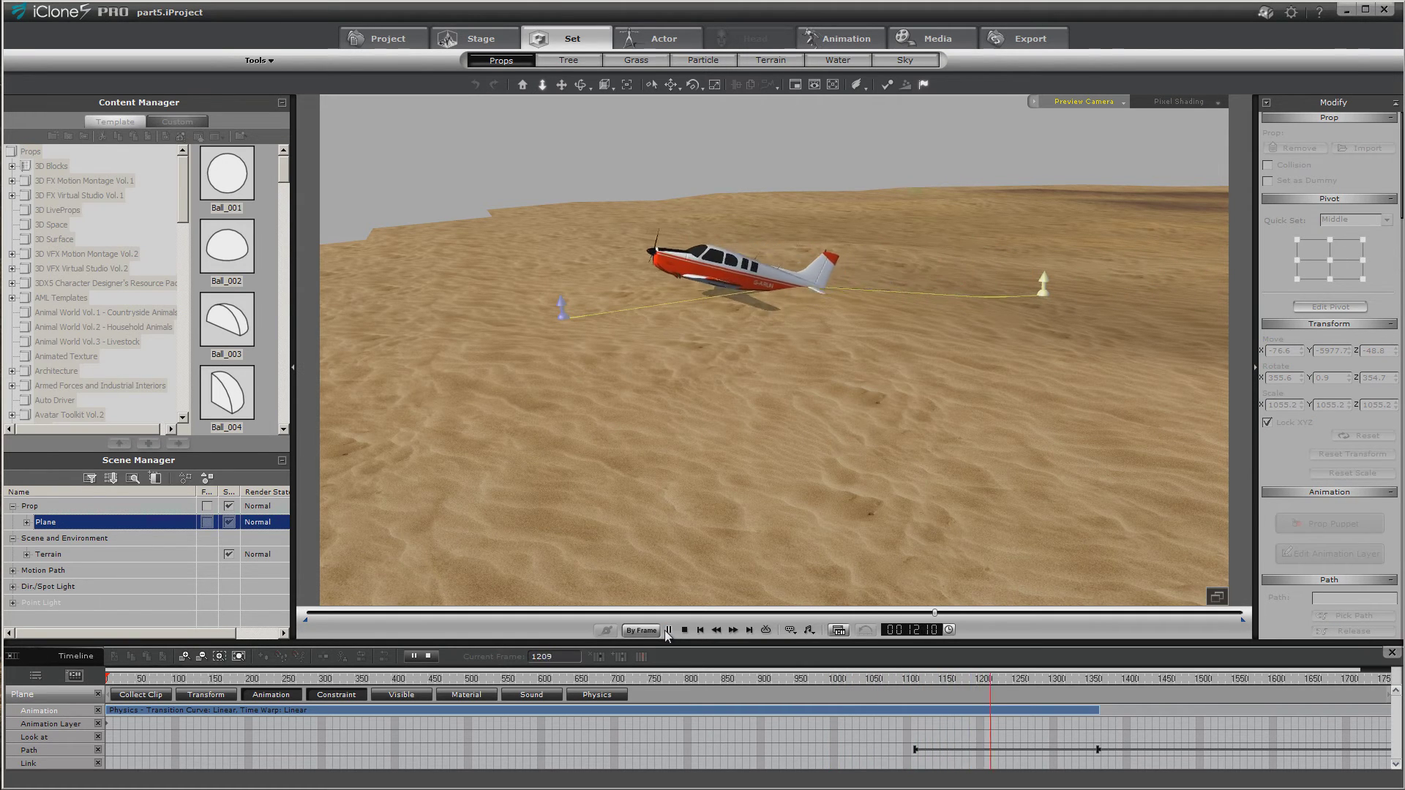
left_click(668, 630)
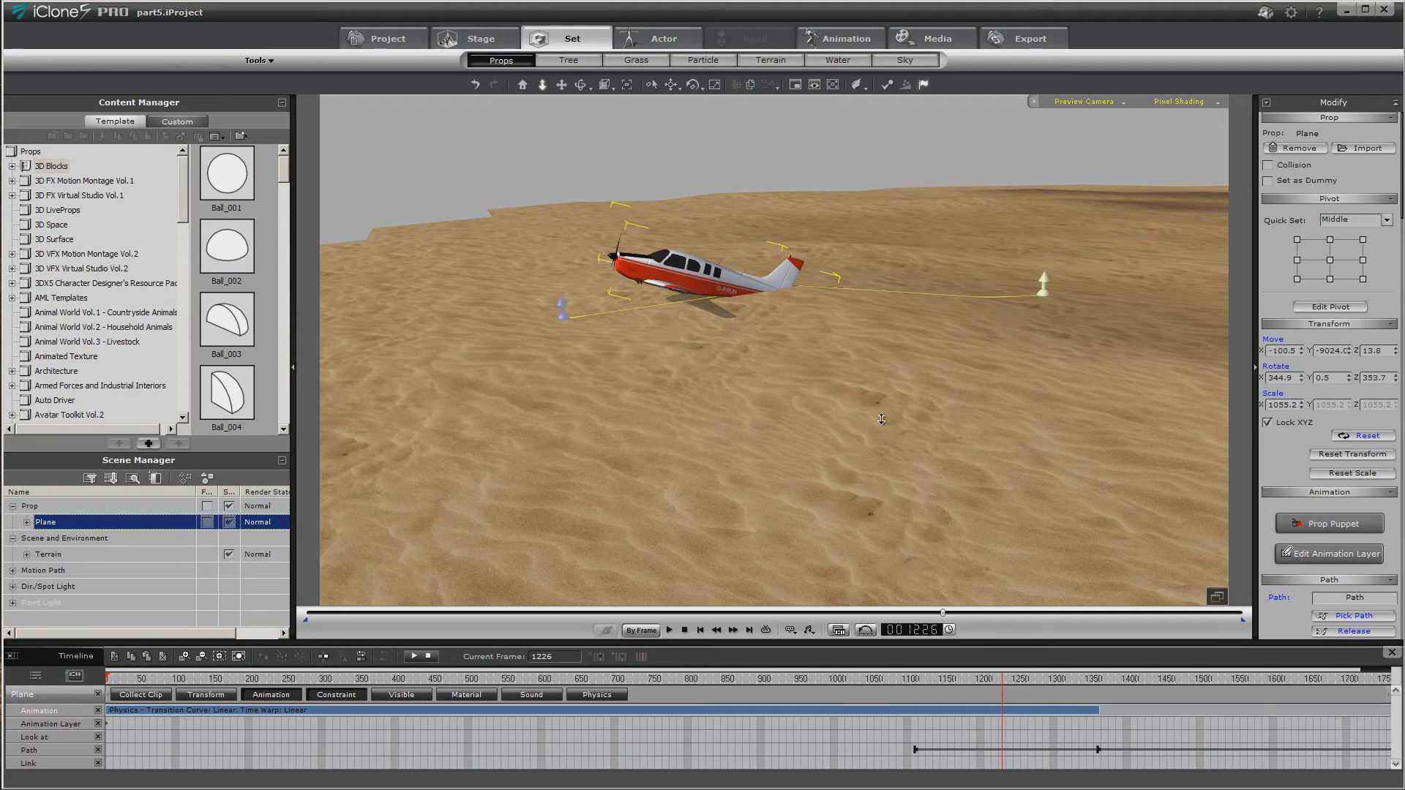
left_click(882, 711)
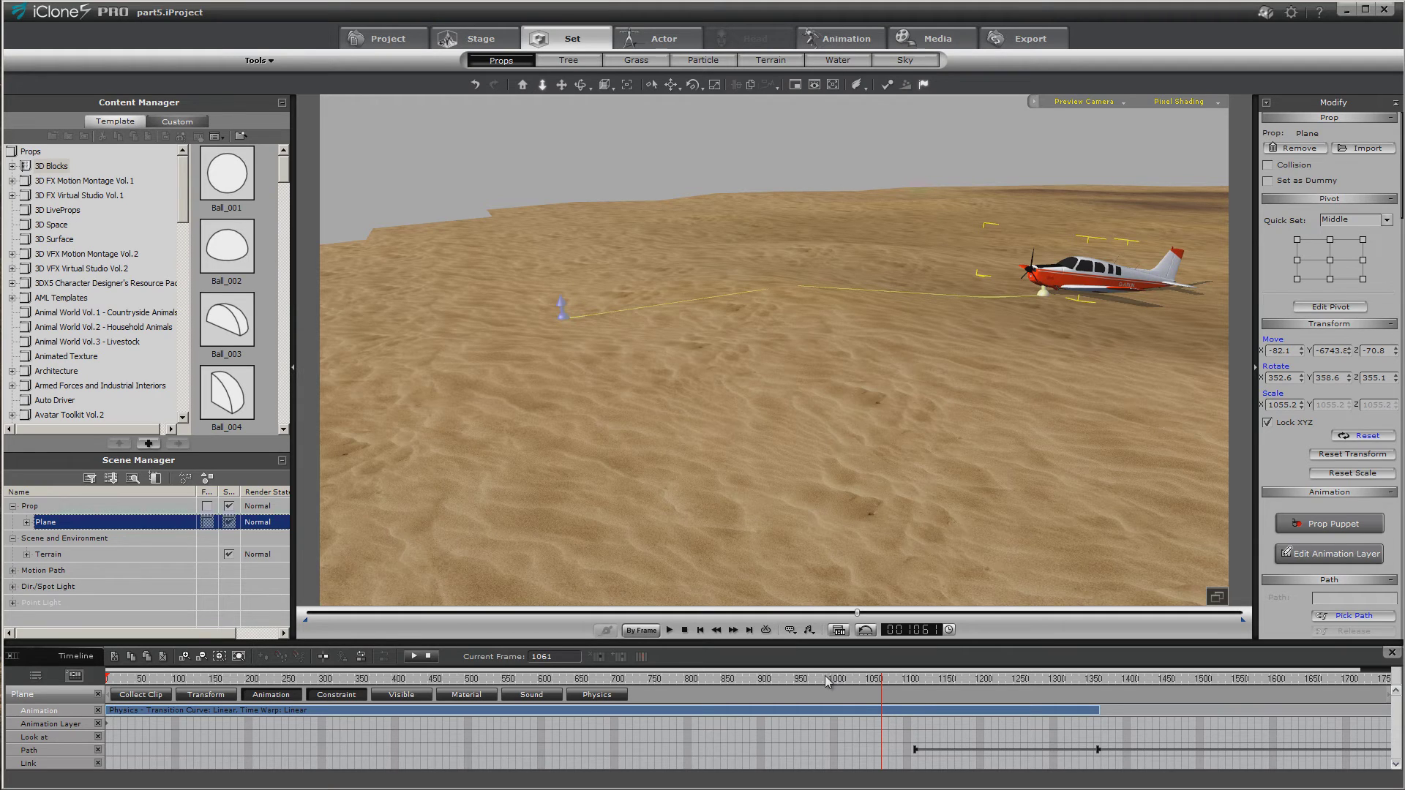
left_click(668, 630)
Play the animation through to the end and hide the timeline
left_click(684, 630)
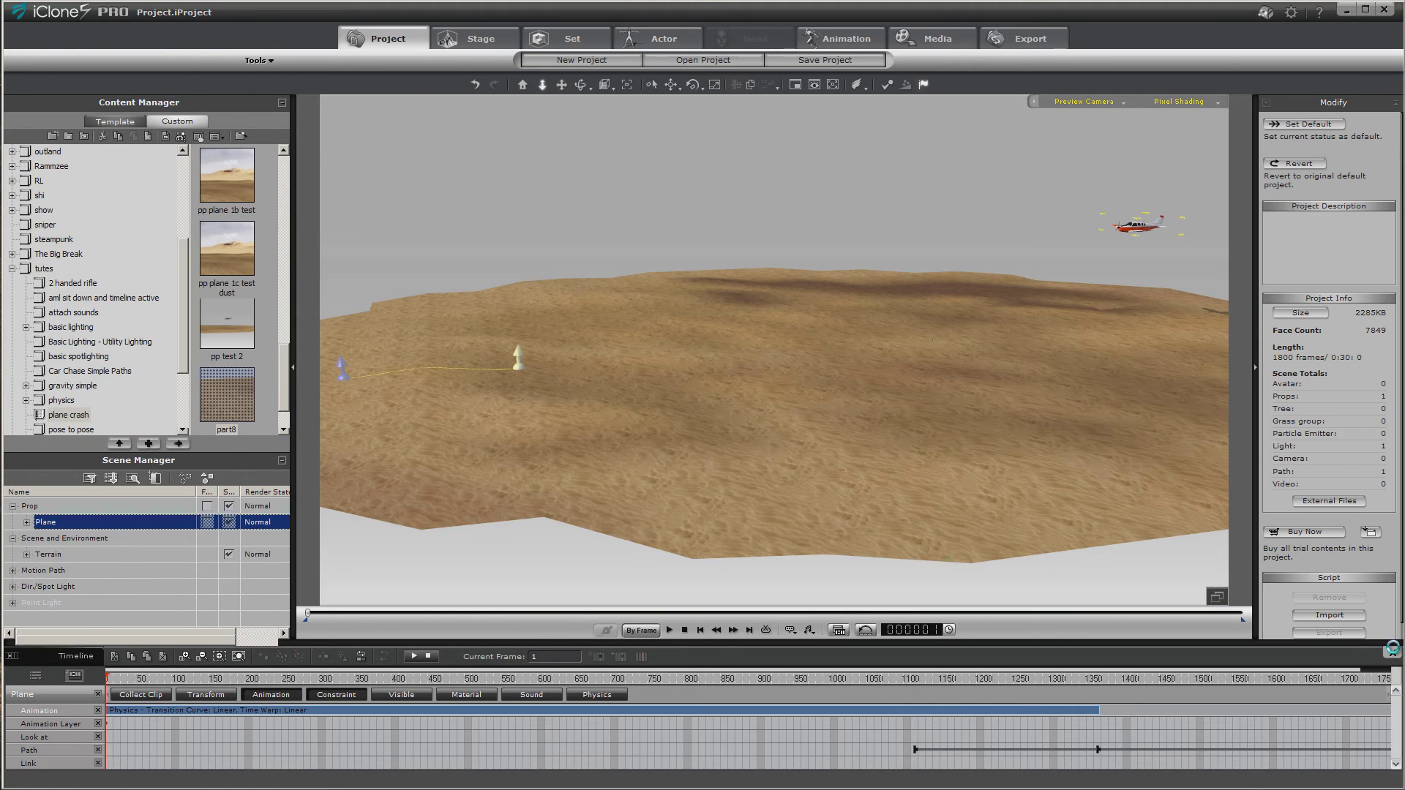
left_click(1393, 651)
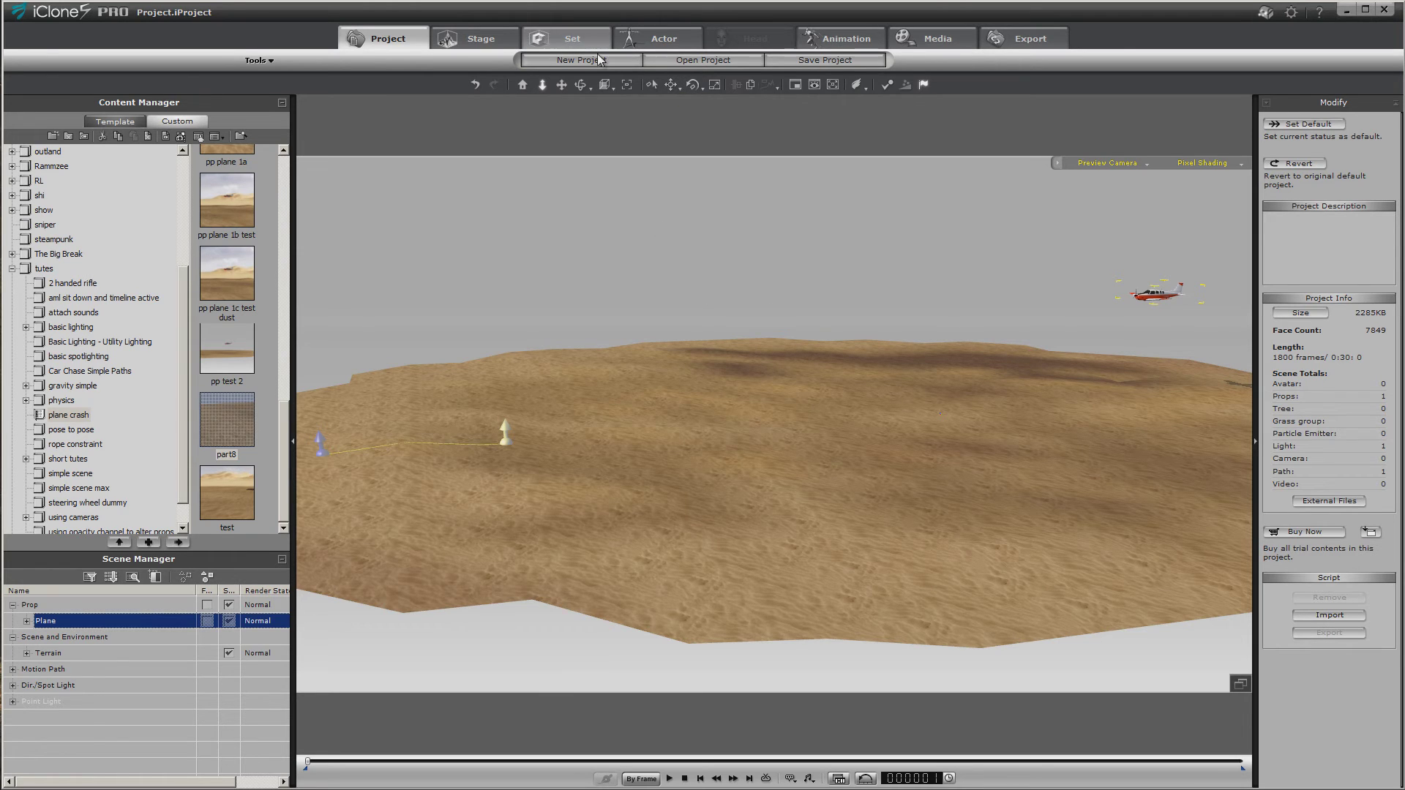
Add a Box_001 3D block from the Props library and set it as a dummy
left_click(844, 448)
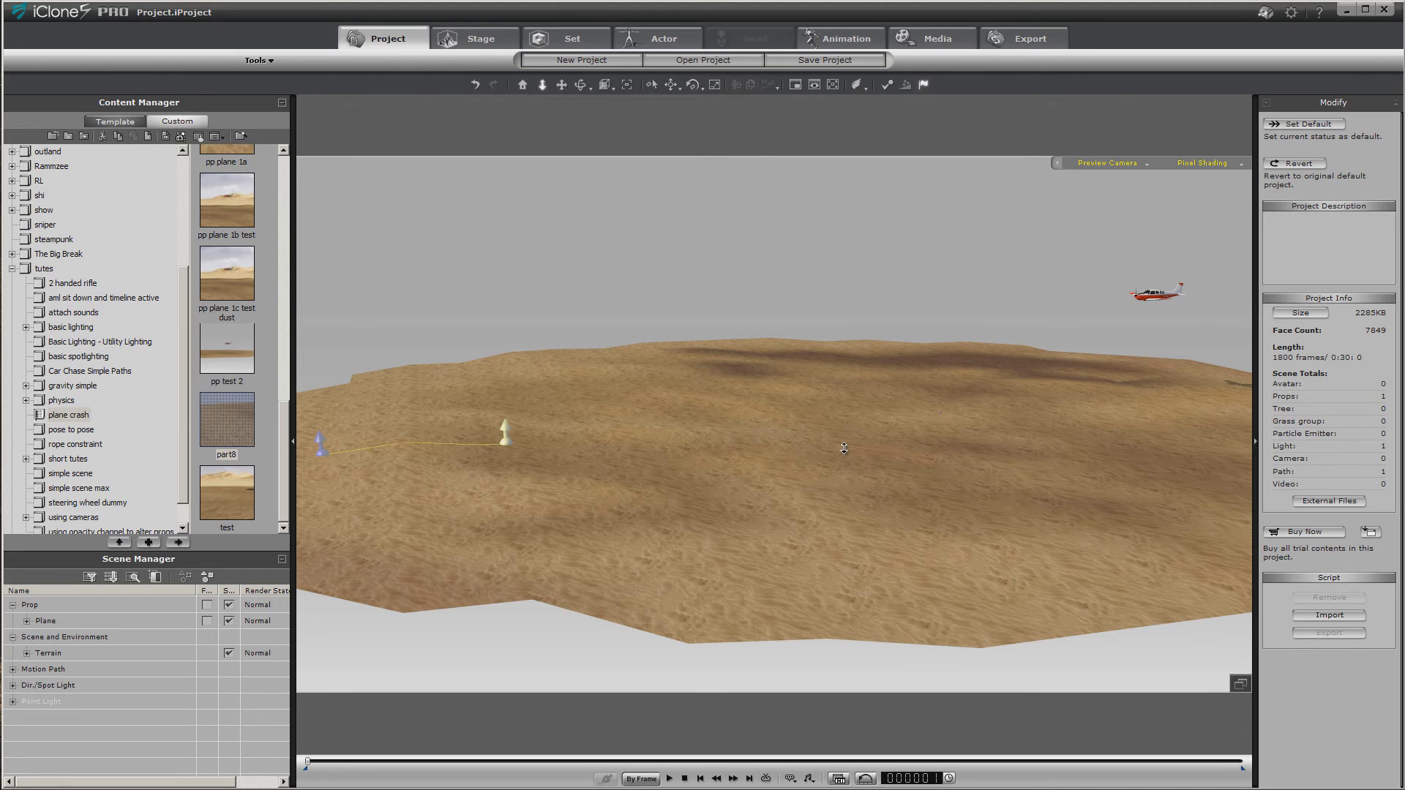
left_click(570, 38)
left_click(704, 63)
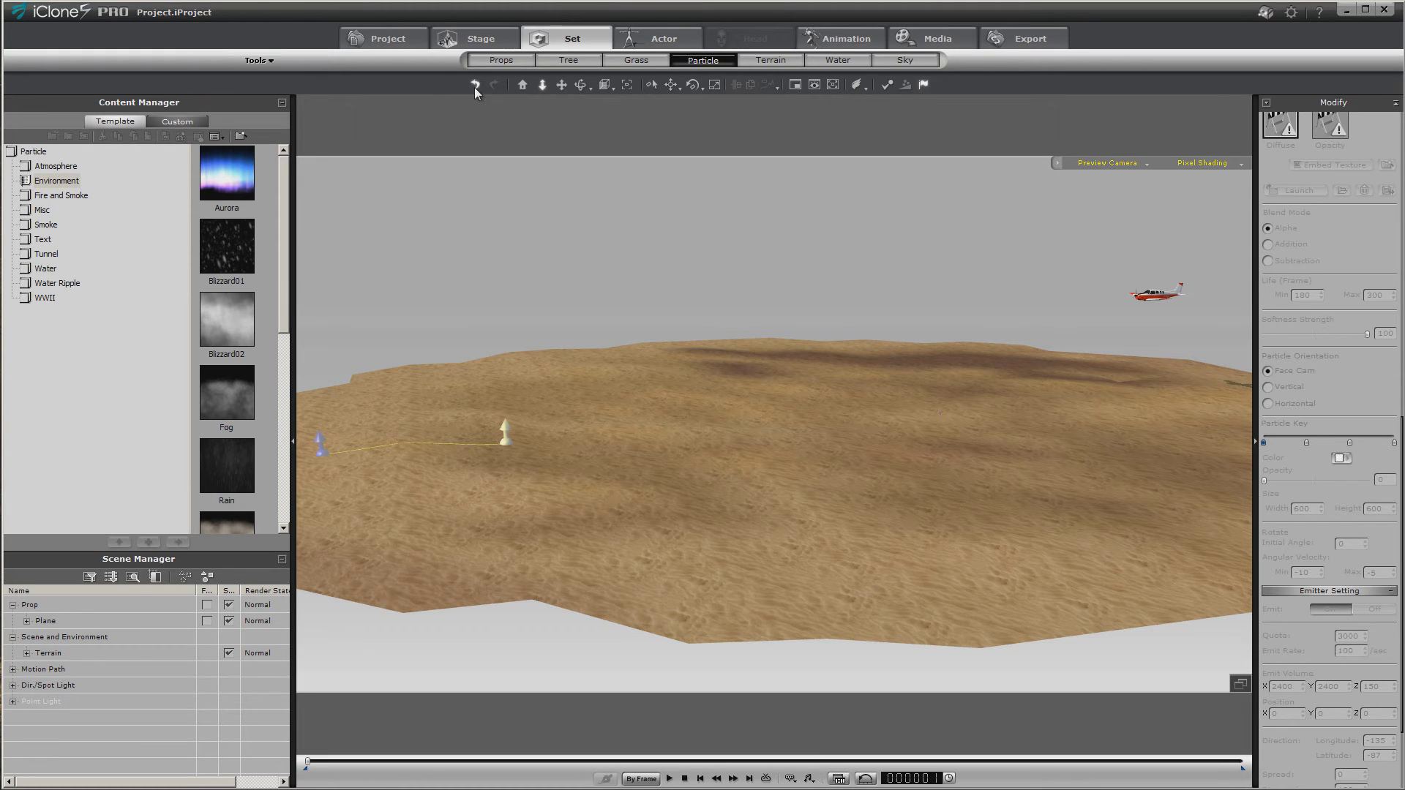
left_click(497, 61)
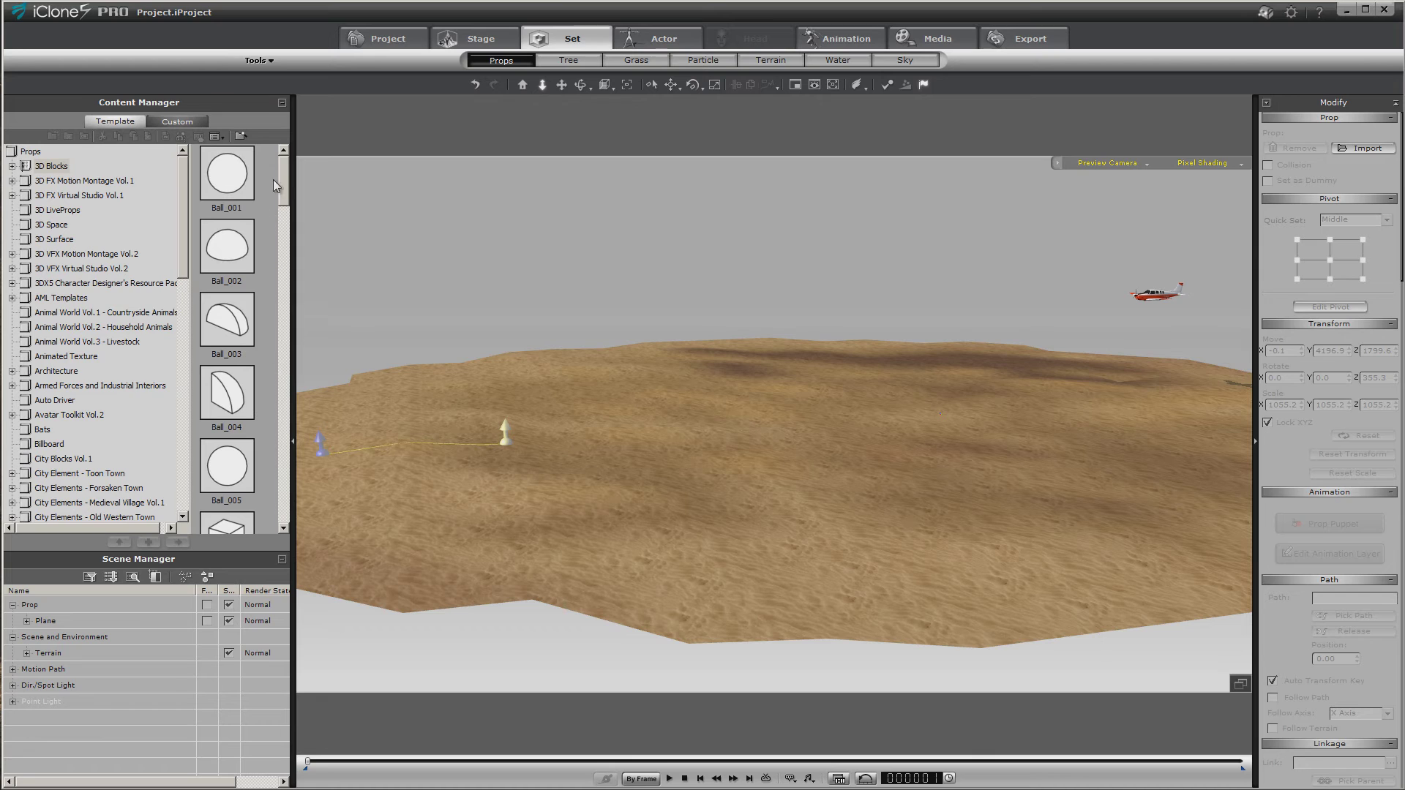
scroll(284, 167, "down", 3)
double_click(227, 305)
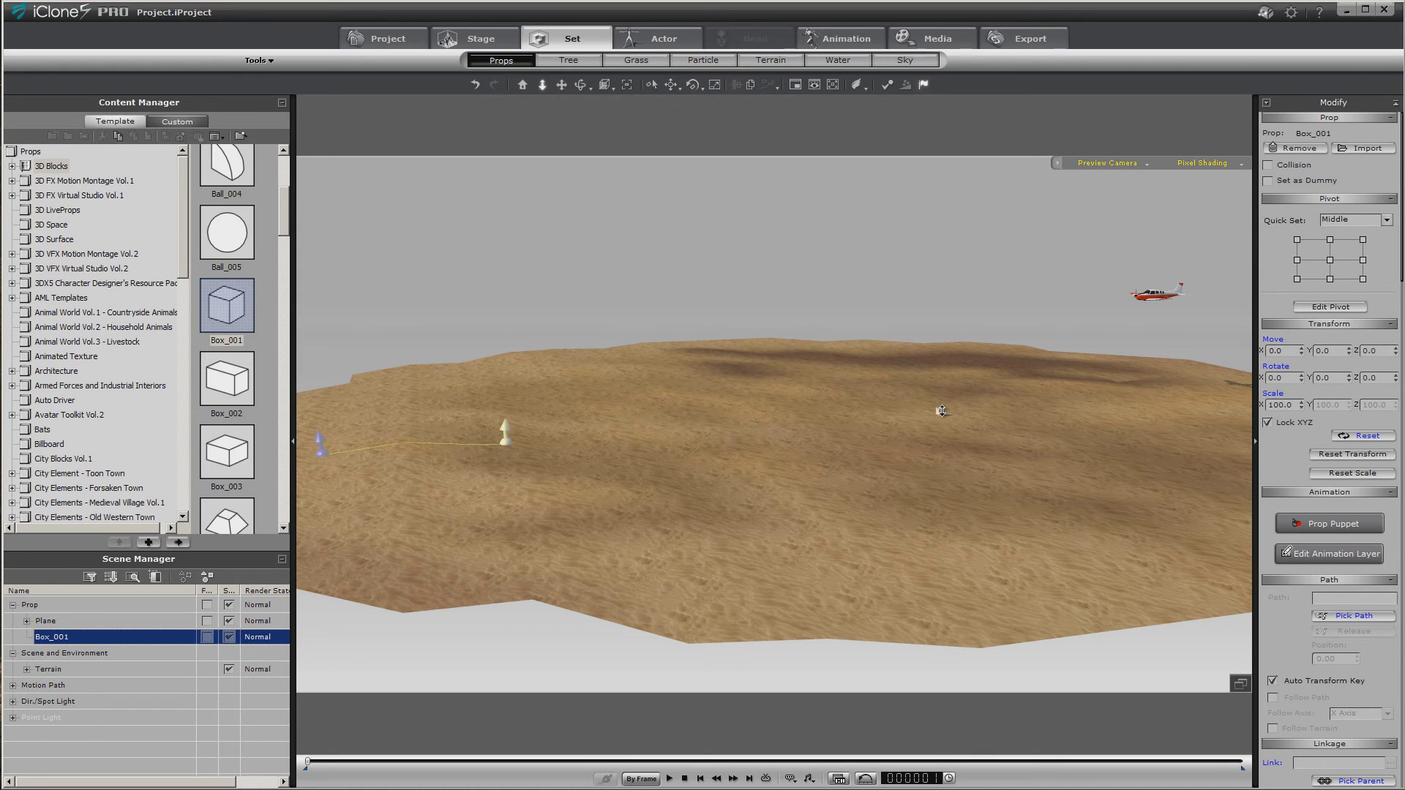
left_click(1268, 180)
Add a Sand Storm01 emitter from the Particle library
left_click(680, 61)
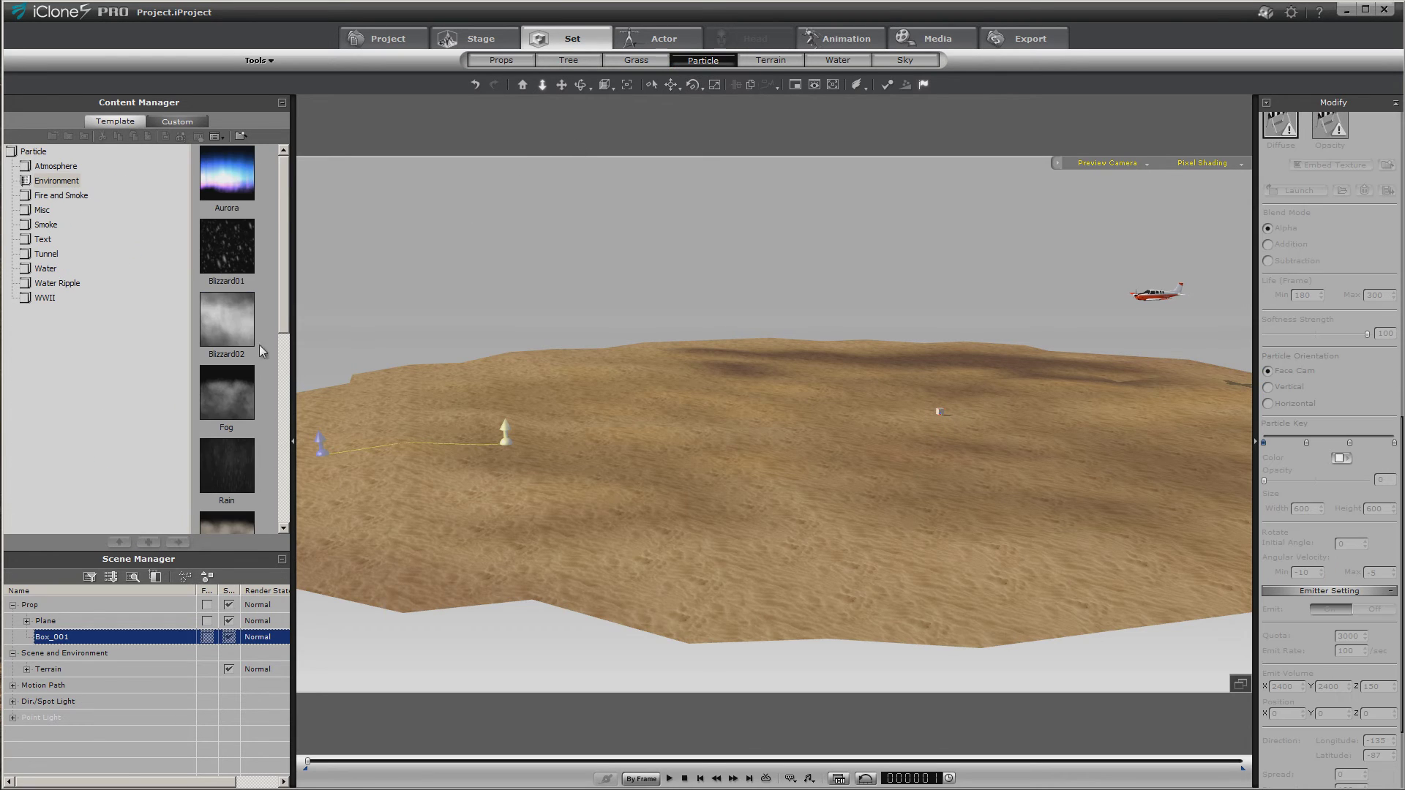
left_click_drag(288, 301, 293, 372)
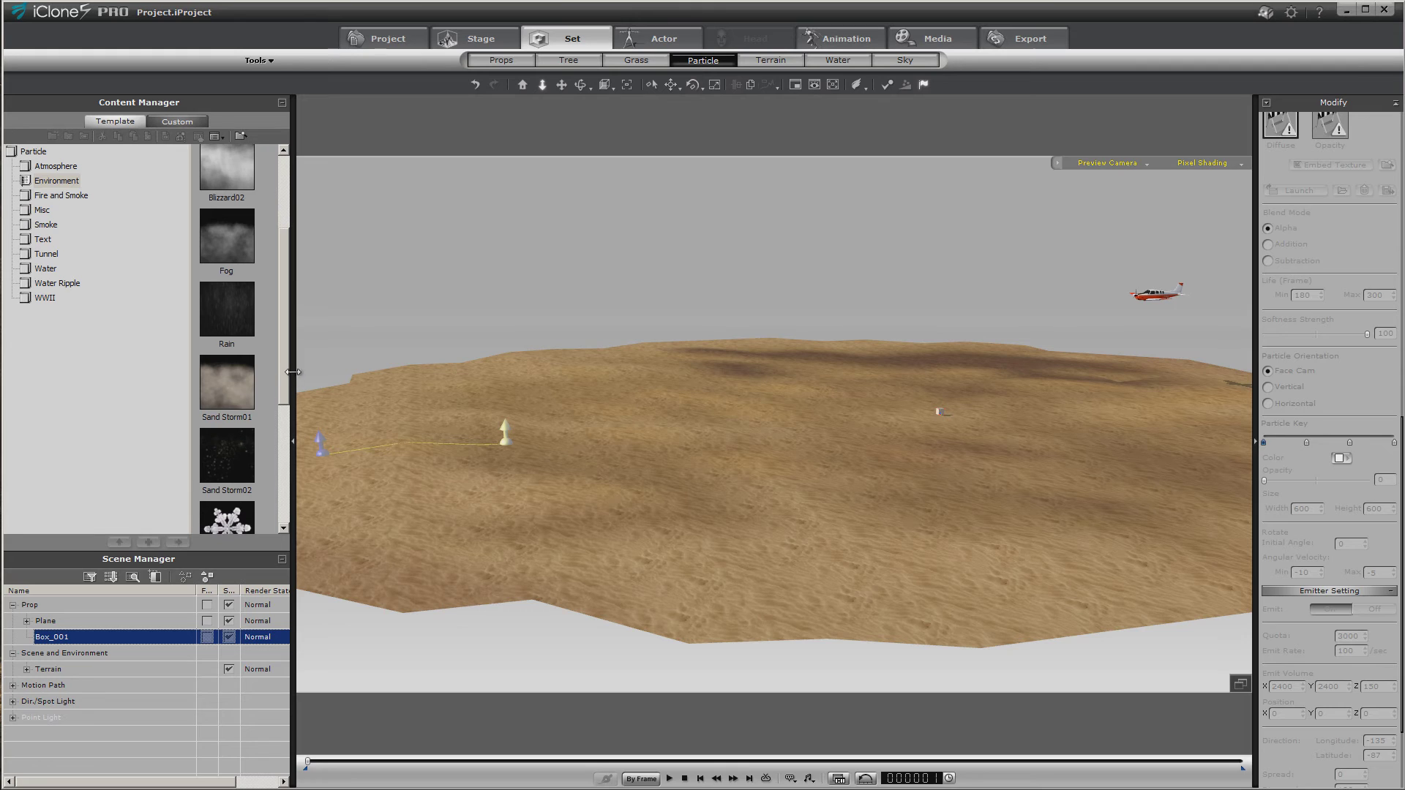
double_click(227, 404)
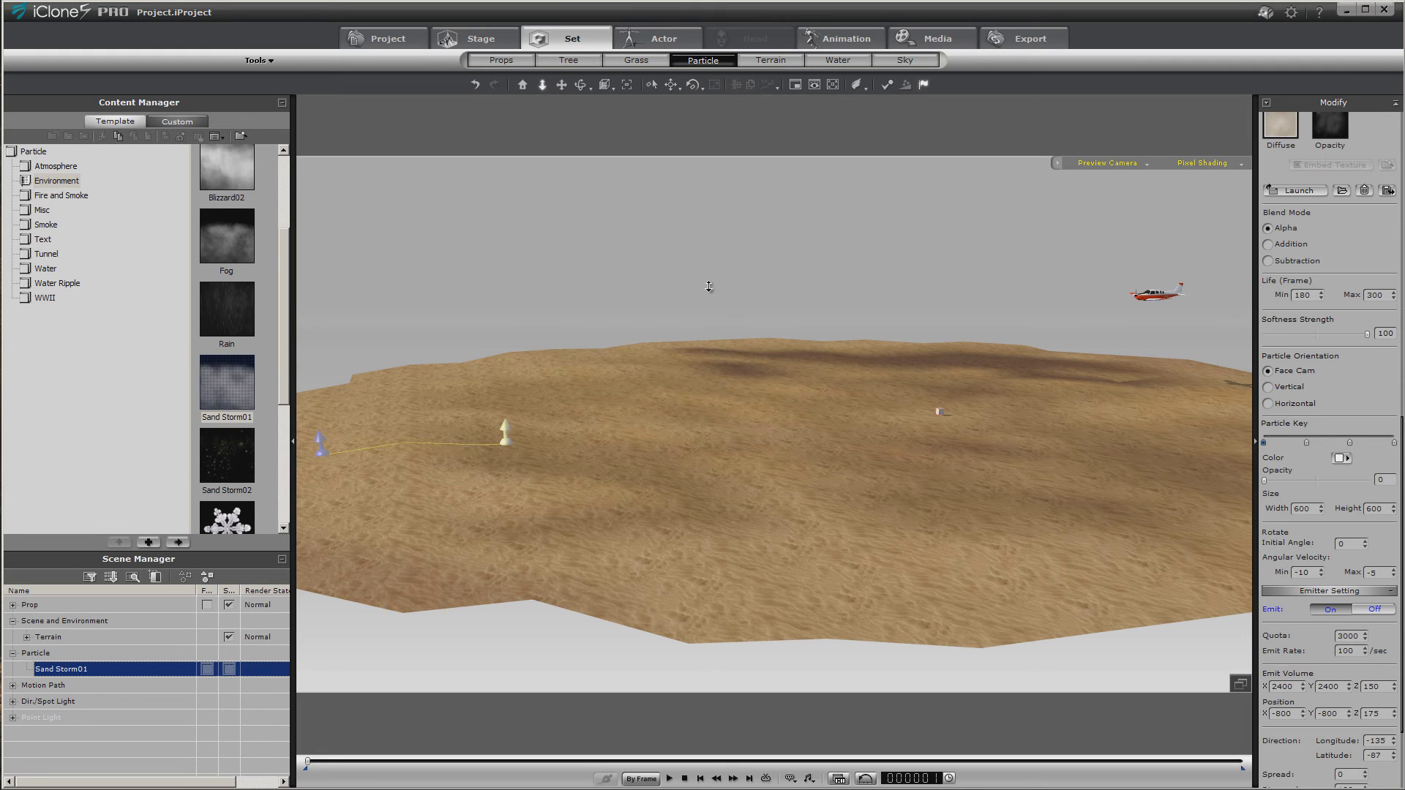
Set the Sand Storm01 position to 0, 0, 0 and make it visible in Scene Manager
scroll(1400, 460, "down", 3)
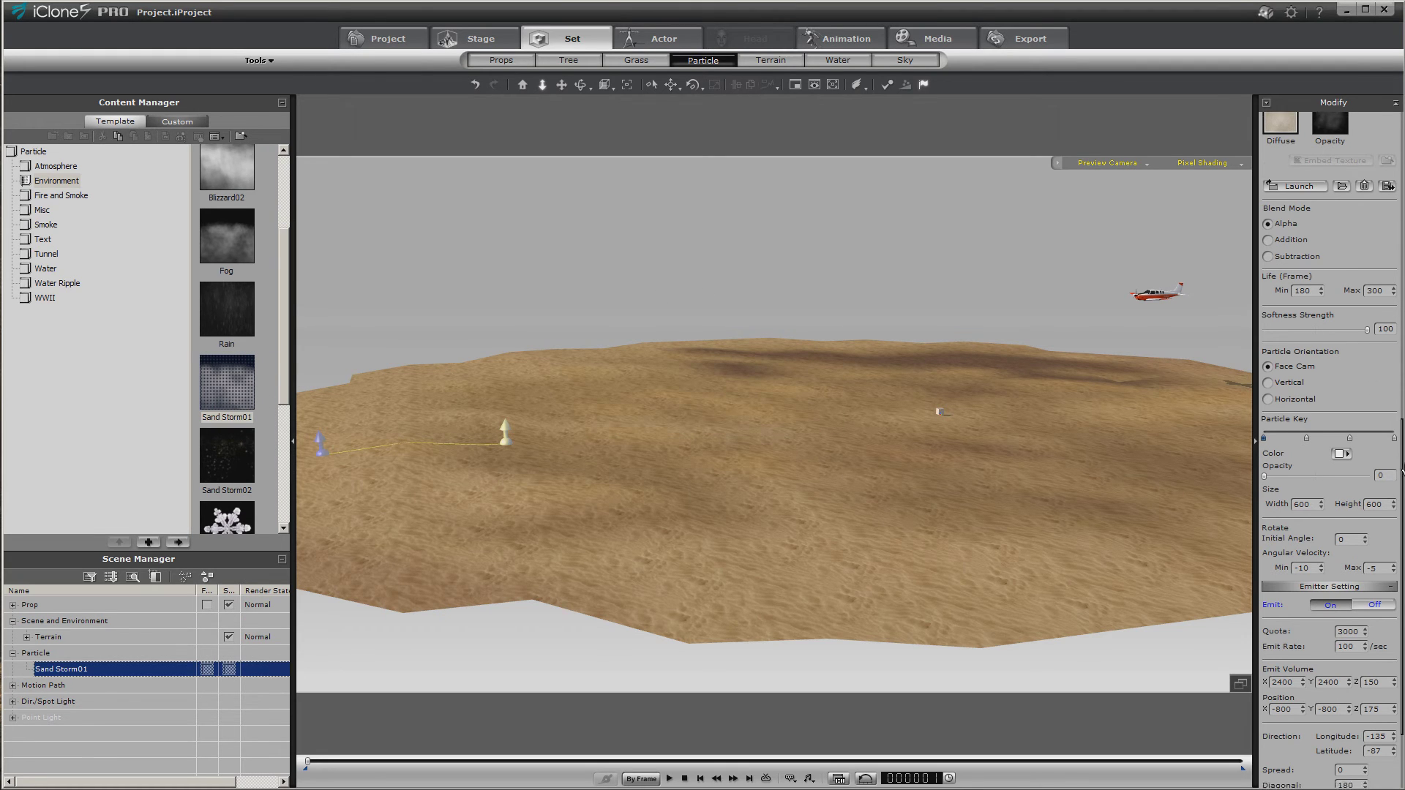
left_click_drag(1385, 593, 1293, 605)
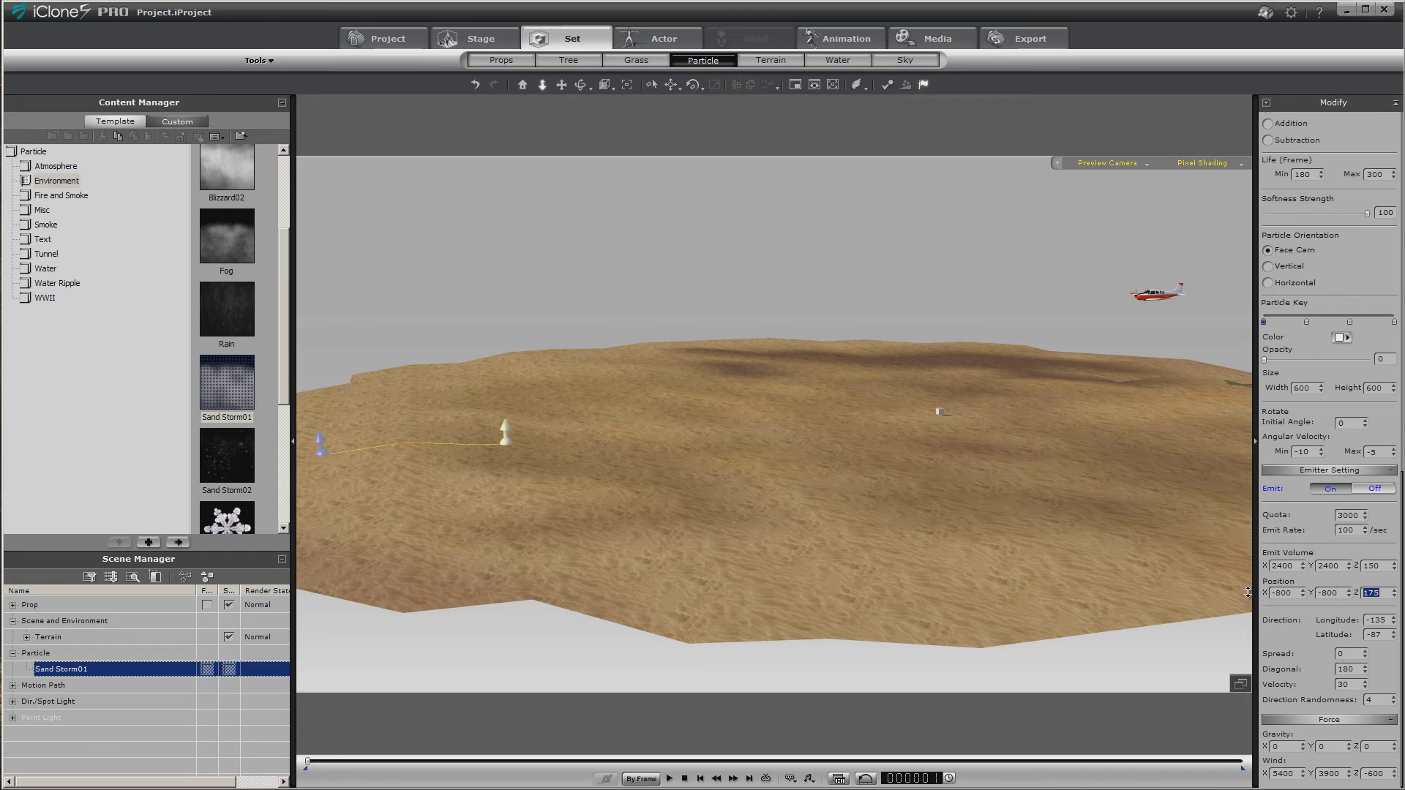
type("0")
key("shift+Tab")
type("0")
key("shift+Tab")
type("0")
left_click(1331, 593)
left_click(230, 669)
Attach Sand Storm01 emitter copies to Box_001 via Pick Parent, then select Box_001
left_click_drag(1400, 492, 1398, 335)
left_click(1355, 233)
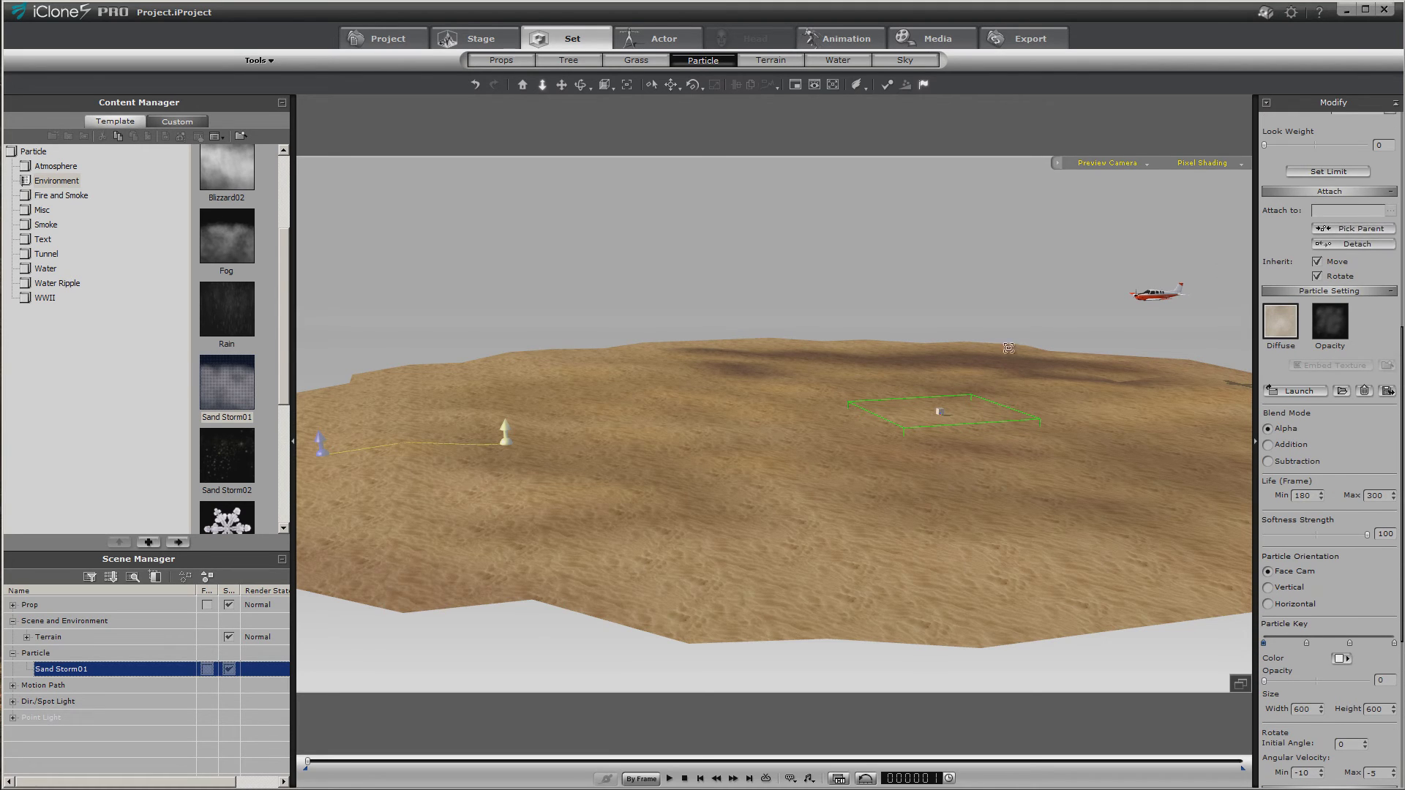
left_click(940, 410)
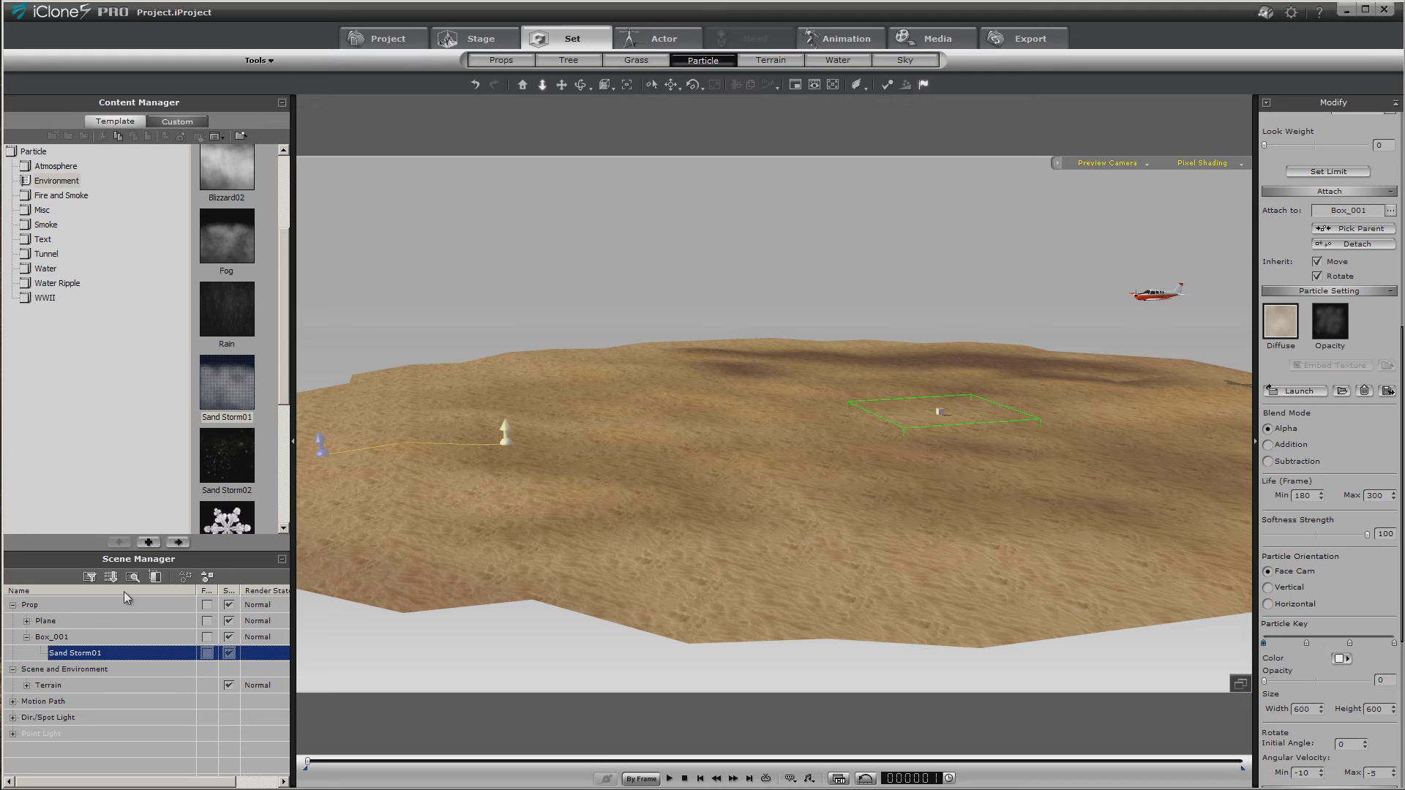
double_click(226, 395)
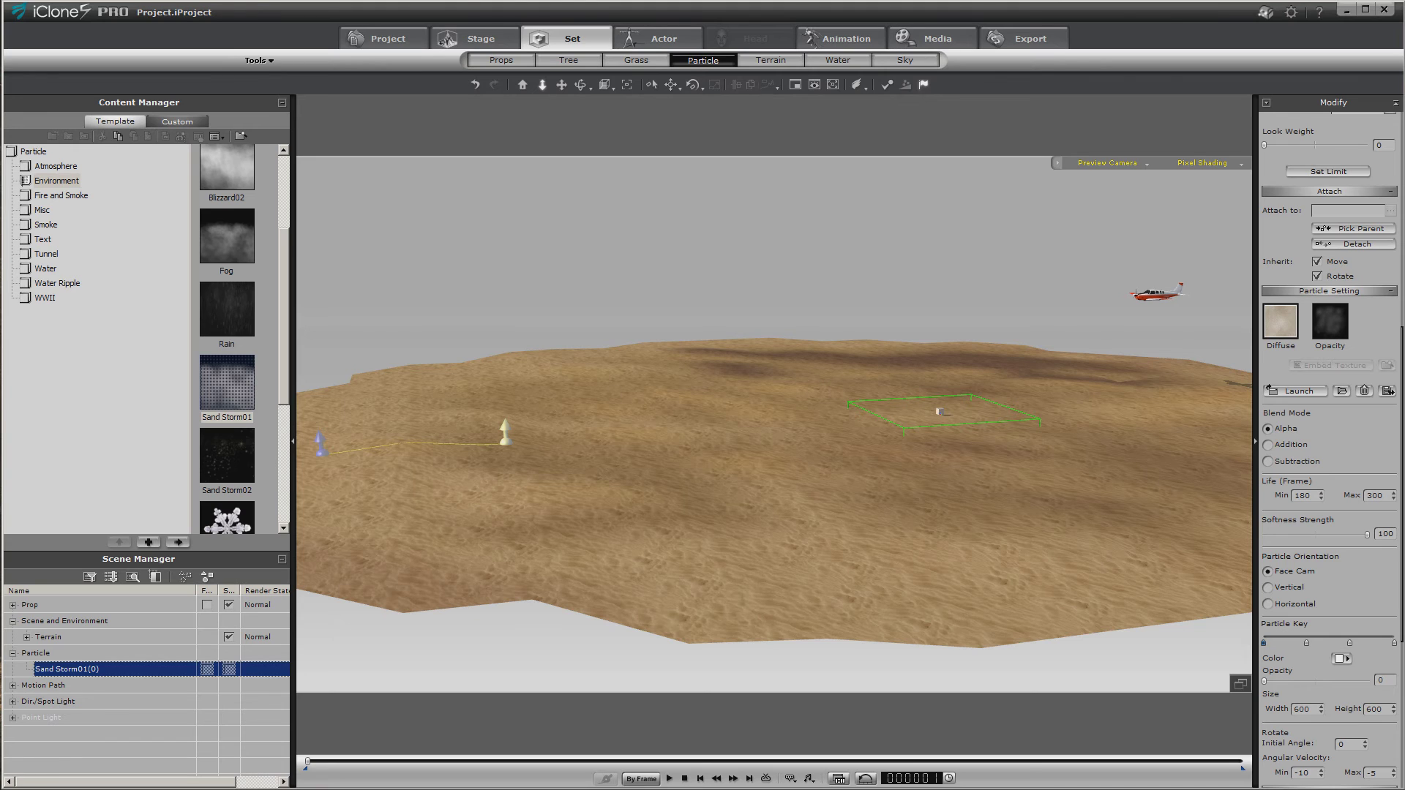
left_click(939, 411)
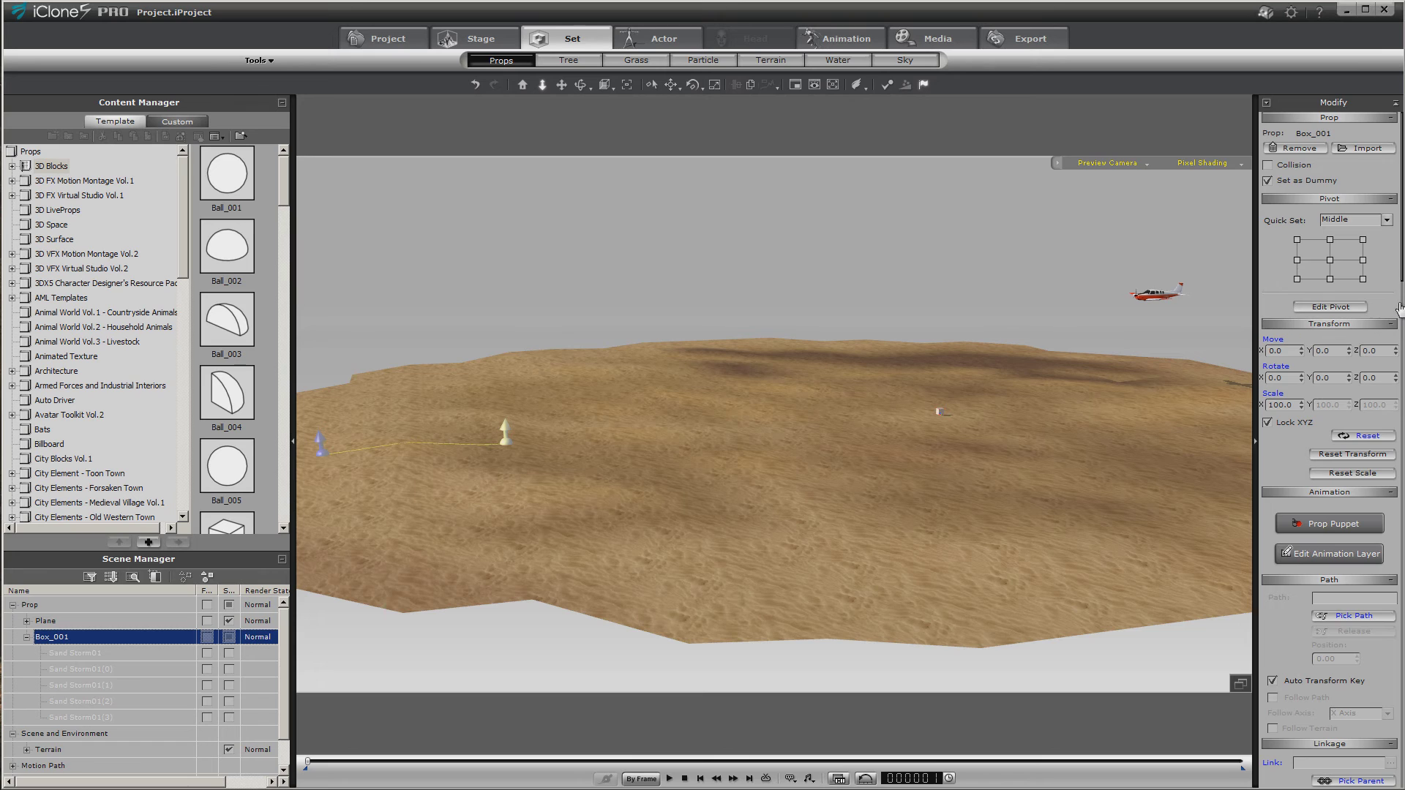
Attach Box_001 to the plane's glaze sub-node and raise it slightly above the plane
left_click_drag(1399, 249, 1398, 369)
left_click(1351, 538)
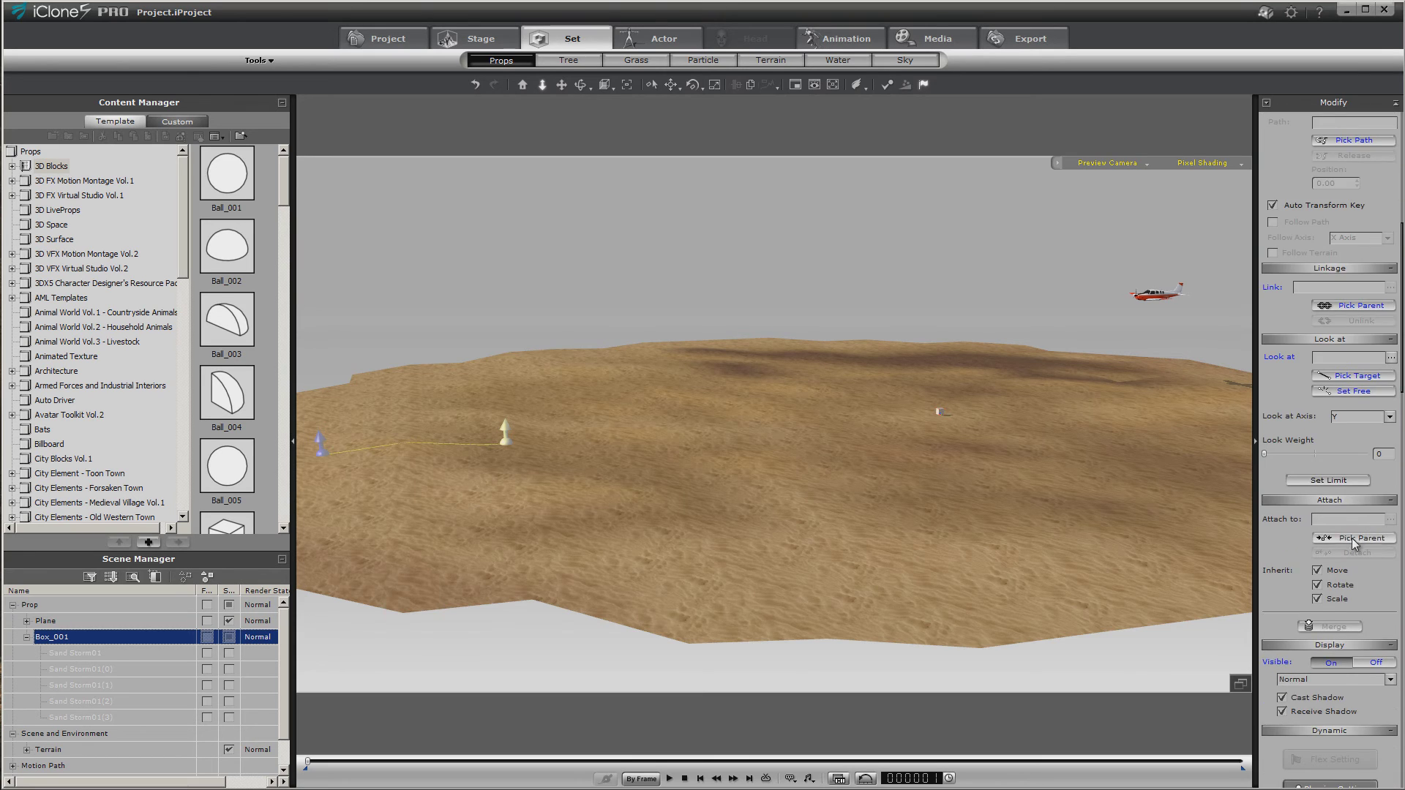
left_click(1146, 300)
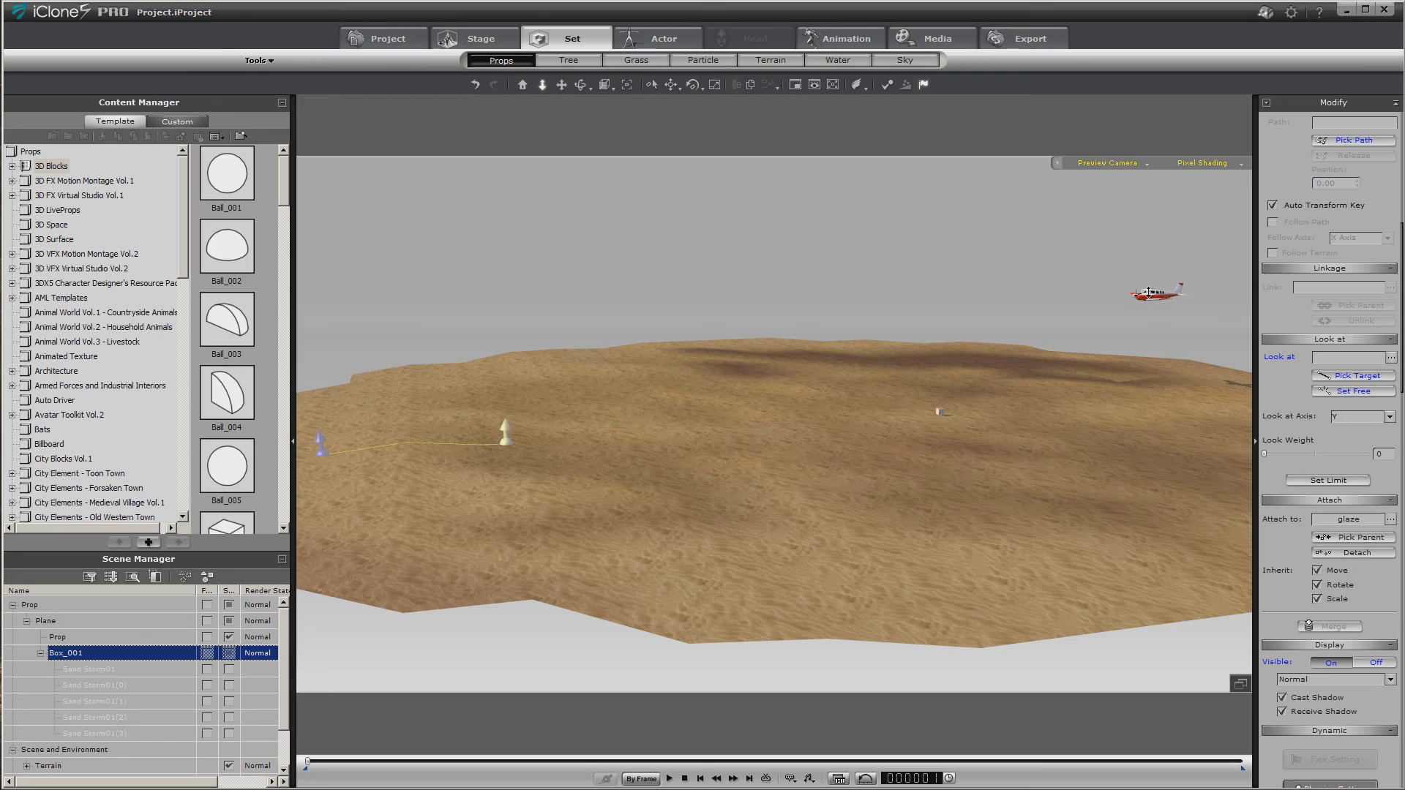
left_click(1390, 518)
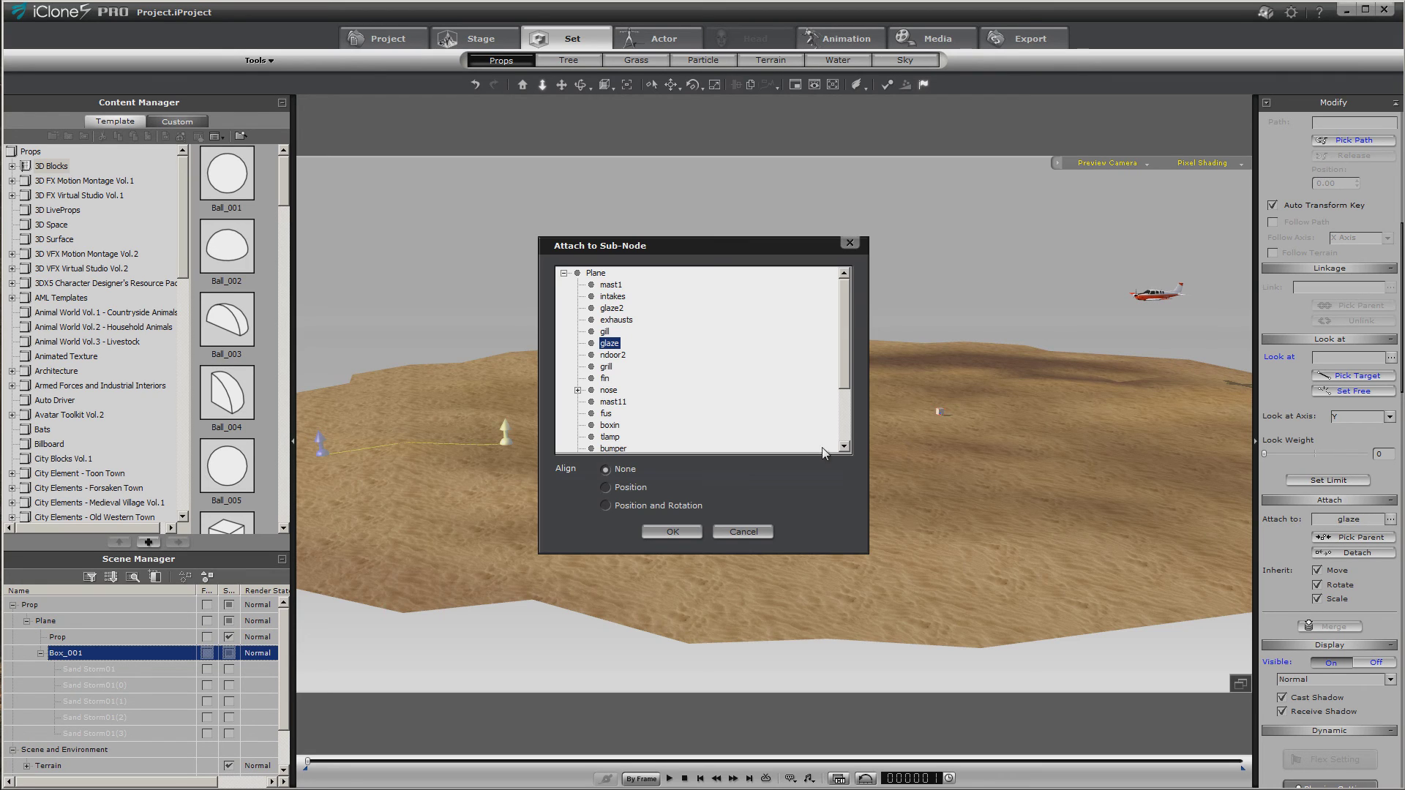
left_click(671, 532)
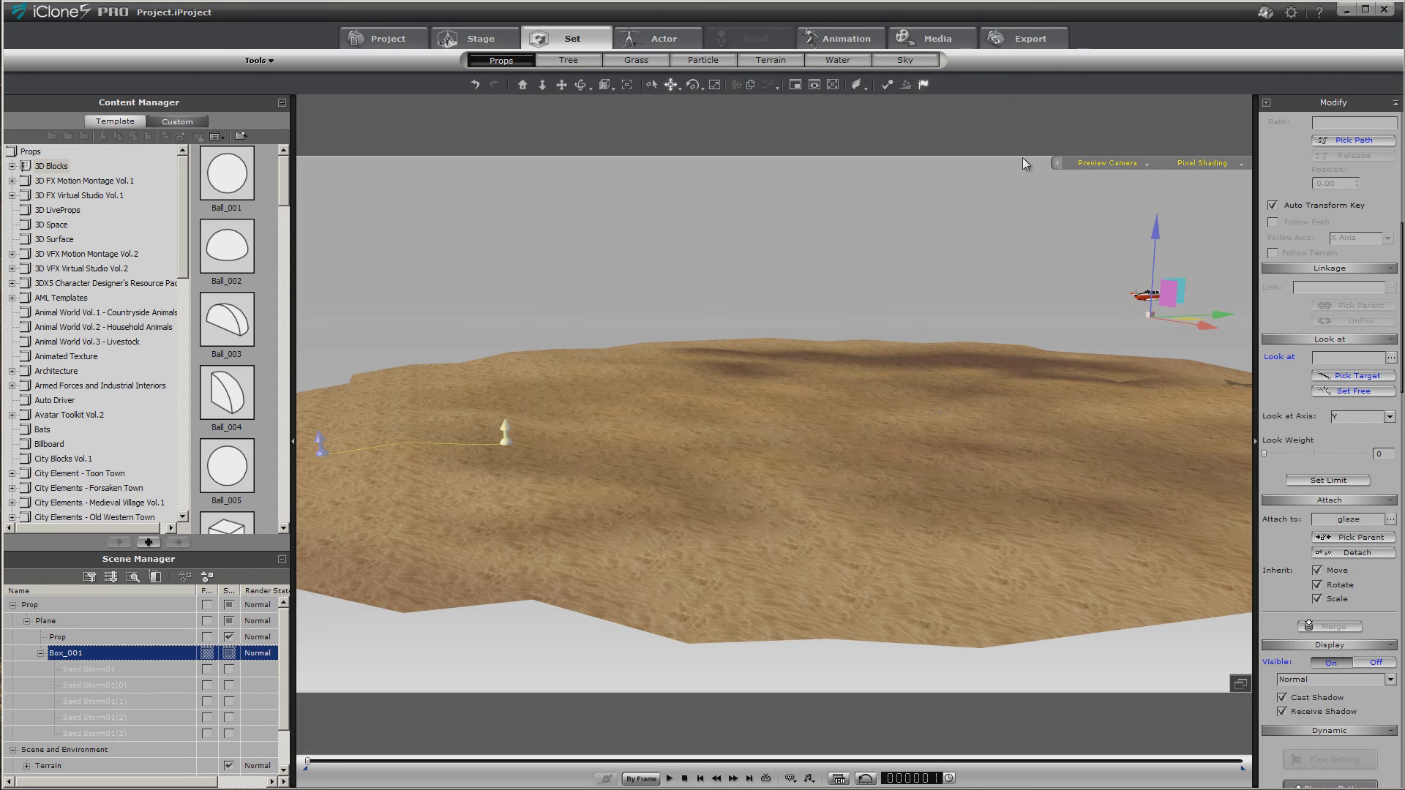
left_click_drag(1158, 235, 1159, 216)
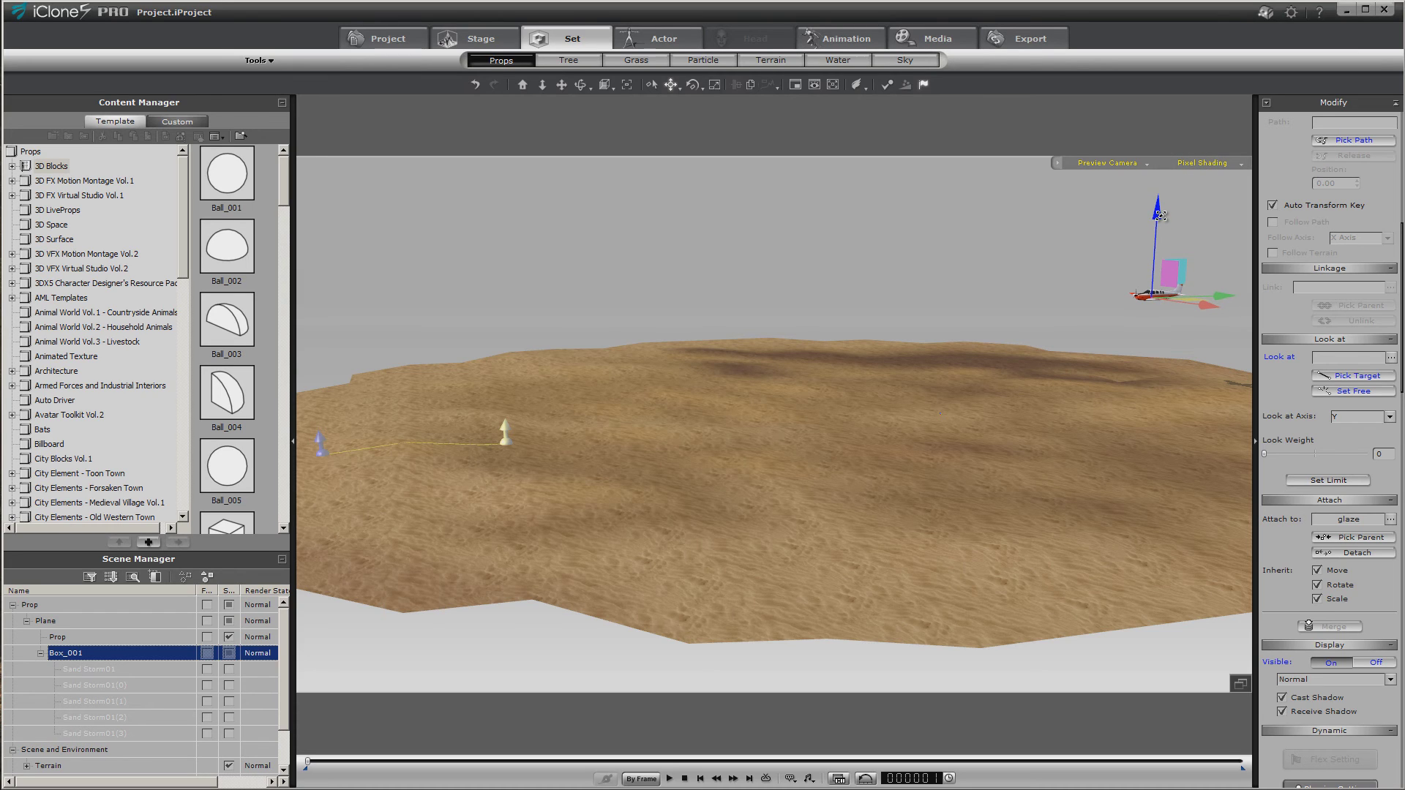
Preview the flight with the attached box, then select the Sand Storm01 emitter
left_click(670, 780)
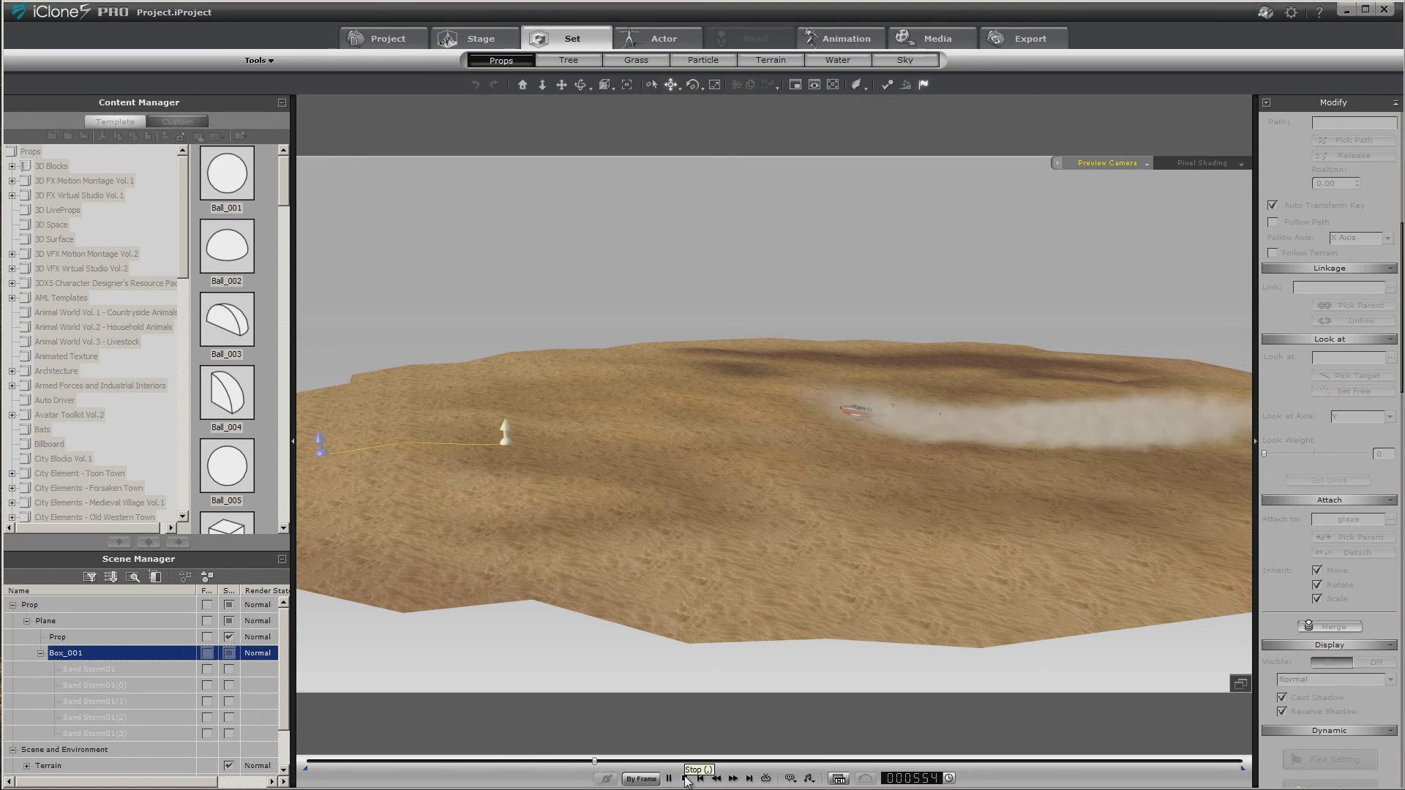
left_click(685, 778)
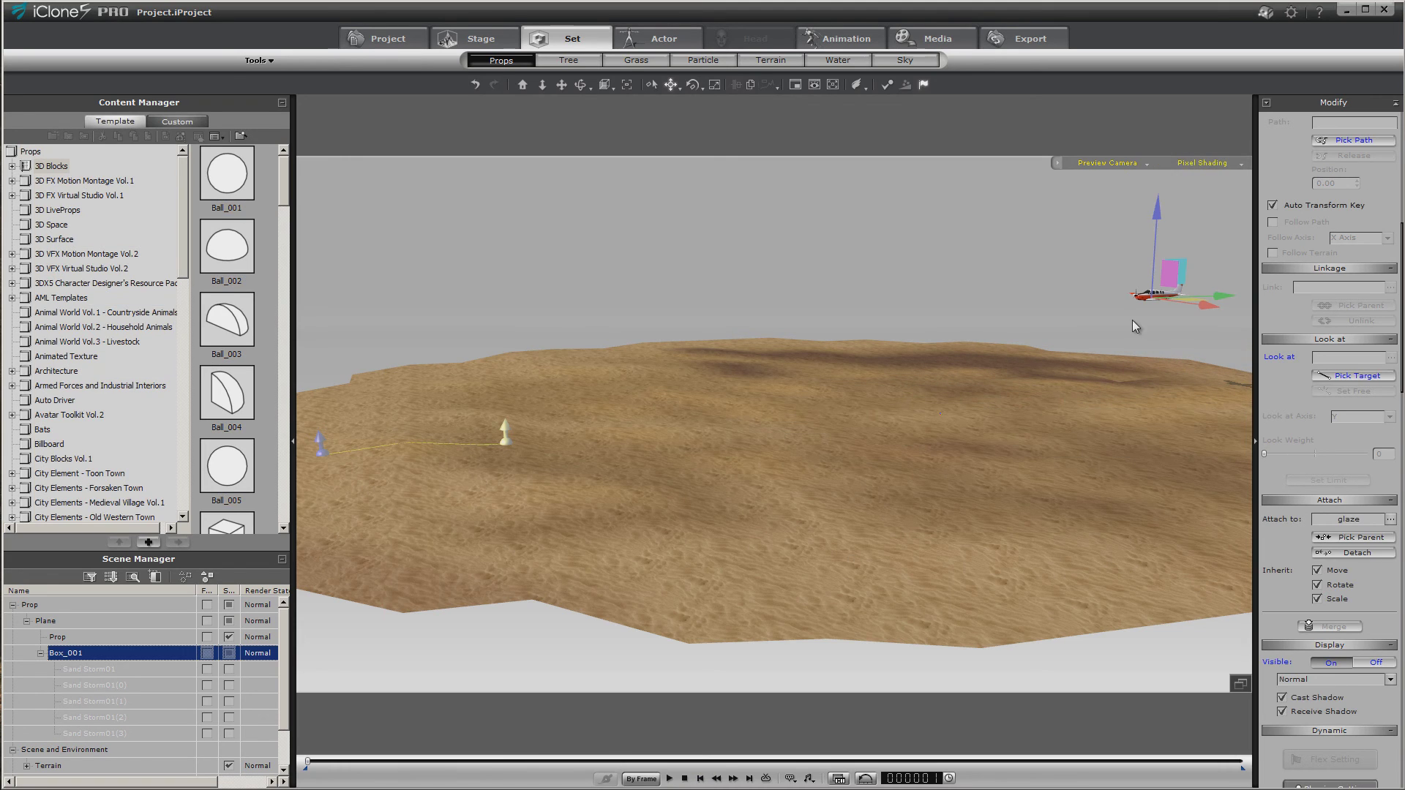
left_click(103, 669)
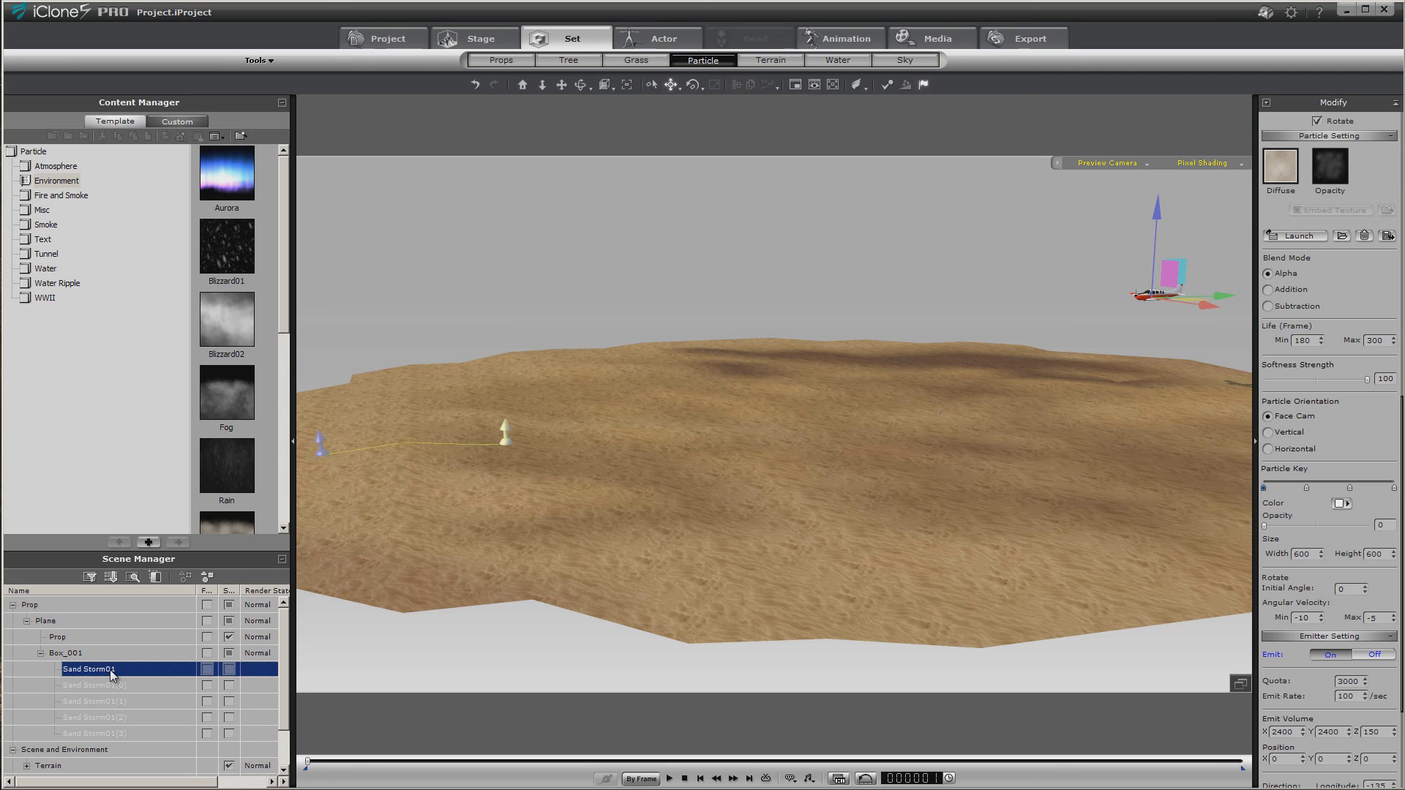
Set Emit to Off for Sand Storm01 through Sand Storm01(3) in Scene Manager
left_click(1372, 655)
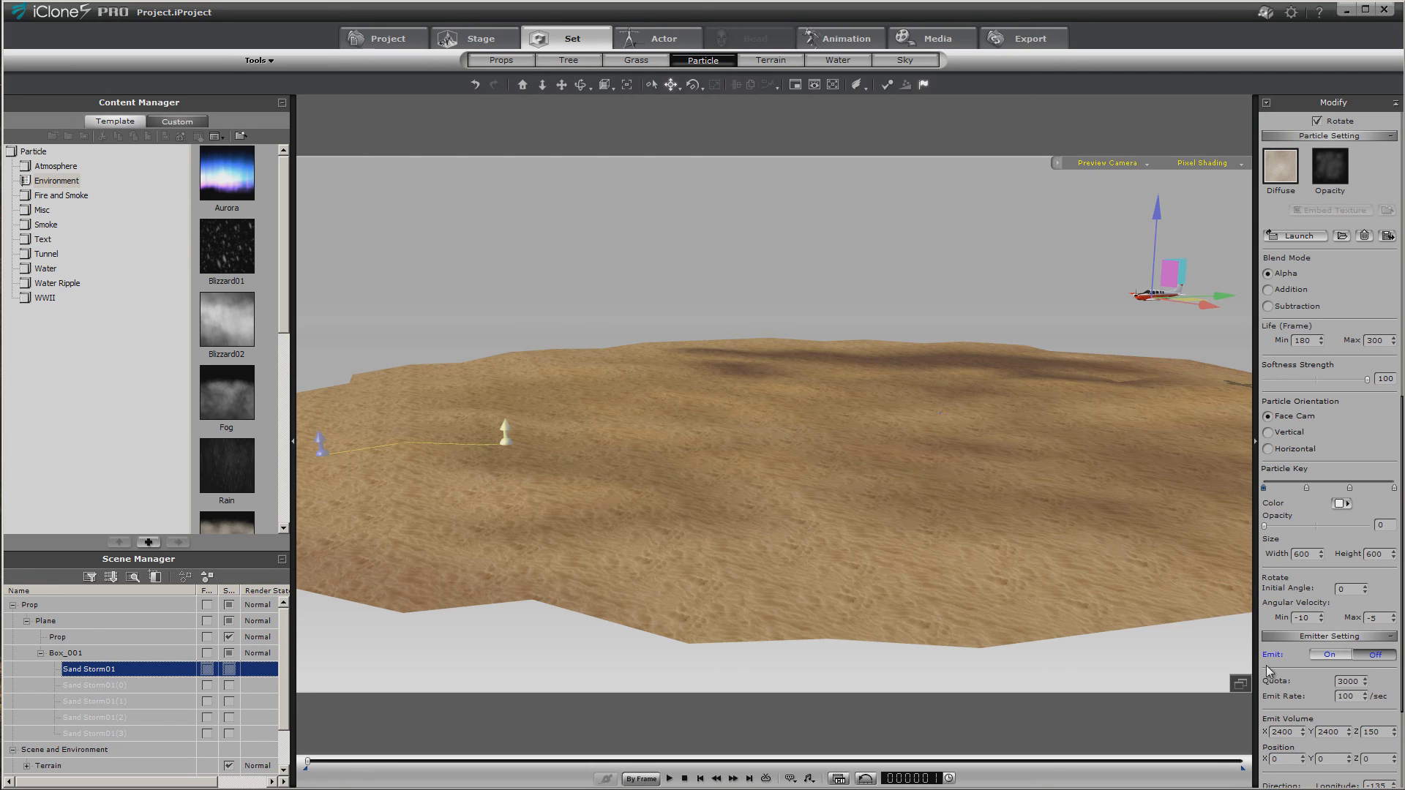
left_click(88, 685)
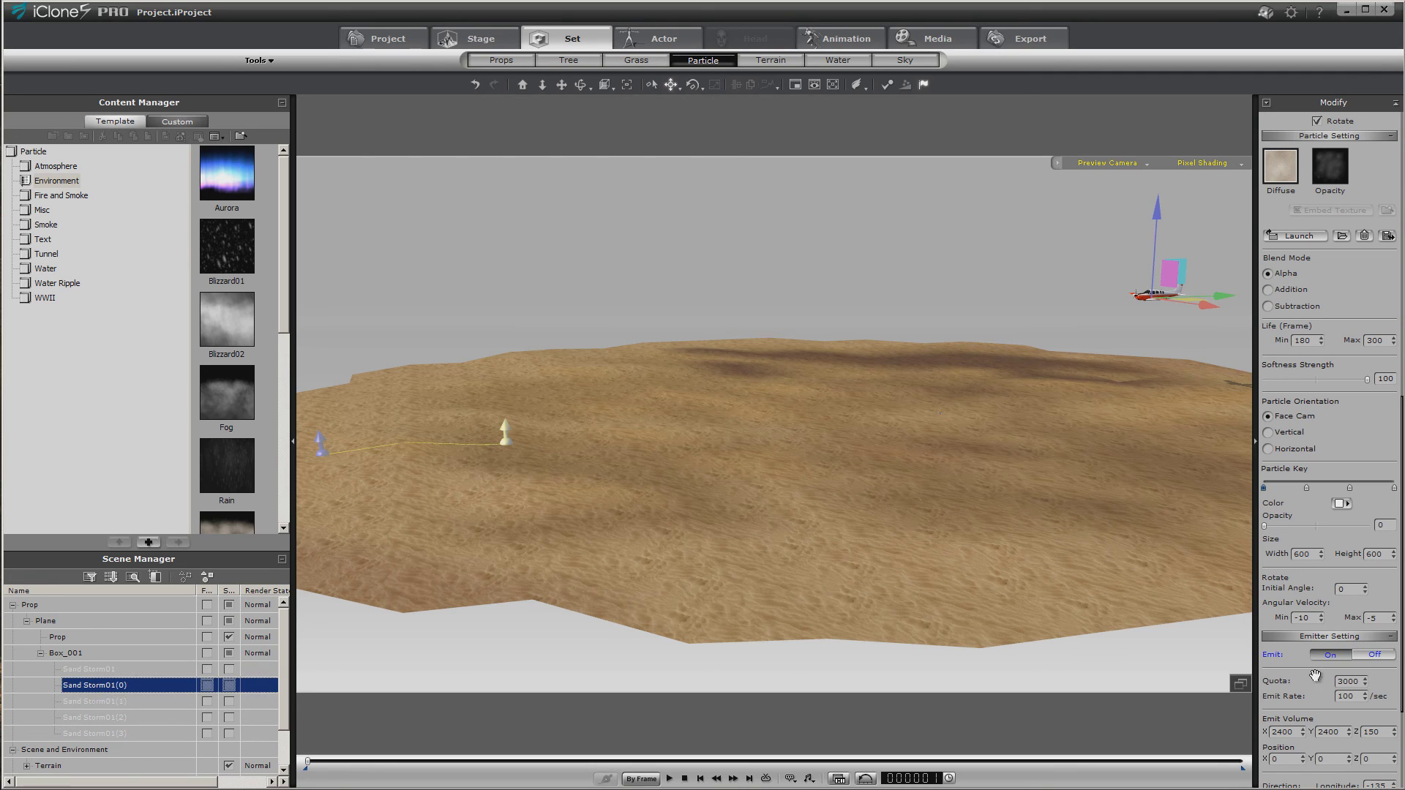
left_click(1374, 657)
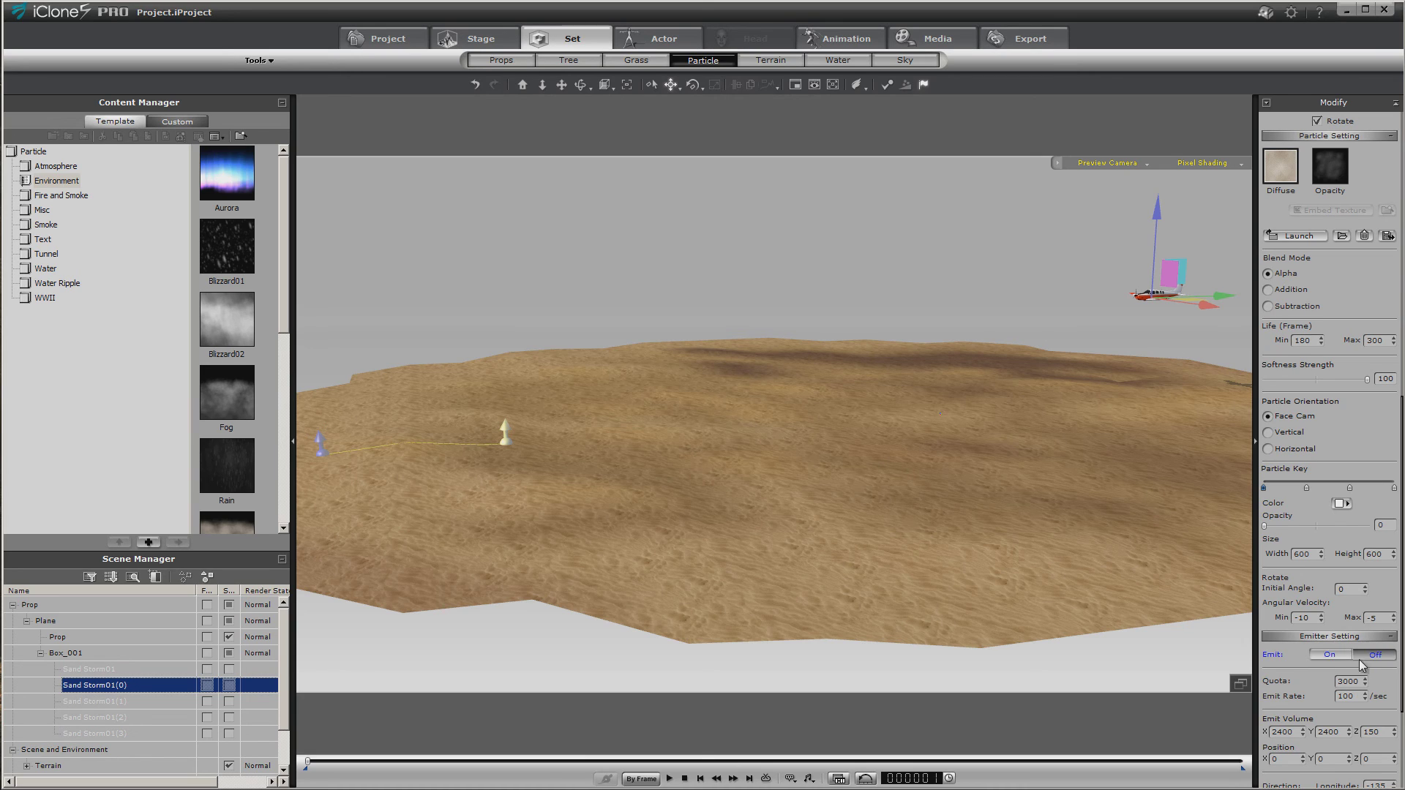
left_click(125, 700)
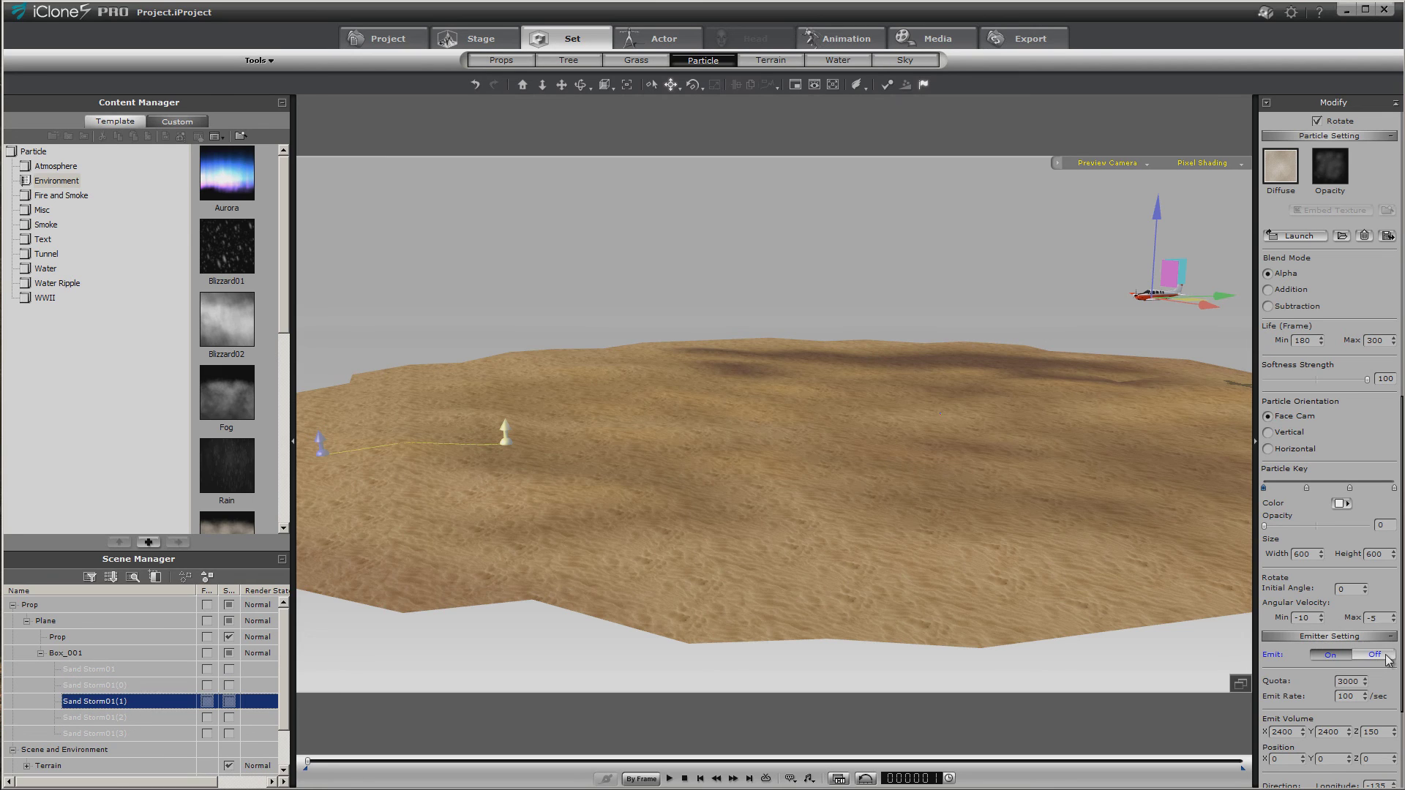
left_click(117, 717)
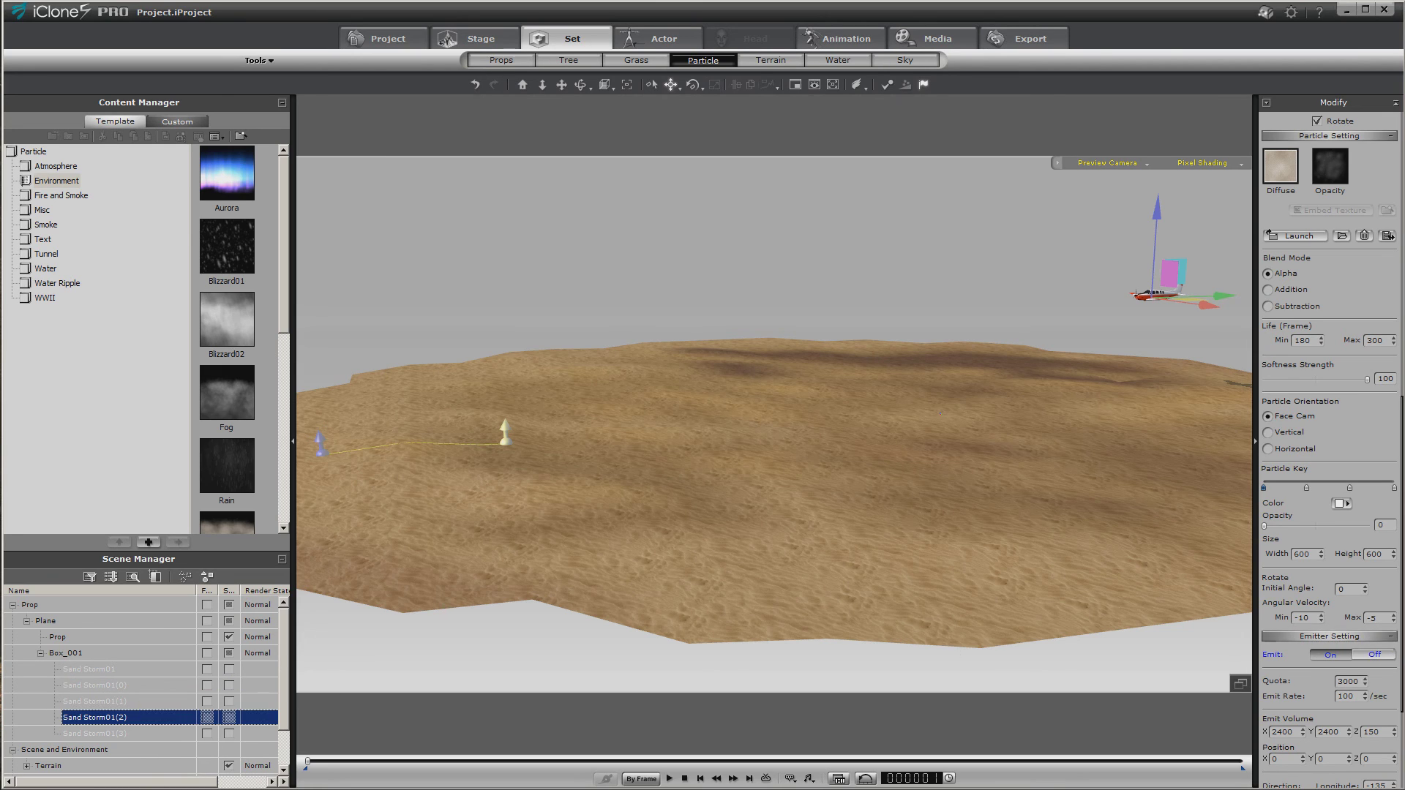
left_click(103, 732)
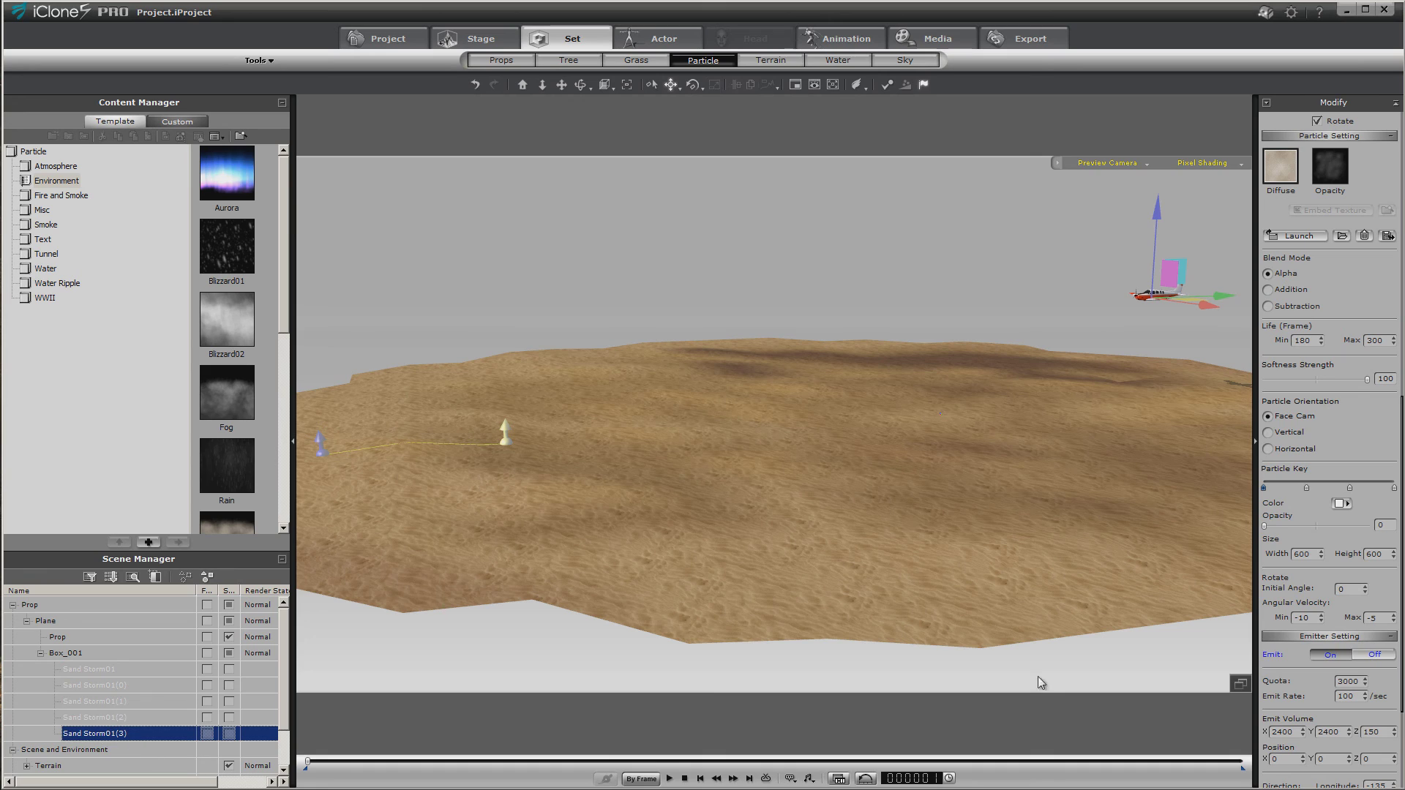
left_click(1375, 655)
Move the timeline to frame 449 and set Emit On for Sand Storm01(3) and Sand Storm01(2)
left_click(573, 763)
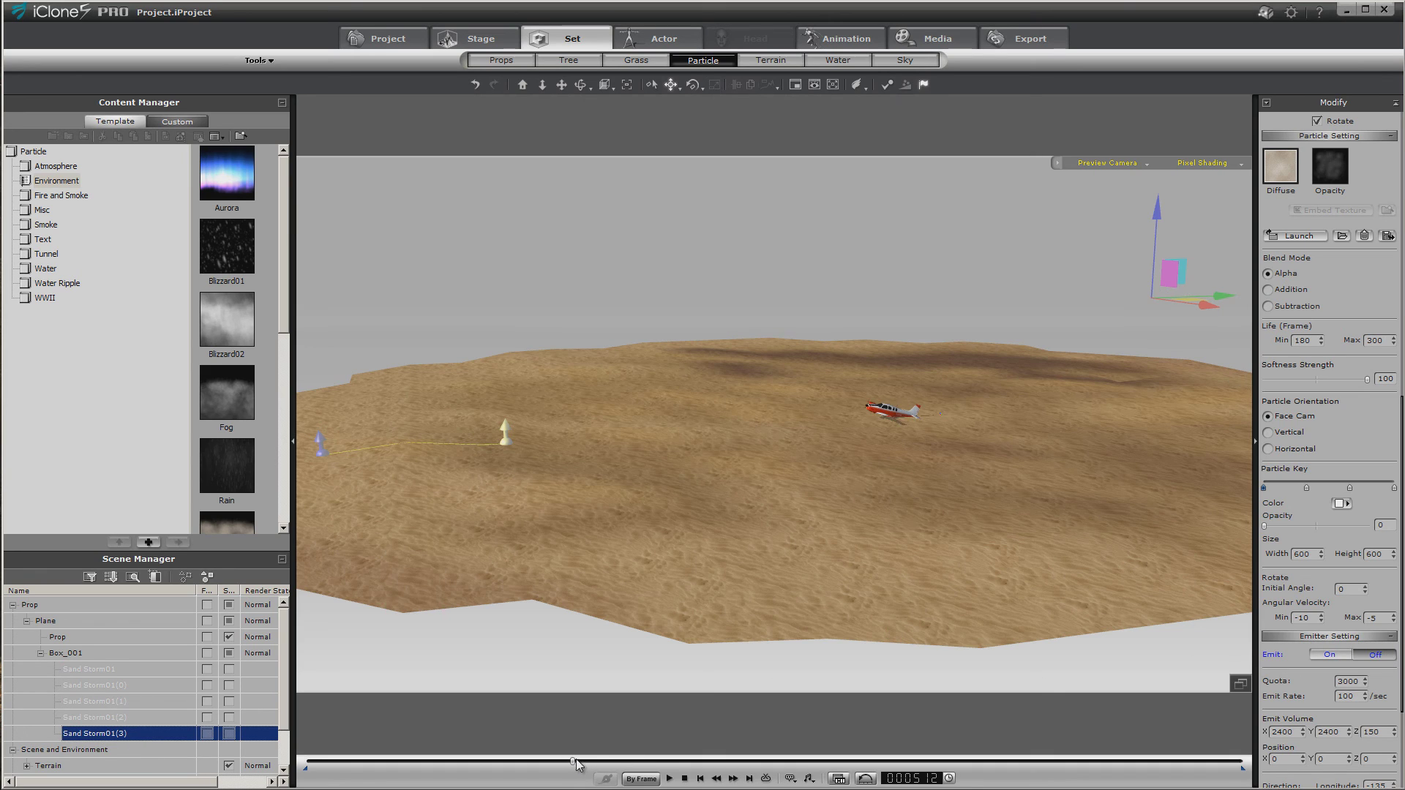
left_click_drag(576, 764, 540, 762)
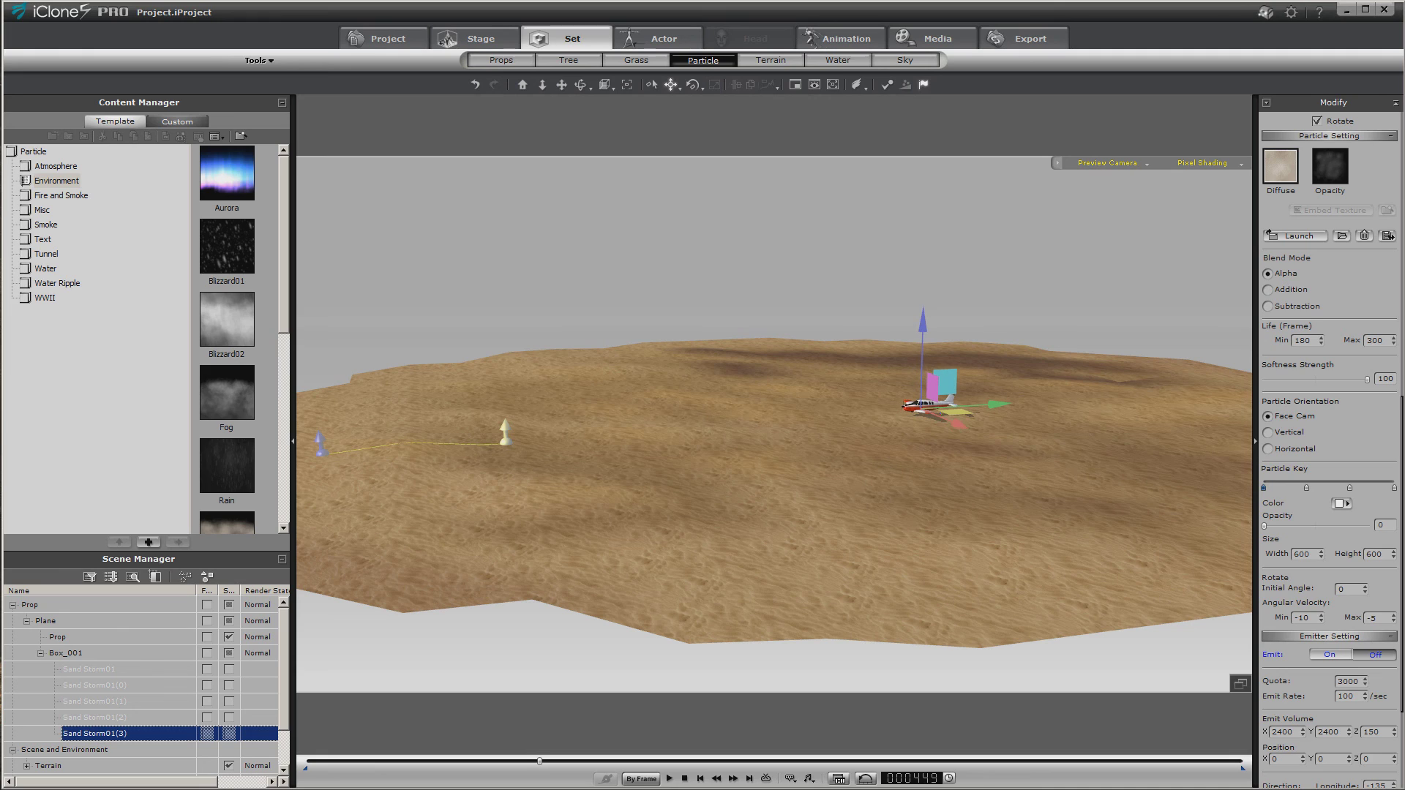
left_click(1316, 654)
left_click(168, 718)
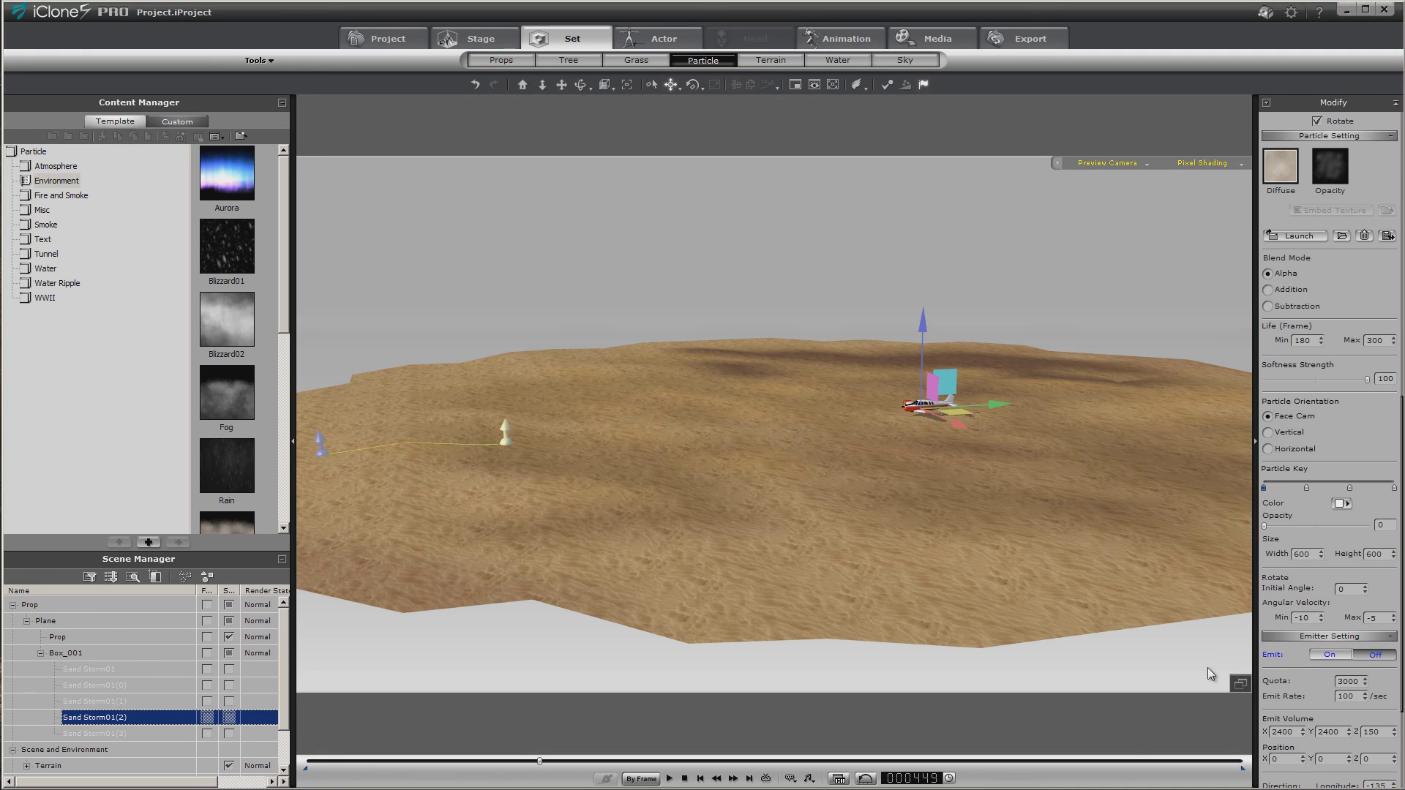
left_click(1323, 655)
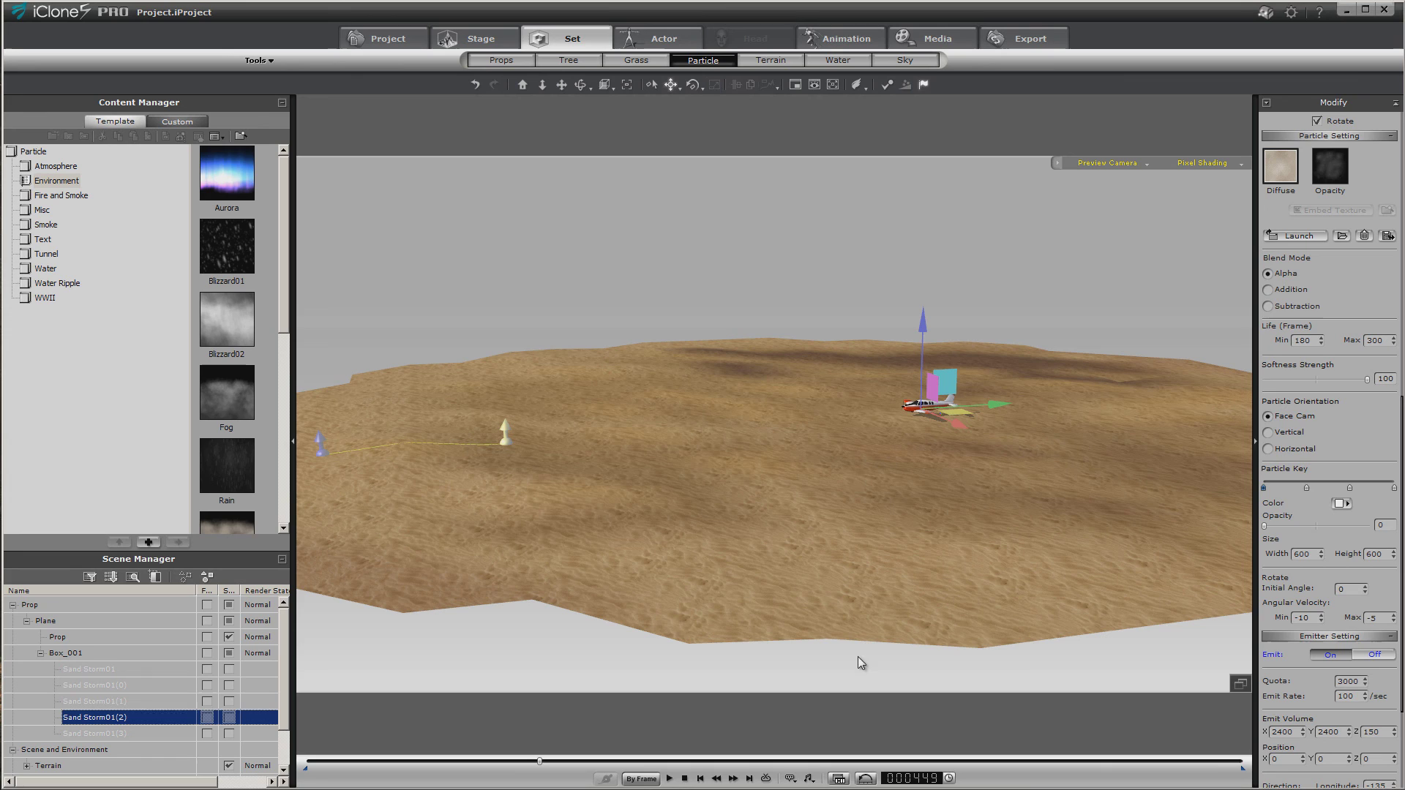
Set Emit On for Sand Storm01(1), Sand Storm01(0) and Sand Storm01
left_click(114, 701)
left_click(1343, 654)
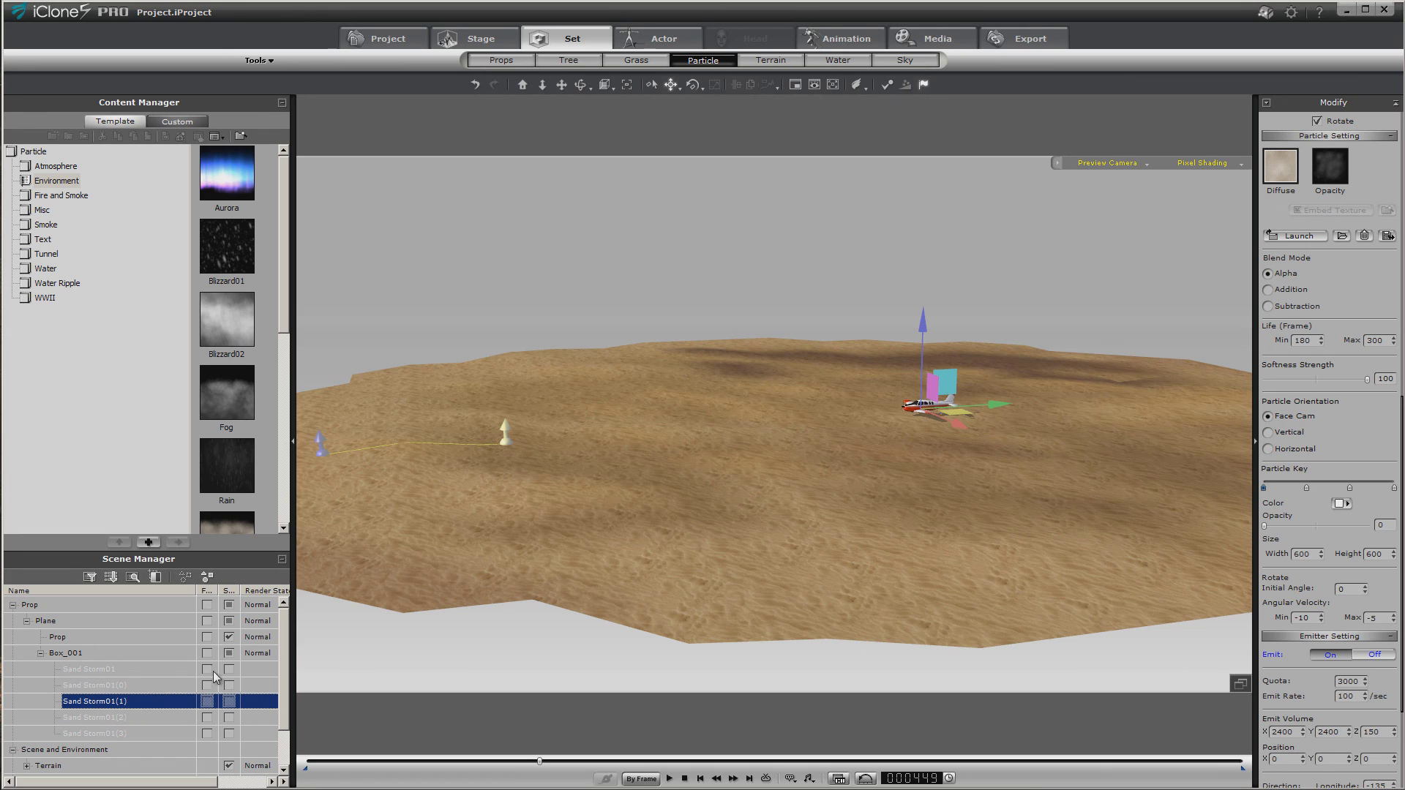
left_click(151, 688)
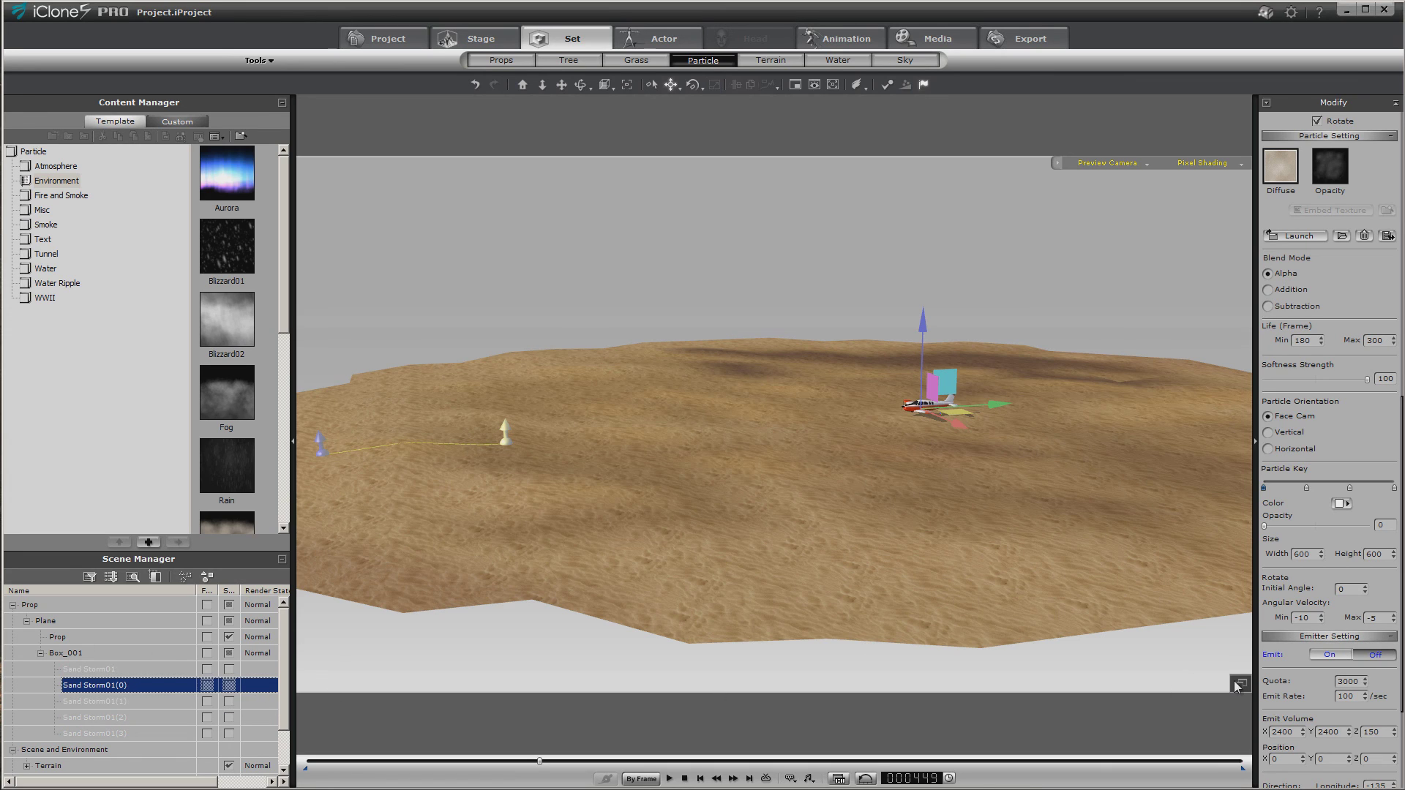
left_click(1345, 654)
left_click(166, 669)
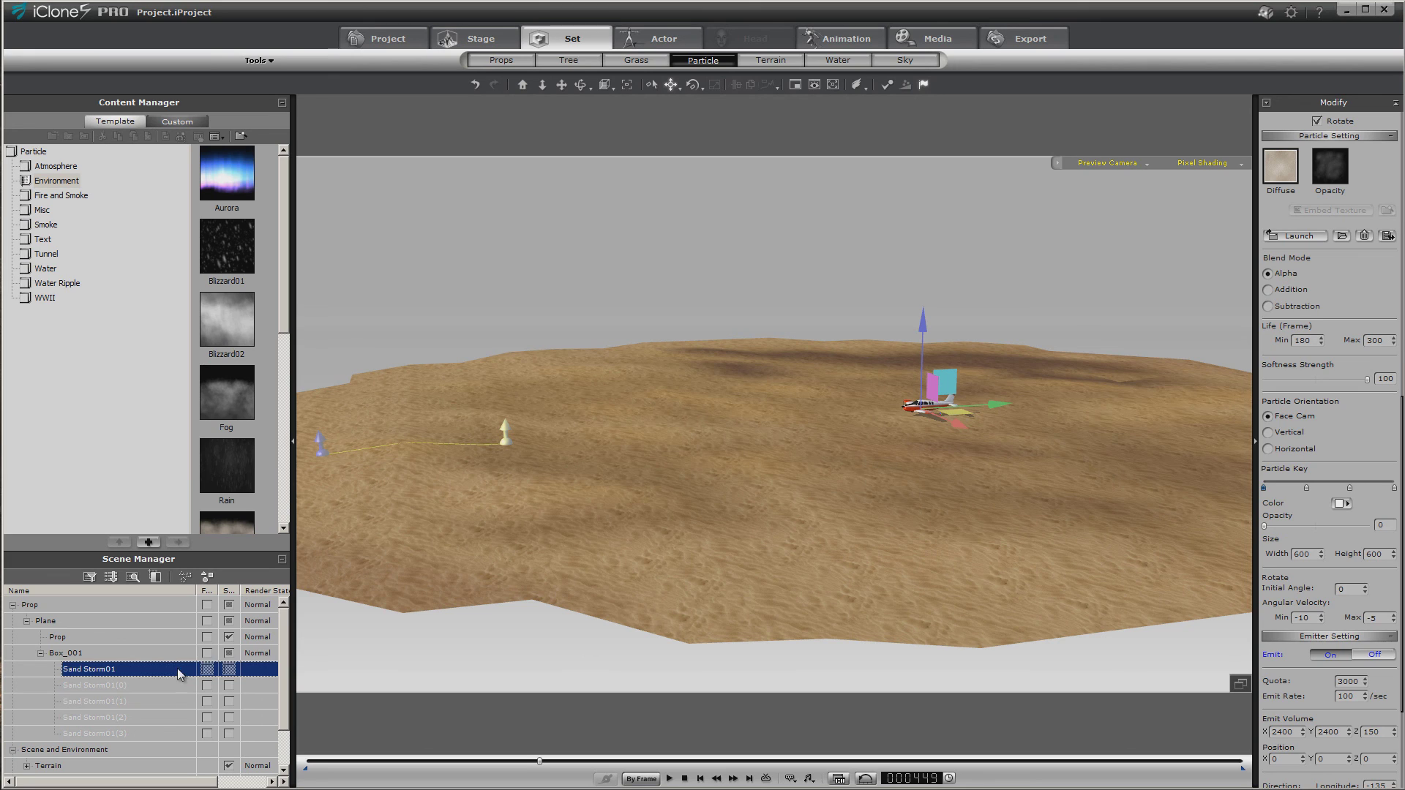
left_click(1327, 654)
Play the crash from frame 1 to check the sandstorm near impact, then stop
left_click(698, 780)
left_click(668, 779)
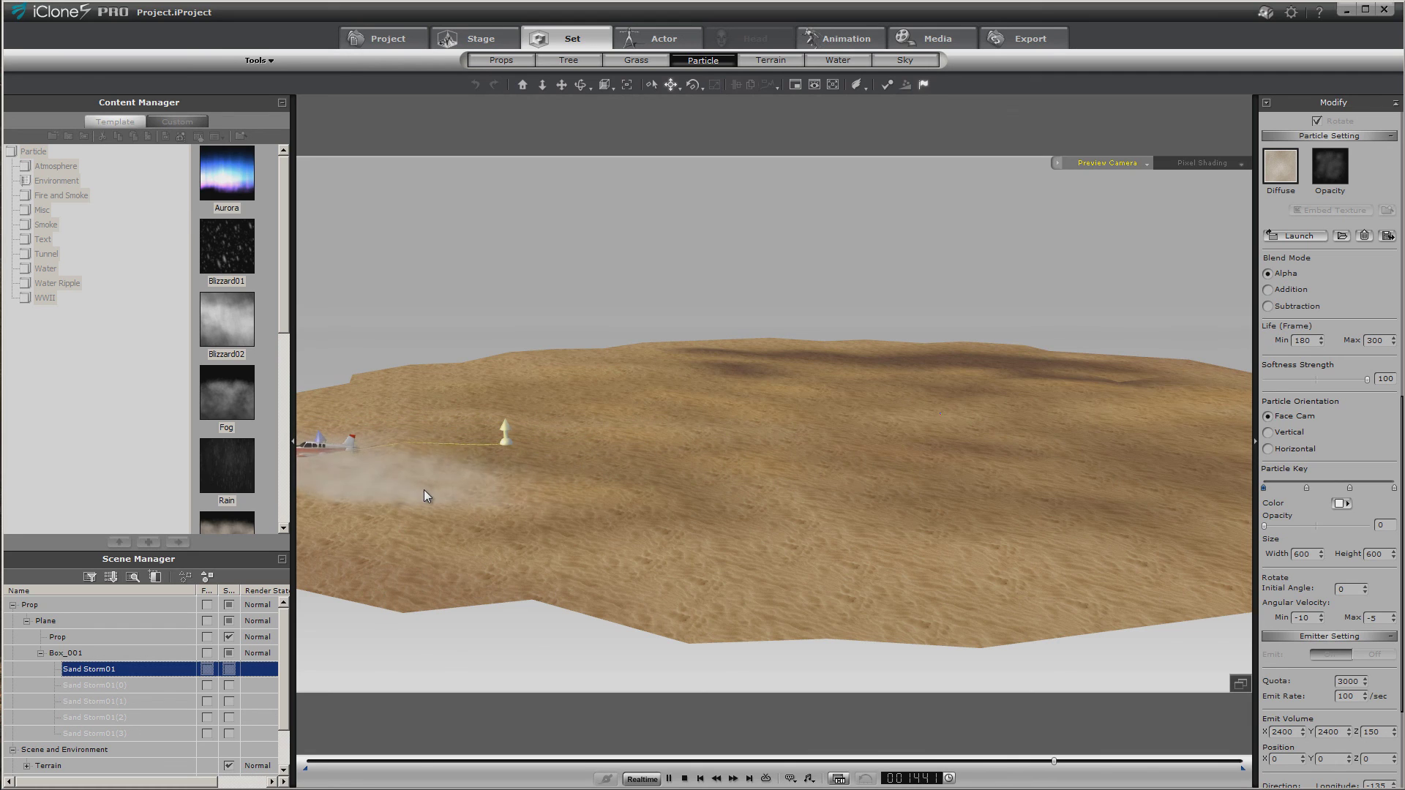
left_click(685, 779)
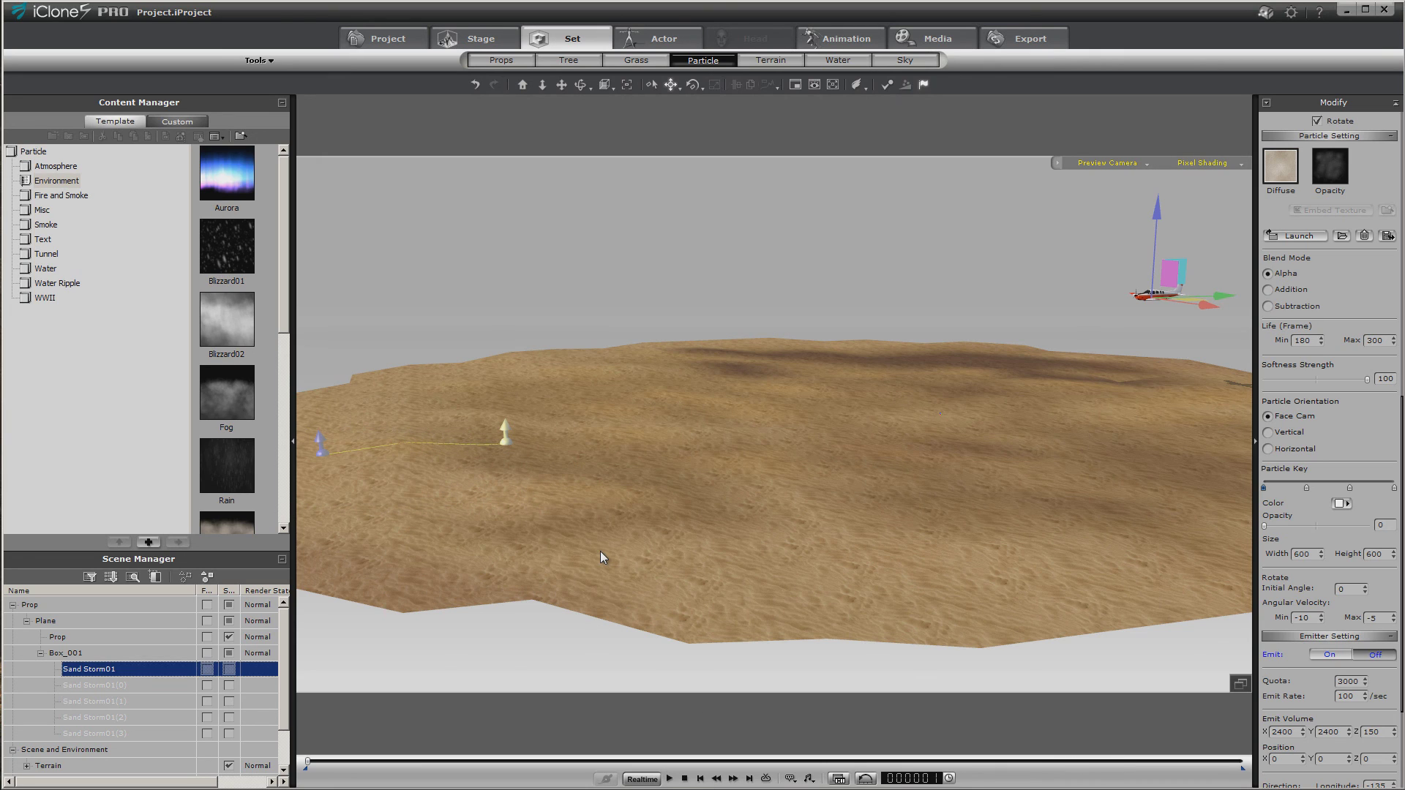